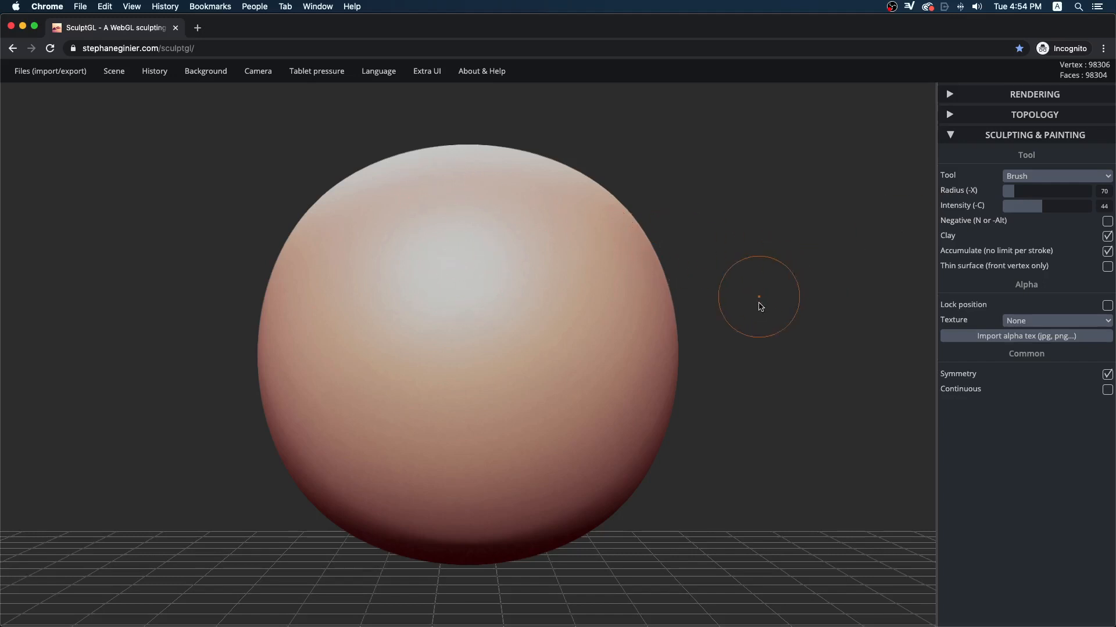
mouse_move(780, 323)
left_mouse_down()
mouse_move(741, 325)
mouse_move(772, 317)
left_mouse_up()
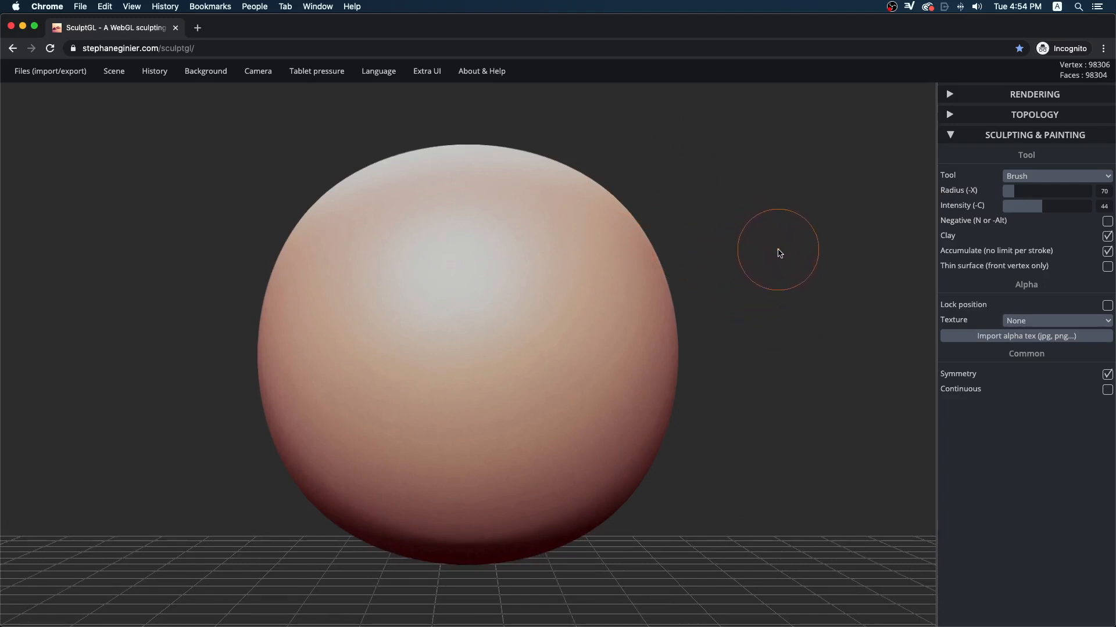
mouse_move(800, 250)
left_mouse_down()
mouse_move(772, 249)
mouse_move(804, 249)
mouse_move(776, 264)
mouse_move(807, 276)
mouse_move(788, 286)
mouse_move(516, 307)
mouse_move(752, 314)
mouse_move(806, 303)
mouse_move(709, 241)
left_mouse_up()
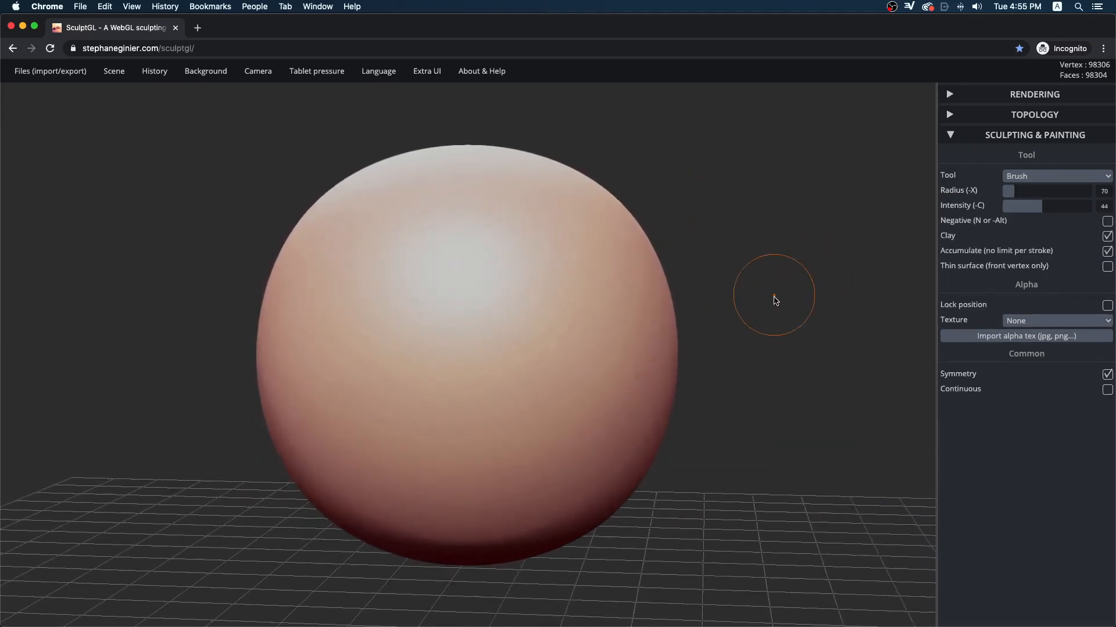
mouse_move(774, 302)
left_mouse_down()
mouse_move(797, 306)
mouse_move(759, 241)
left_mouse_up()
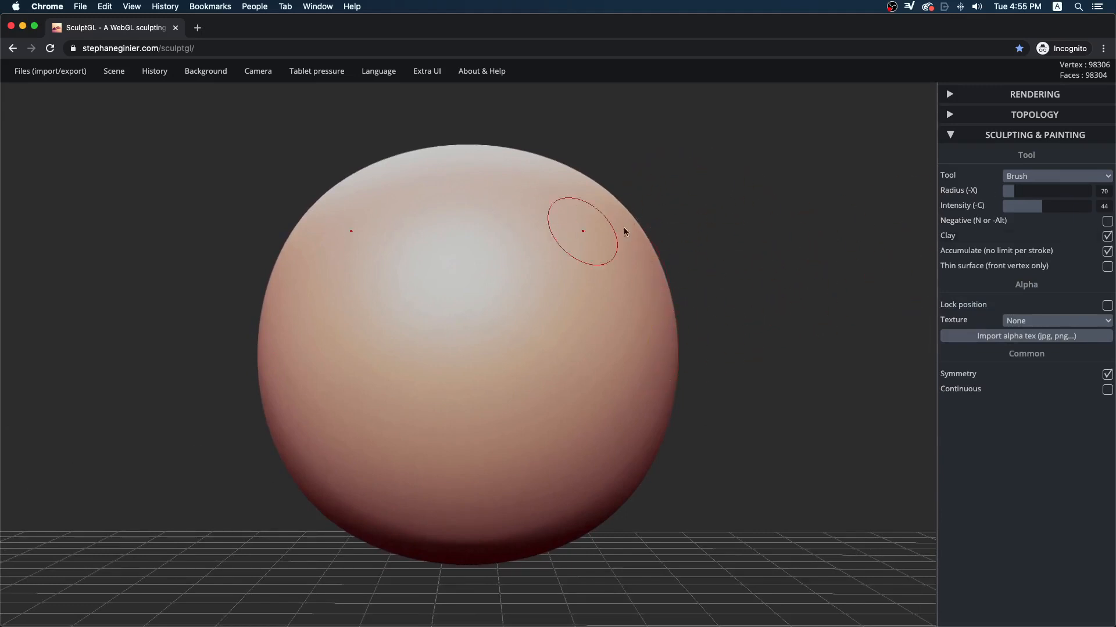
left_click(1076, 175)
left_click(764, 223)
mouse_move(764, 223)
left_mouse_down()
mouse_move(765, 242)
mouse_move(777, 224)
mouse_move(779, 236)
left_mouse_up()
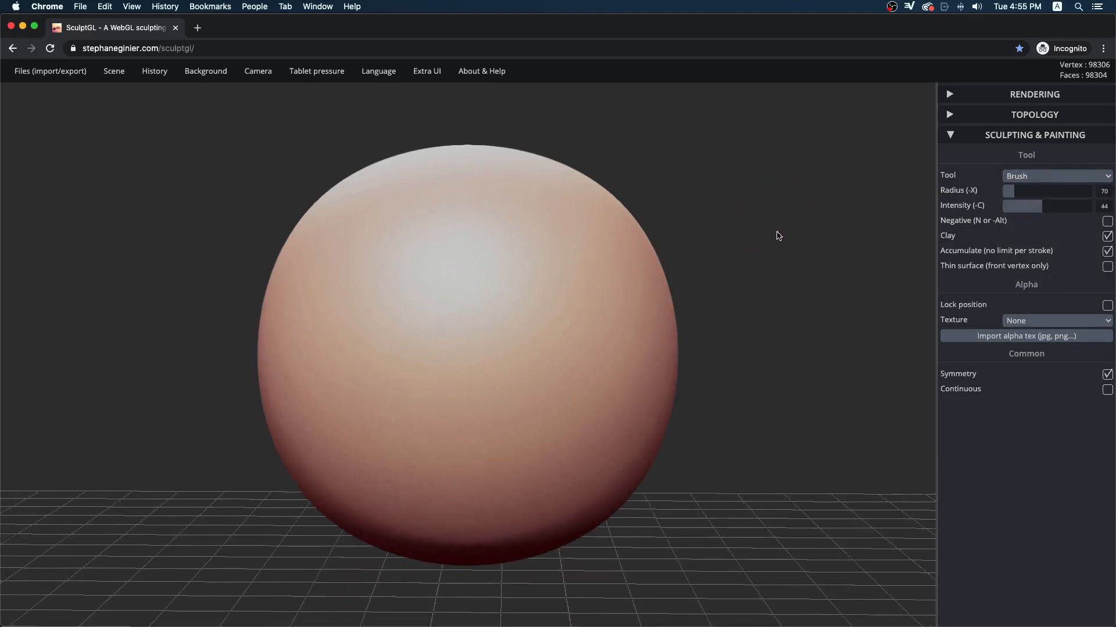
Try raising a symmetric pair of ear bumps on the upper sphere with the Brush at radius 70, and undo the stroke.
left_click_drag(582, 220, 595, 238)
mouse_move(735, 201)
left_mouse_down()
mouse_move(717, 194)
mouse_move(728, 207)
left_mouse_up()
key("ctrl")
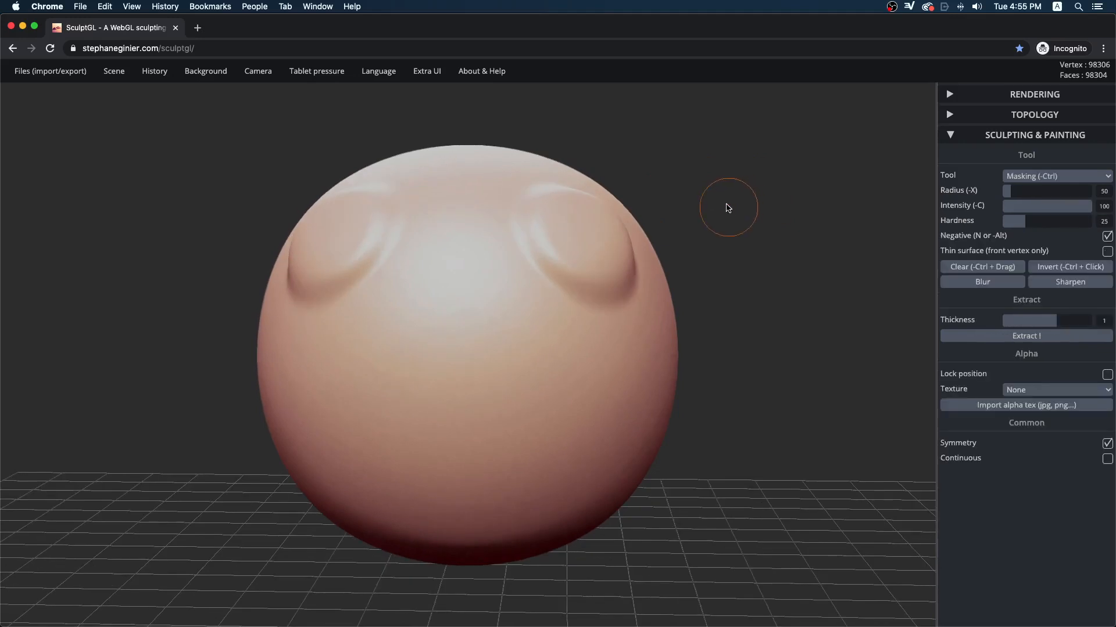
key("ctrl+z")
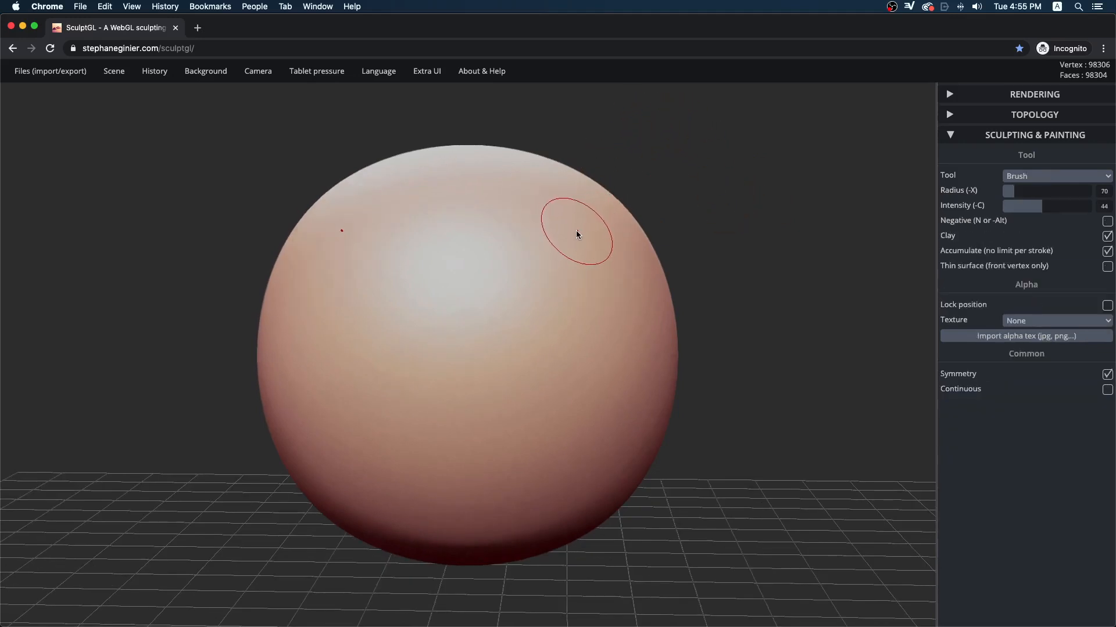
Raise a smaller symmetric pair of ear bumps with the Brush at radius 44 and pull them upward with Move at radius 108.
left_click_drag(586, 225, 590, 231)
mouse_move(755, 191)
left_mouse_down()
mouse_move(779, 147)
mouse_move(834, 197)
mouse_move(762, 194)
mouse_move(928, 206)
left_mouse_up()
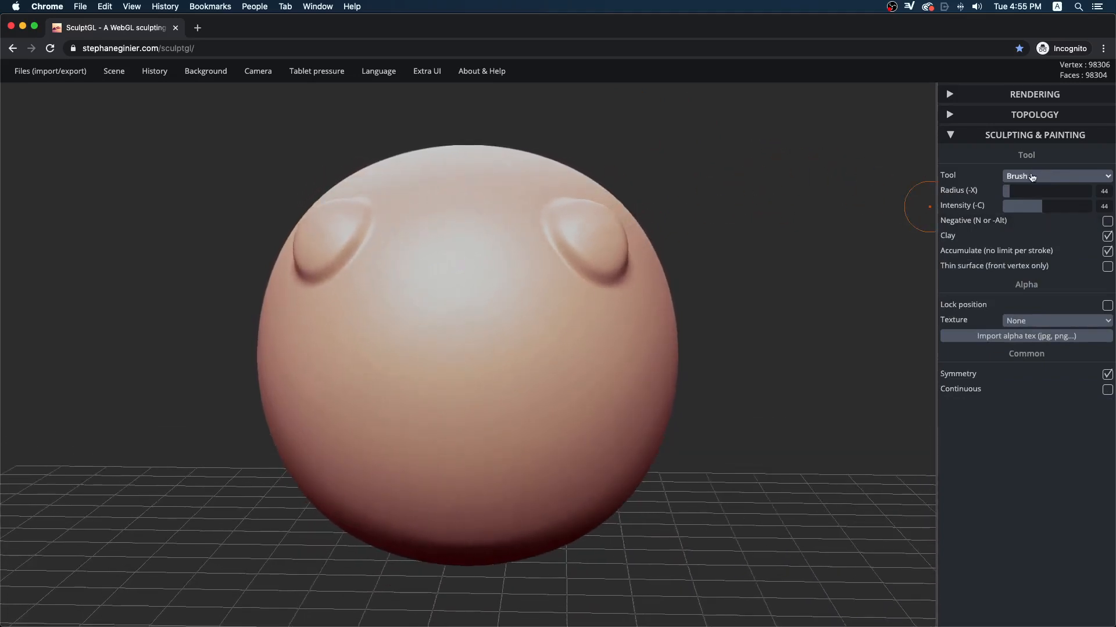
left_click(1044, 180)
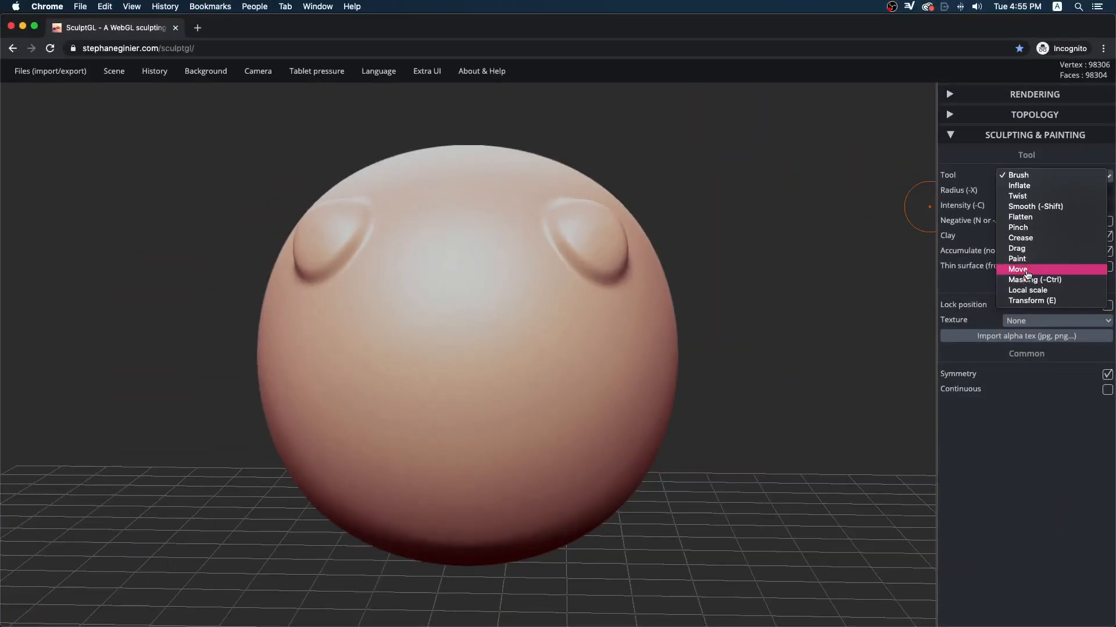
left_click(1026, 271)
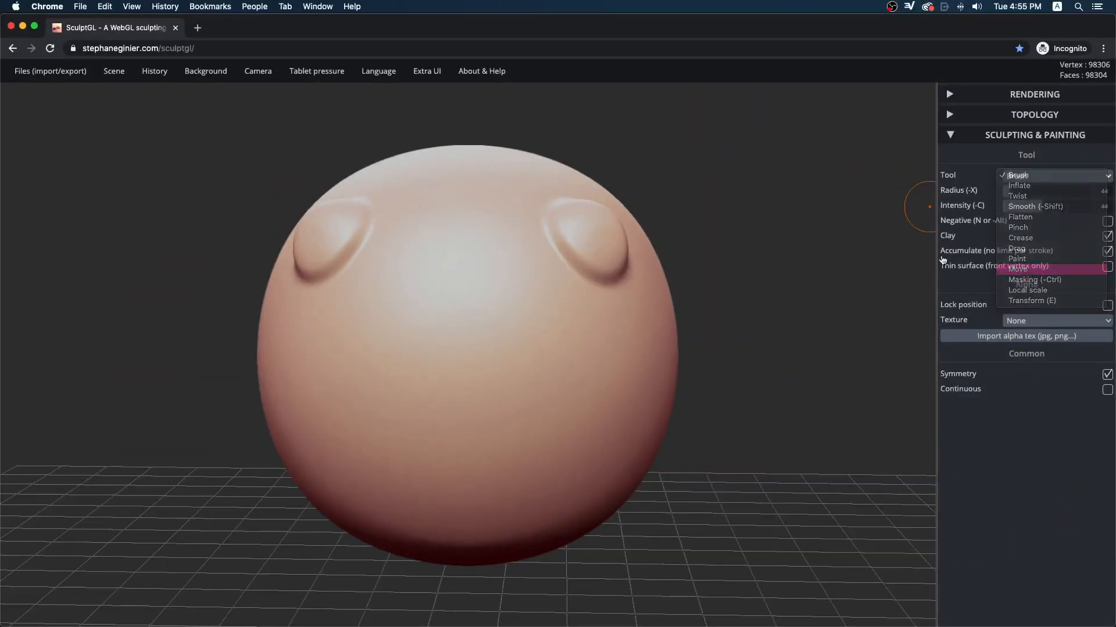
mouse_move(782, 185)
left_mouse_down()
mouse_move(759, 226)
mouse_move(798, 207)
left_mouse_up()
key("x")
key("x")
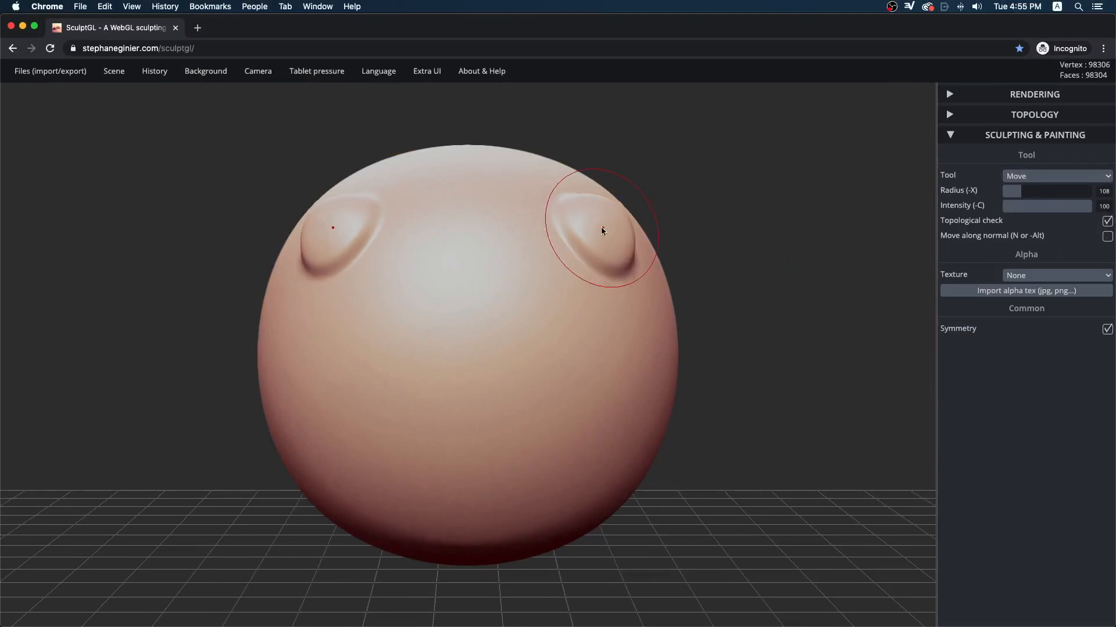
left_click_drag(601, 230, 611, 198)
left_click_drag(748, 169, 644, 210)
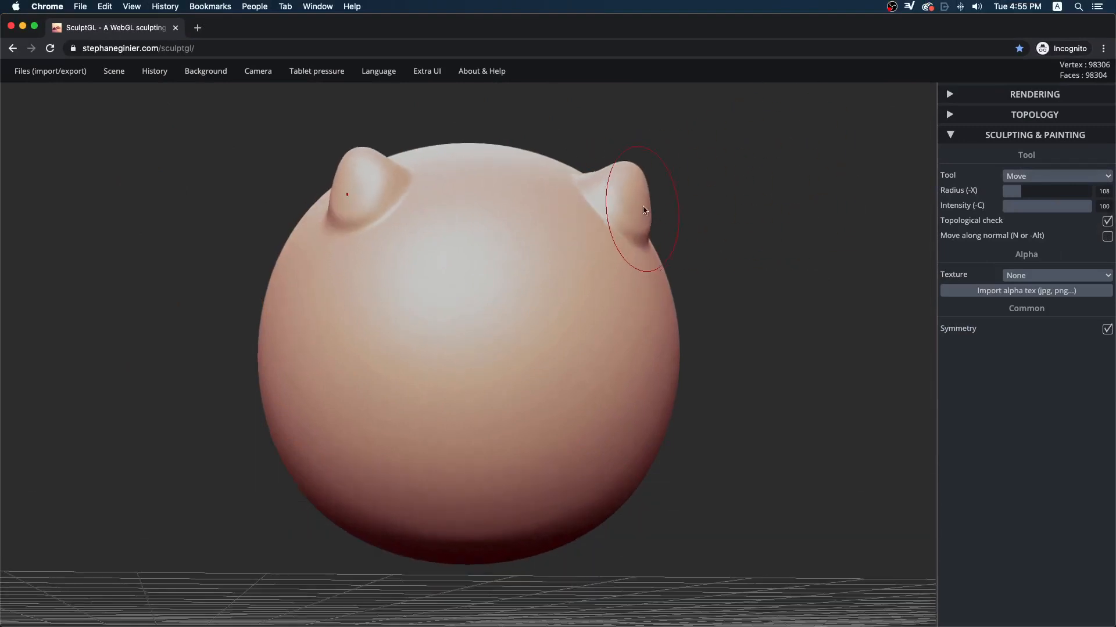
Pull both ears further up and outward from the head with the Move tool at radius 135.
key("ctrl")
key("x")
left_click_drag(637, 190, 661, 166)
mouse_move(758, 170)
left_mouse_down()
mouse_move(683, 215)
mouse_move(710, 251)
mouse_move(668, 262)
mouse_move(672, 312)
mouse_move(737, 244)
mouse_move(755, 243)
left_mouse_up()
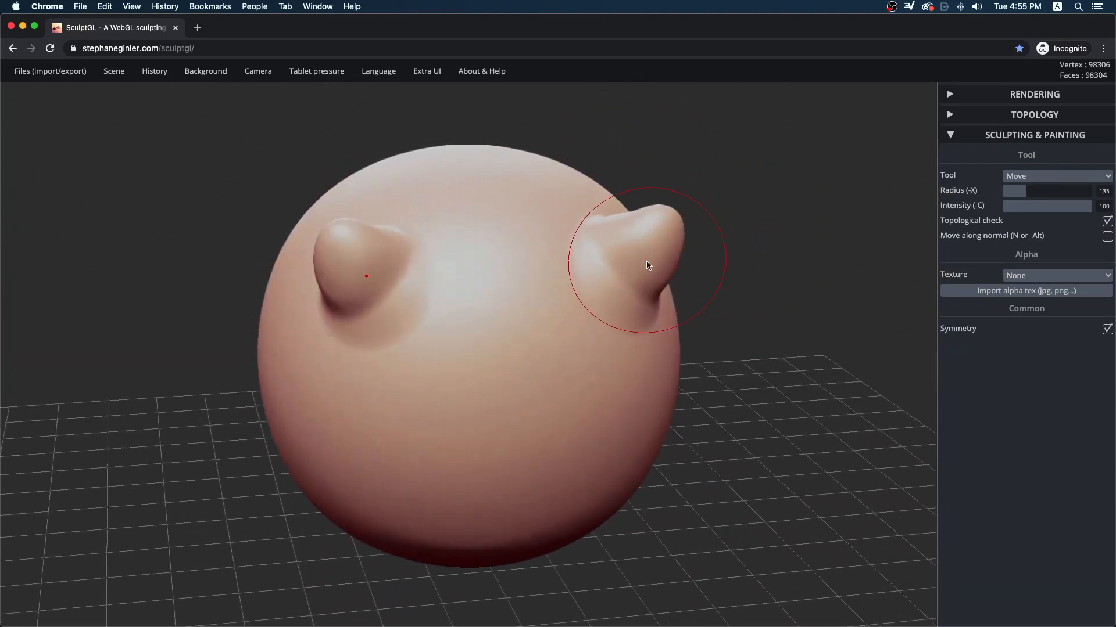
Smooth the ears and reshape them with the Move tool into flatter, upright forms.
key("shift")
left_click_drag(761, 241, 463, 266)
key("shift")
mouse_move(183, 519)
left_mouse_down()
mouse_move(459, 453)
mouse_move(528, 403)
mouse_move(455, 448)
mouse_move(697, 468)
mouse_move(528, 448)
mouse_move(511, 469)
mouse_move(666, 317)
mouse_move(427, 246)
mouse_move(443, 242)
left_mouse_up()
key("ctrl")
left_click_drag(195, 482, 161, 479)
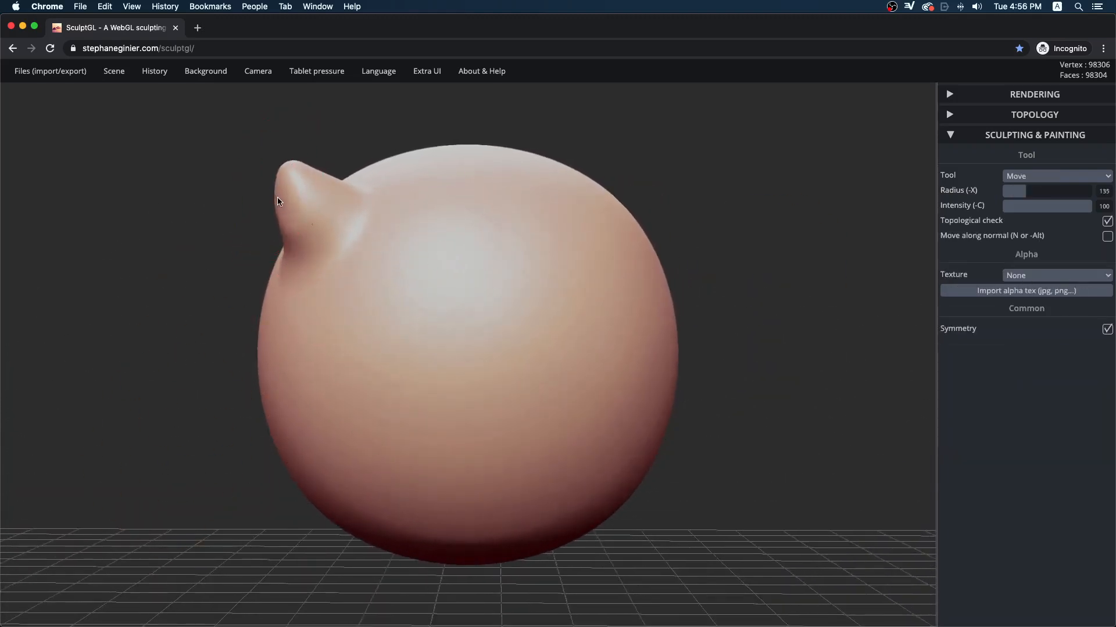
mouse_move(281, 197)
left_mouse_down()
mouse_move(291, 229)
mouse_move(286, 215)
left_mouse_up()
mouse_move(199, 351)
left_mouse_down()
mouse_move(405, 377)
mouse_move(549, 356)
mouse_move(585, 379)
mouse_move(578, 369)
left_mouse_up()
Raise a symmetric pair of round eyes in the middle of the face with the Brush at radius 44 and smooth them.
left_click(1069, 174)
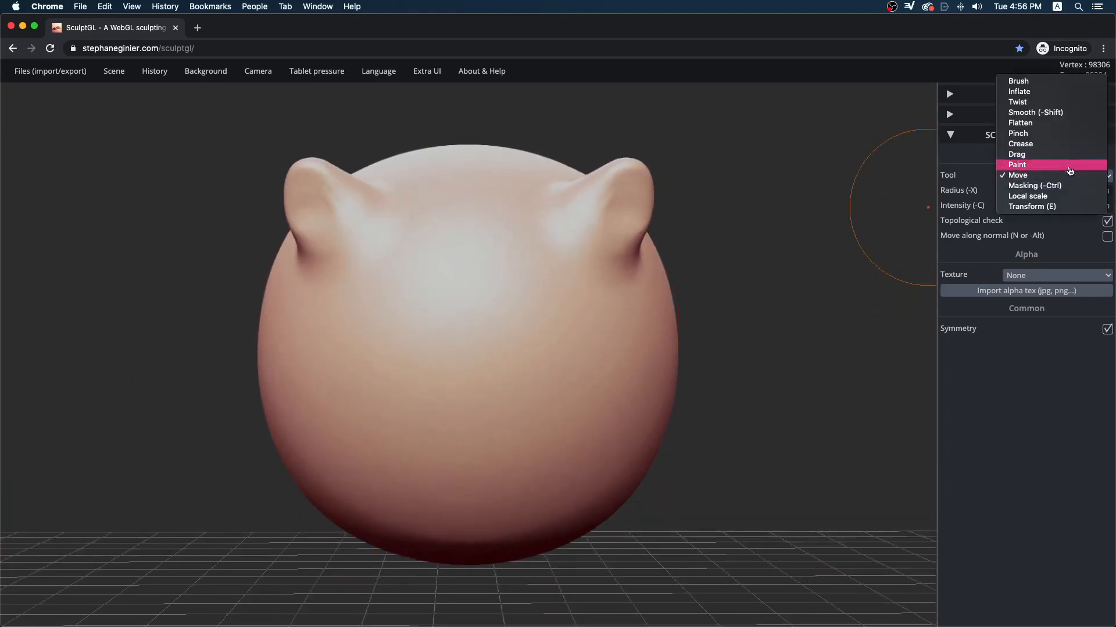
left_click(1054, 82)
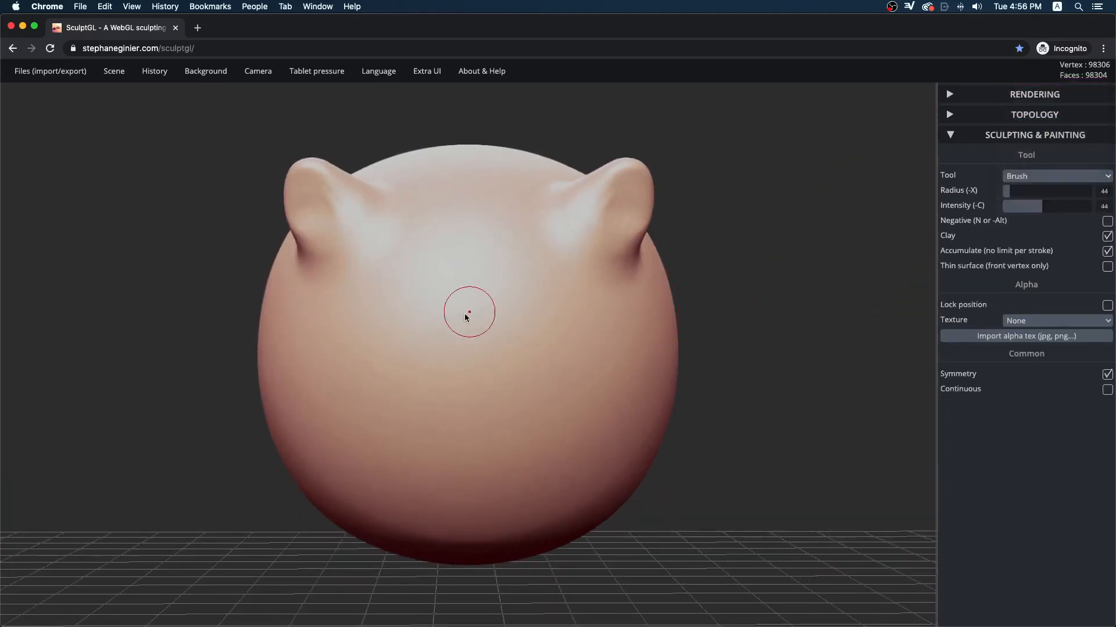
left_click_drag(761, 337, 791, 375)
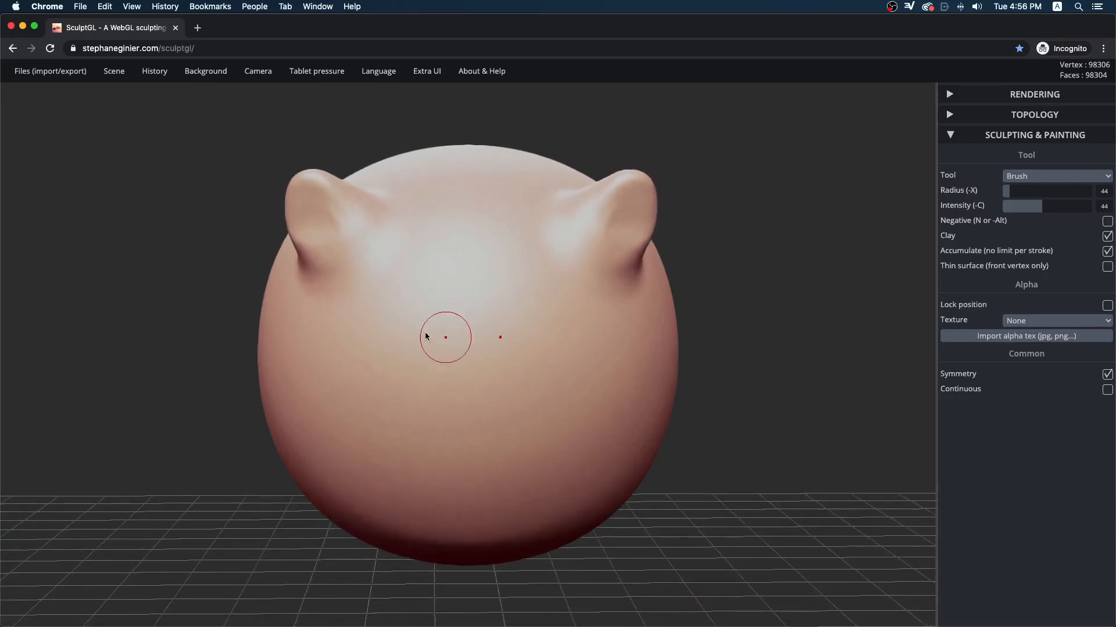
left_click_drag(409, 342, 427, 345)
key("ctrl+z")
mouse_move(417, 332)
left_mouse_down()
mouse_move(428, 329)
mouse_move(422, 341)
left_mouse_up()
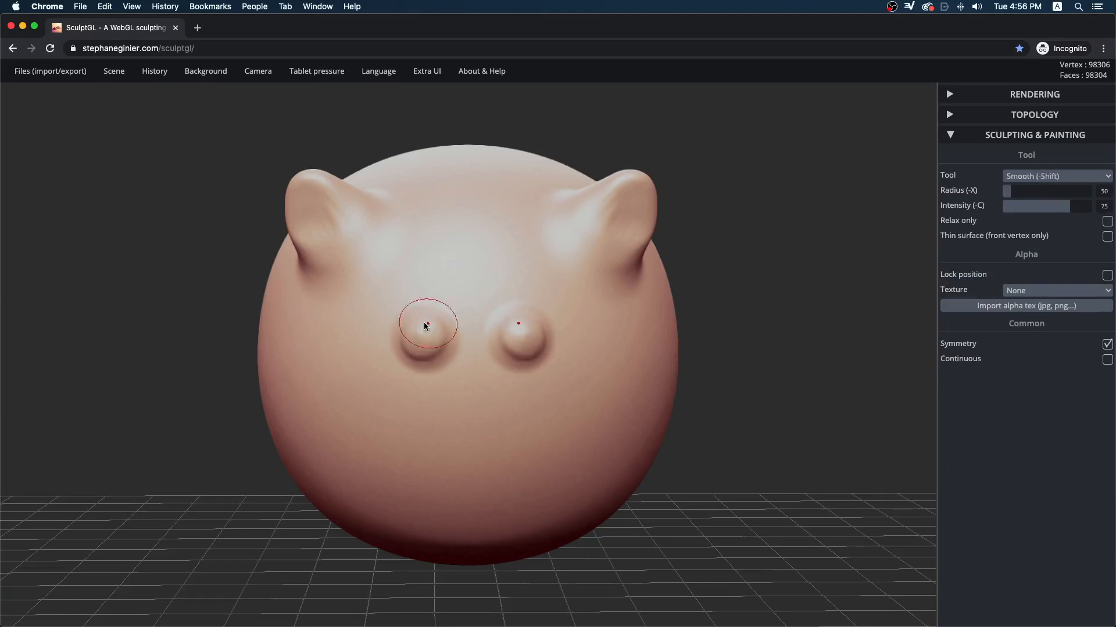
Carve hollows into the front of both ears with the Brush in negative mode at radius 27.
mouse_move(829, 273)
left_mouse_down()
mouse_move(637, 261)
mouse_move(630, 281)
mouse_move(829, 291)
mouse_move(800, 253)
mouse_move(774, 337)
mouse_move(738, 306)
mouse_move(678, 288)
mouse_move(727, 326)
mouse_move(714, 314)
mouse_move(763, 327)
mouse_move(869, 321)
mouse_move(755, 319)
mouse_move(743, 259)
left_mouse_up()
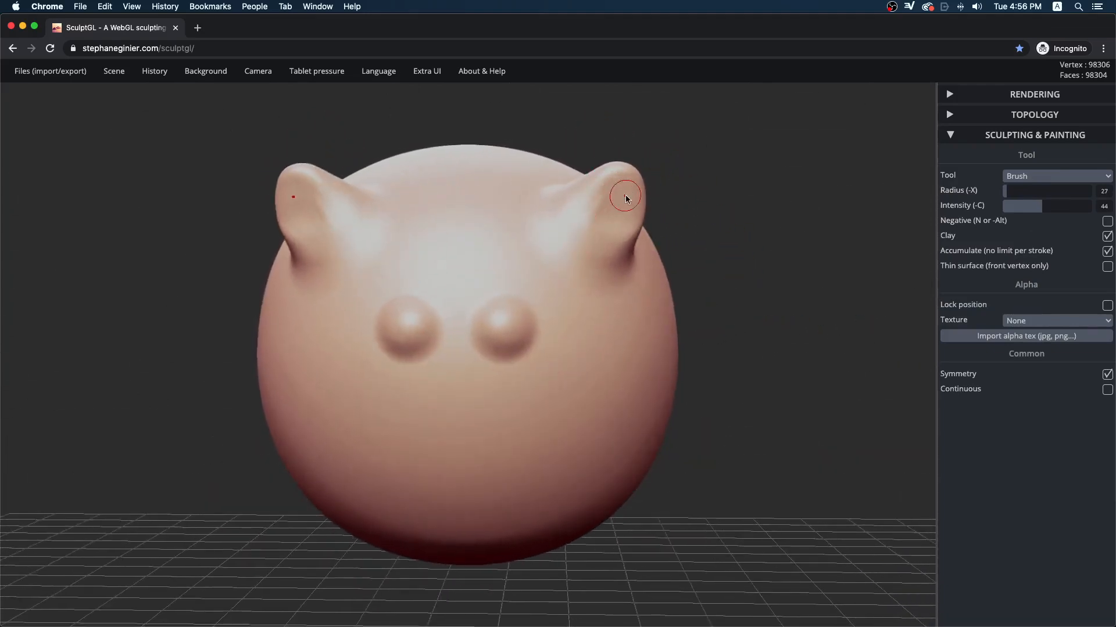
mouse_move(726, 221)
left_mouse_down()
mouse_move(777, 204)
mouse_move(752, 211)
mouse_move(746, 193)
mouse_move(712, 219)
mouse_move(726, 210)
left_mouse_up()
left_click_drag(671, 141, 588, 210)
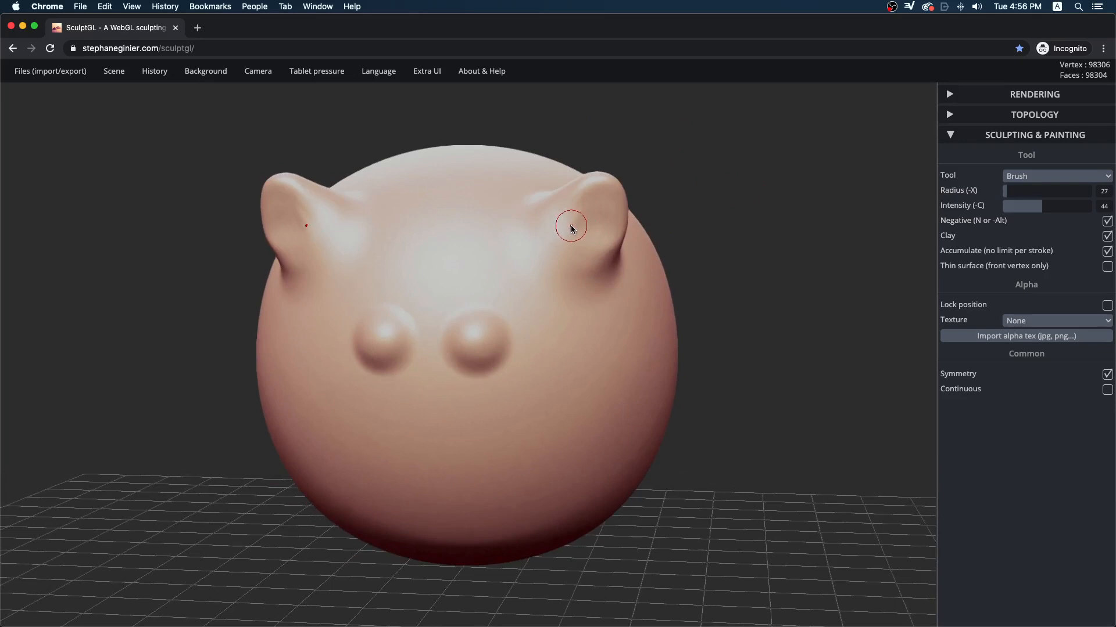
mouse_move(562, 238)
left_mouse_down()
mouse_move(588, 225)
mouse_move(581, 244)
mouse_move(573, 229)
mouse_move(567, 238)
mouse_move(574, 249)
left_mouse_up()
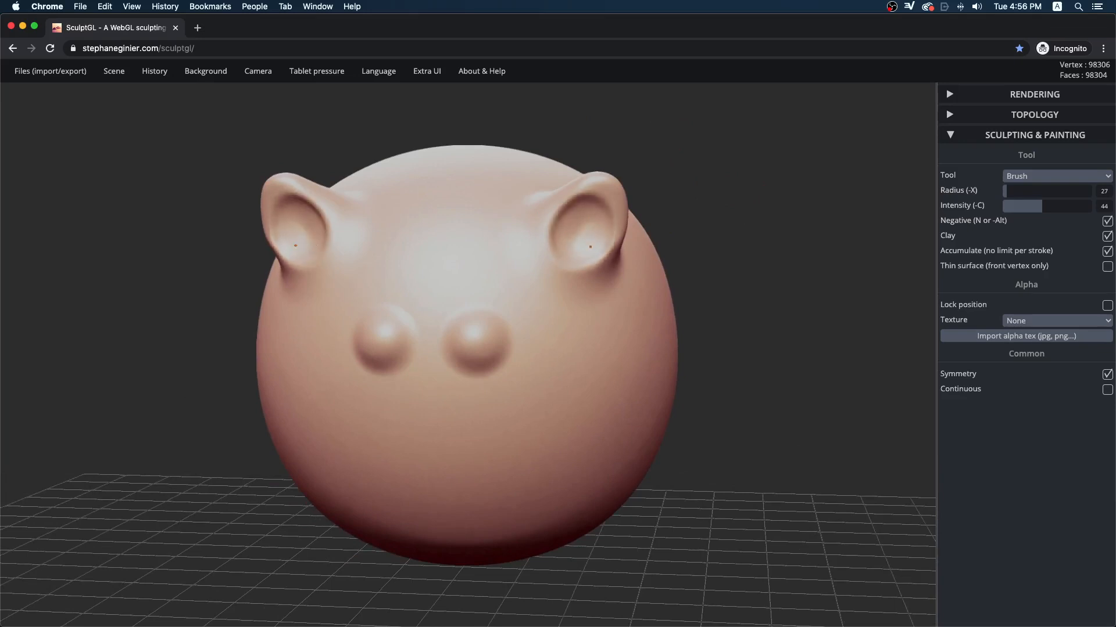
Smooth the carved hollows inside both ears with the Smooth tool at radius 50.
key("shift")
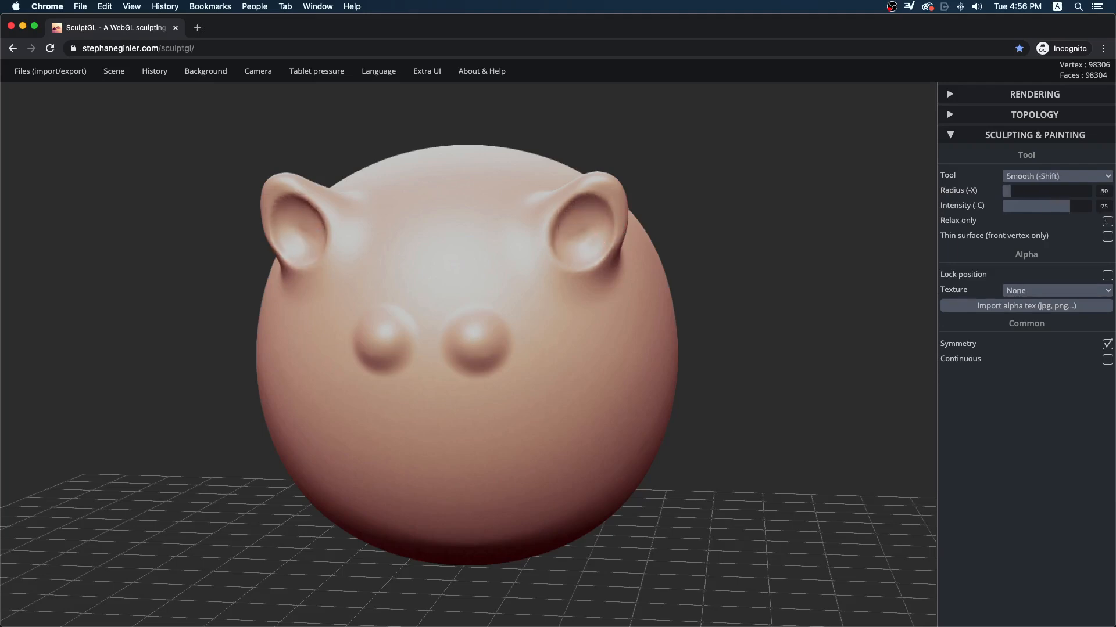
left_click_drag(595, 264, 578, 224, "shift")
mouse_move(686, 224)
left_mouse_down()
mouse_move(743, 219)
mouse_move(671, 191)
left_mouse_up()
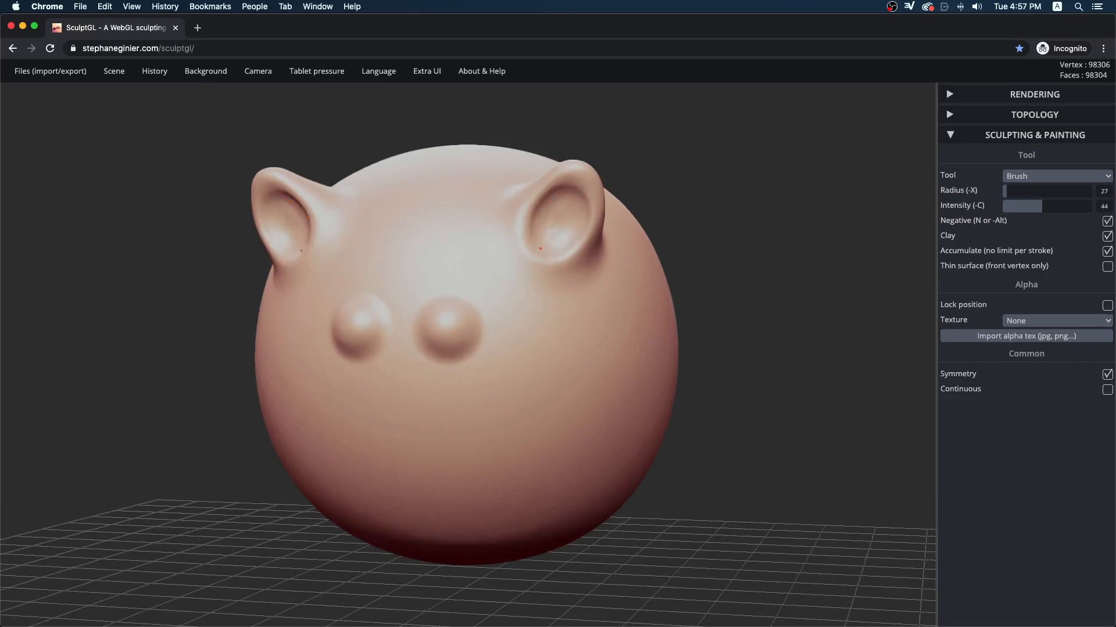
key("shift")
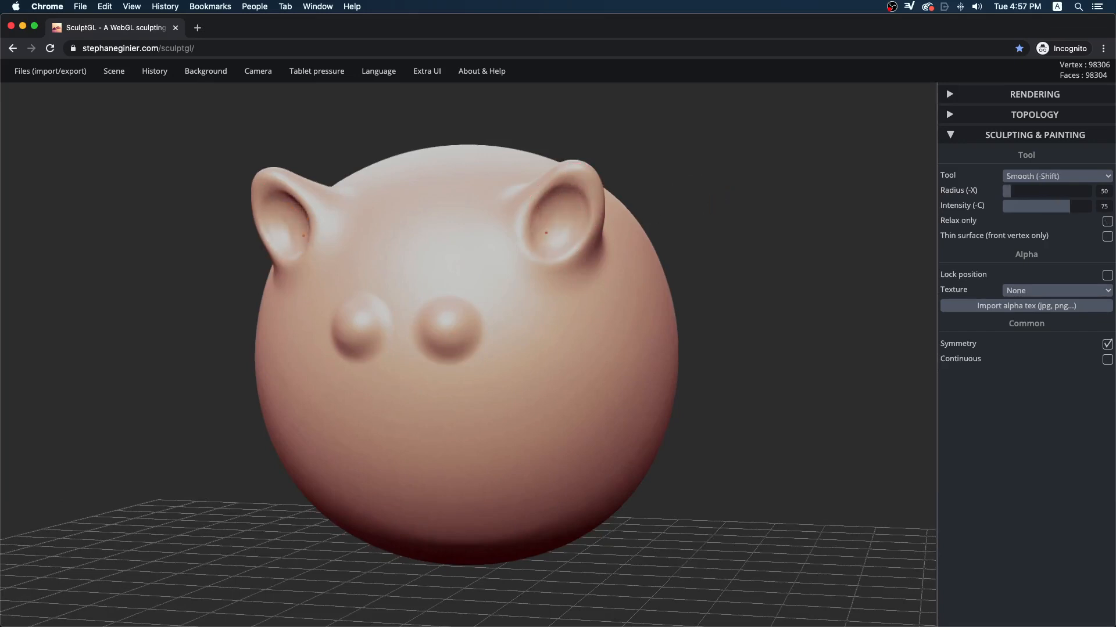
Try building up a rounded snout below the eyes with the non-negative Brush at radius 27 and smoothing it, and undo it.
mouse_move(687, 199)
left_mouse_down()
mouse_move(674, 182)
mouse_move(697, 234)
mouse_move(784, 179)
mouse_move(726, 221)
mouse_move(636, 256)
mouse_move(802, 243)
mouse_move(773, 274)
mouse_move(779, 241)
mouse_move(775, 261)
left_mouse_up()
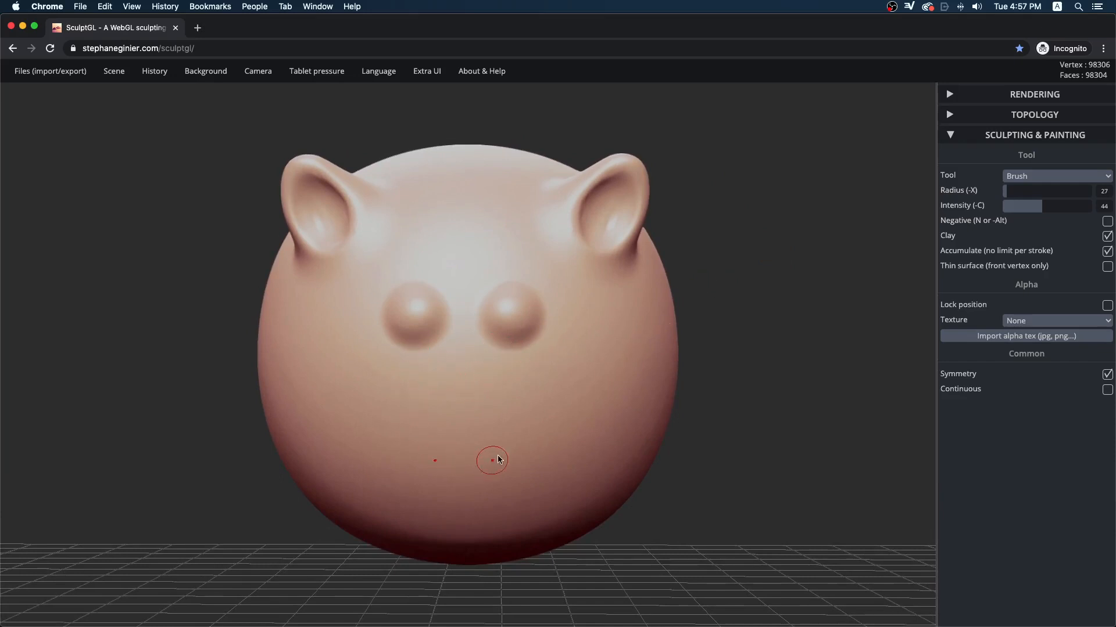
mouse_move(776, 365)
left_mouse_down()
mouse_move(797, 368)
mouse_move(817, 349)
mouse_move(802, 359)
left_mouse_up()
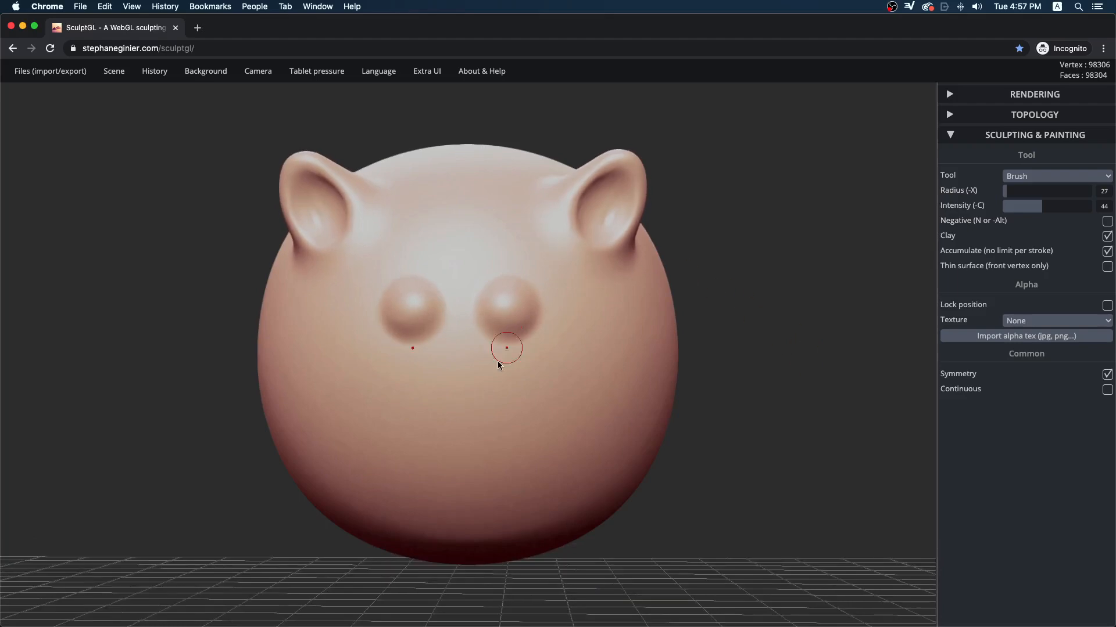
mouse_move(467, 383)
left_mouse_down()
mouse_move(472, 439)
mouse_move(488, 401)
mouse_move(462, 442)
left_mouse_up()
key("shift")
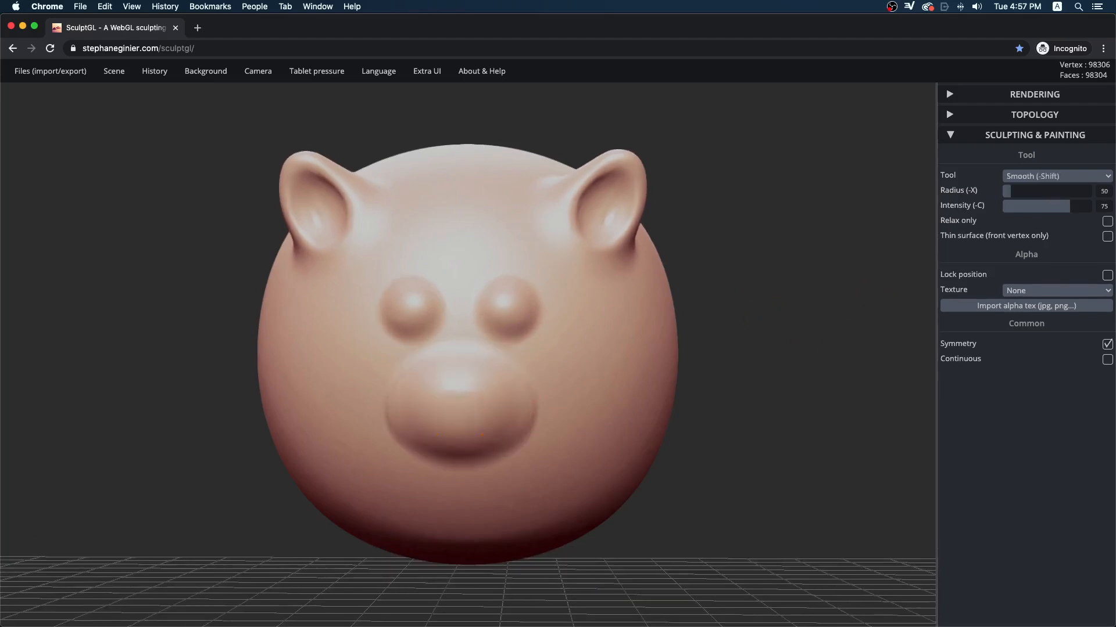
mouse_move(847, 346)
left_mouse_down()
mouse_move(692, 368)
mouse_move(795, 343)
mouse_move(787, 381)
mouse_move(814, 376)
mouse_move(786, 389)
left_mouse_up()
key("ctrl+z")
key("ctrl+z")
Paint a rounded mask over the snout area just below the eyes, using the Masking tool at radius 50.
mouse_move(703, 281)
left_mouse_down()
mouse_move(742, 372)
mouse_move(494, 385)
mouse_move(432, 401)
mouse_move(427, 441)
mouse_move(460, 443)
left_mouse_up()
key("ctrl")
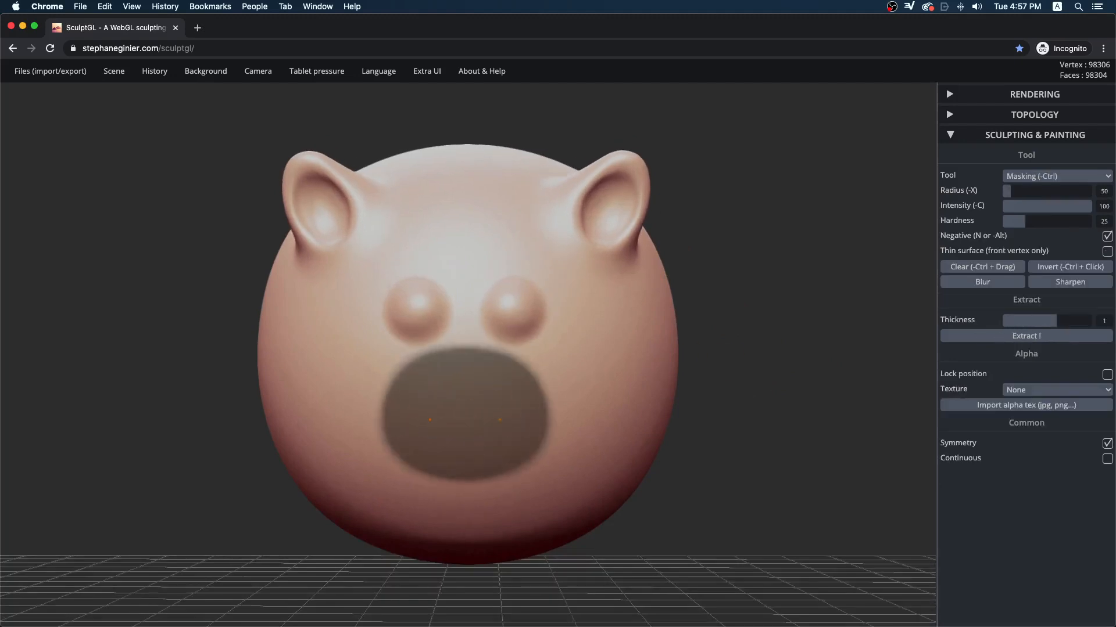
mouse_move(804, 326)
left_mouse_down()
mouse_move(650, 329)
mouse_move(719, 321)
mouse_move(747, 296)
mouse_move(864, 289)
mouse_move(806, 261)
left_mouse_up()
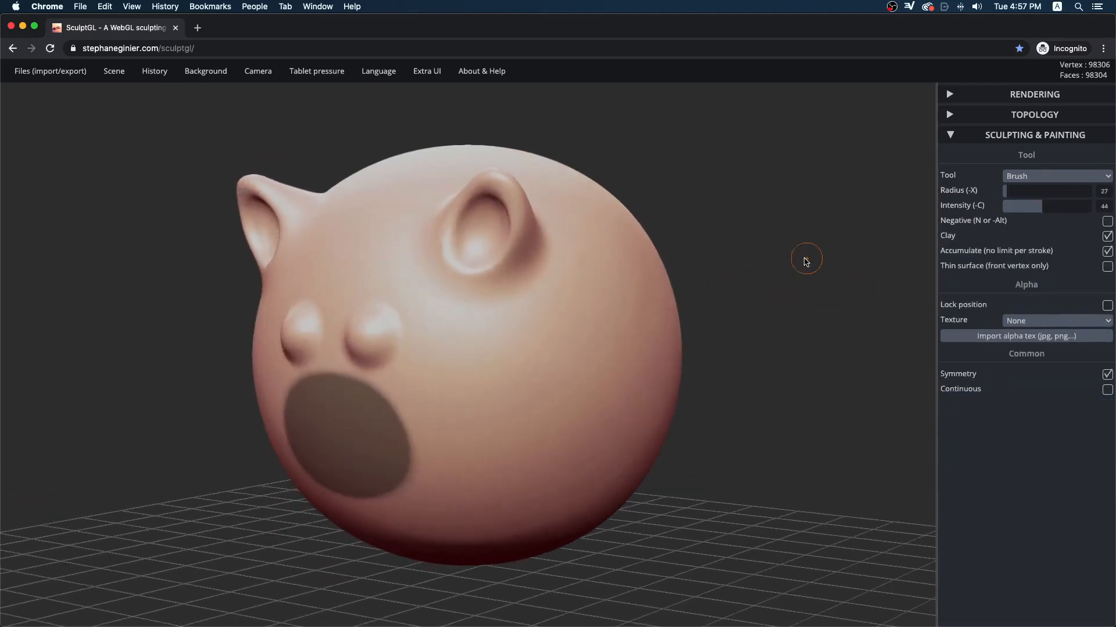
Try clearing the snout mask, and undo the clearing.
key("ctrl")
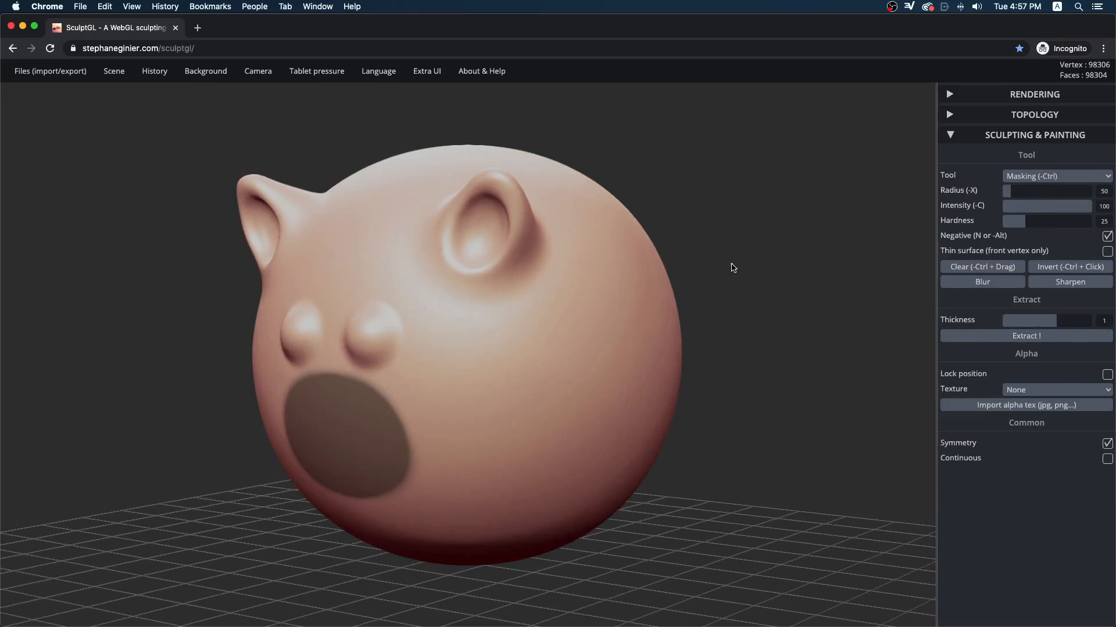
left_click_drag(732, 271, 731, 284, "ctrl")
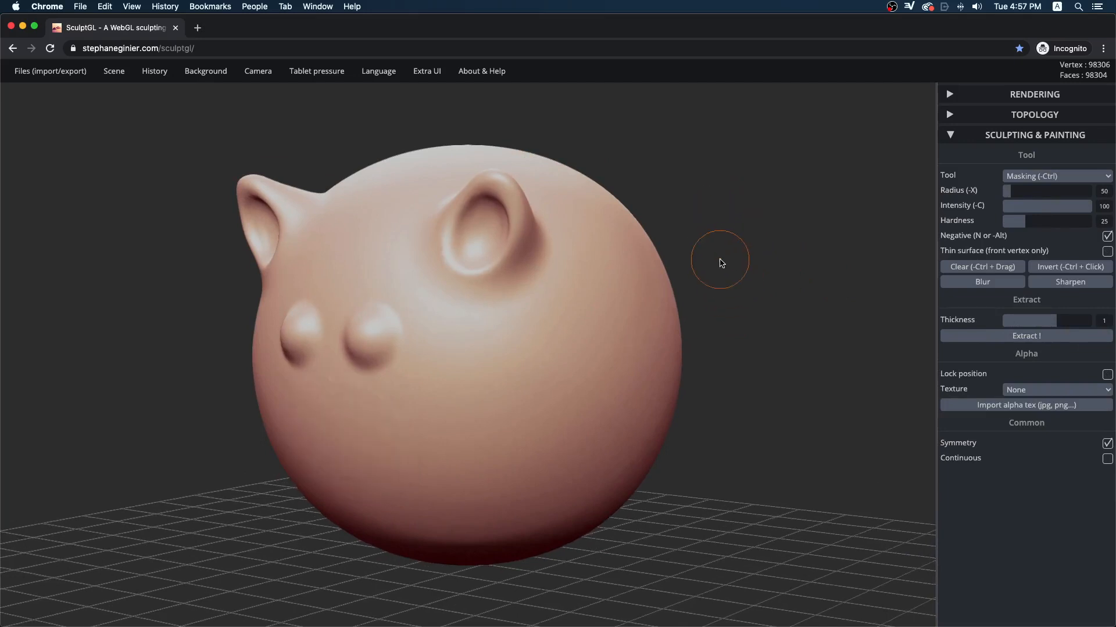
key("ctrl+z")
Invert the mask so that only the snout area can be sculpted.
left_click(739, 270, "ctrl")
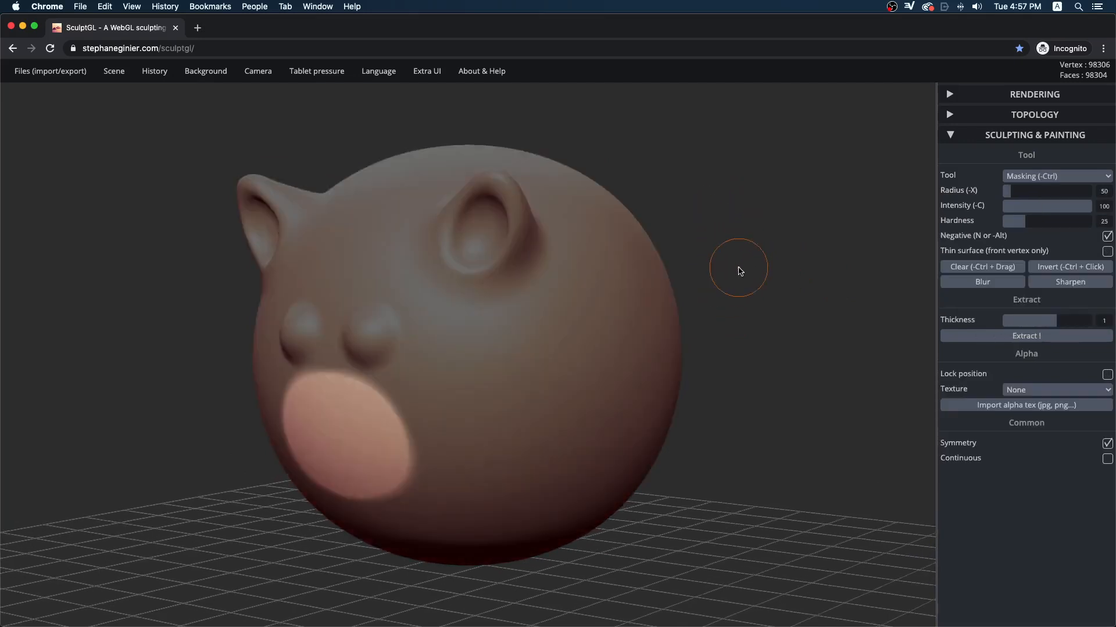
mouse_move(755, 369)
left_mouse_down()
mouse_move(742, 388)
mouse_move(784, 360)
mouse_move(782, 384)
left_mouse_up()
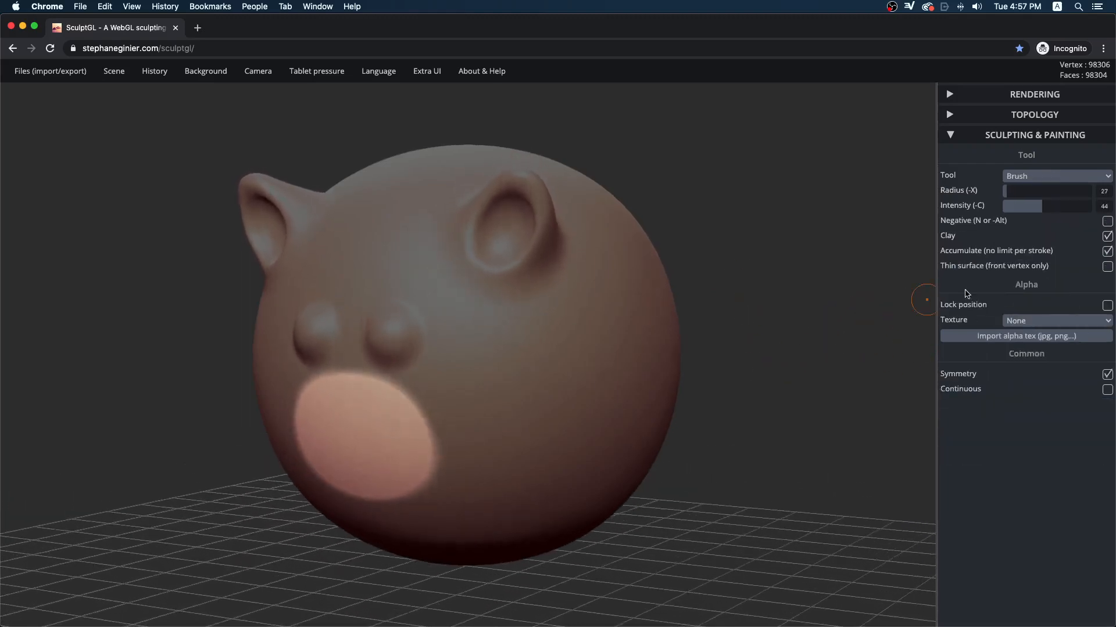
Try inverting the snout mask with the Masking tool, and invert it back so only the snout can be sculpted.
key("ctrl")
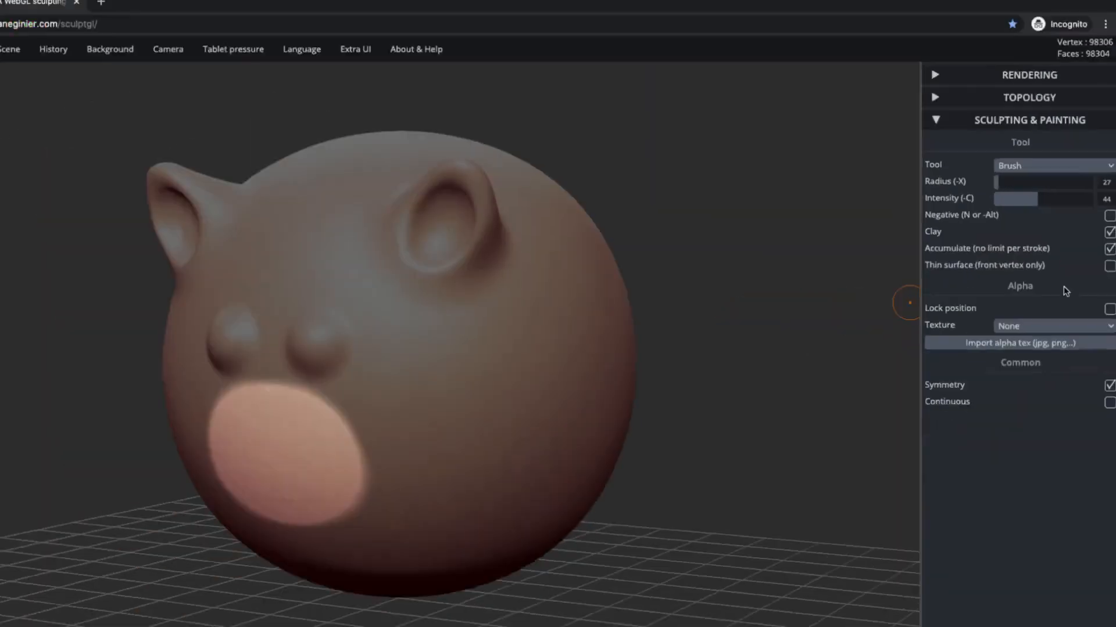
key("ctrl")
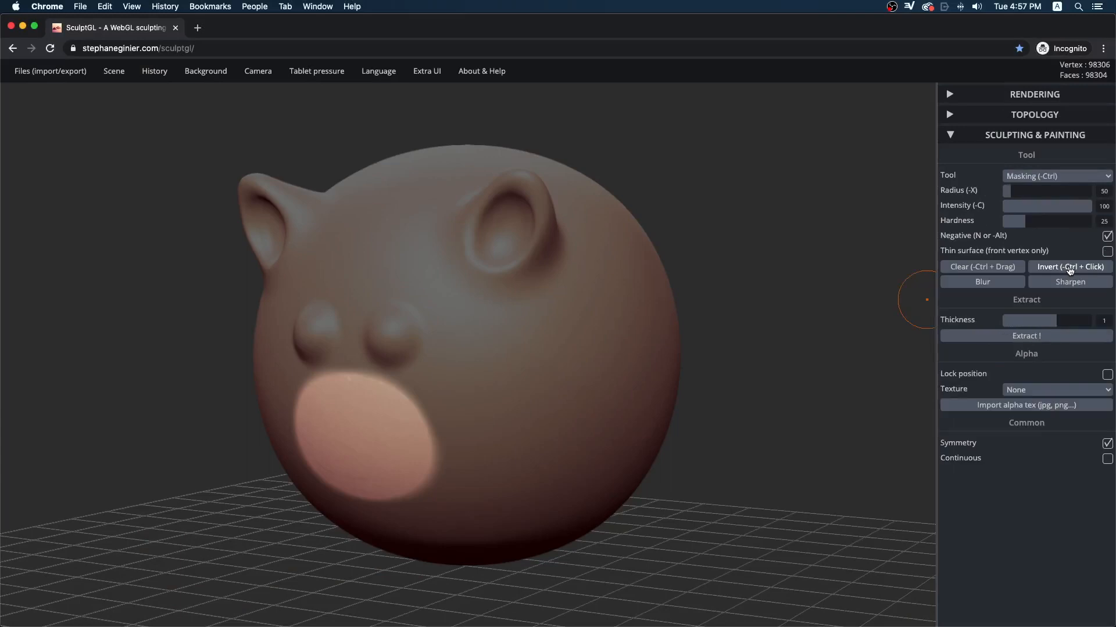
left_click(1057, 176)
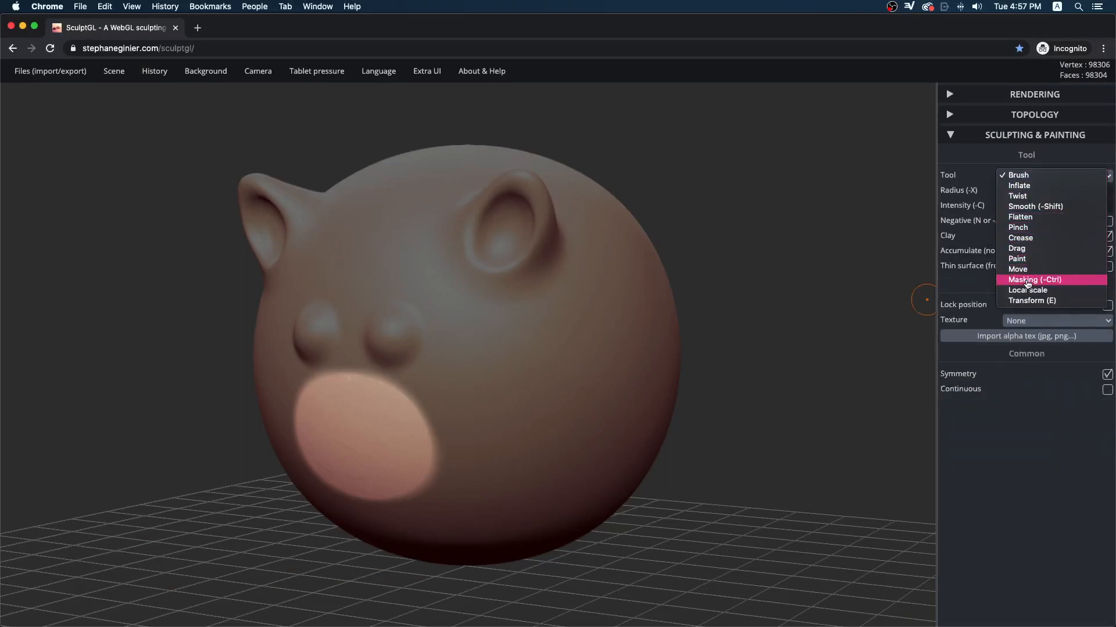
left_click(1081, 280)
left_click(1081, 269)
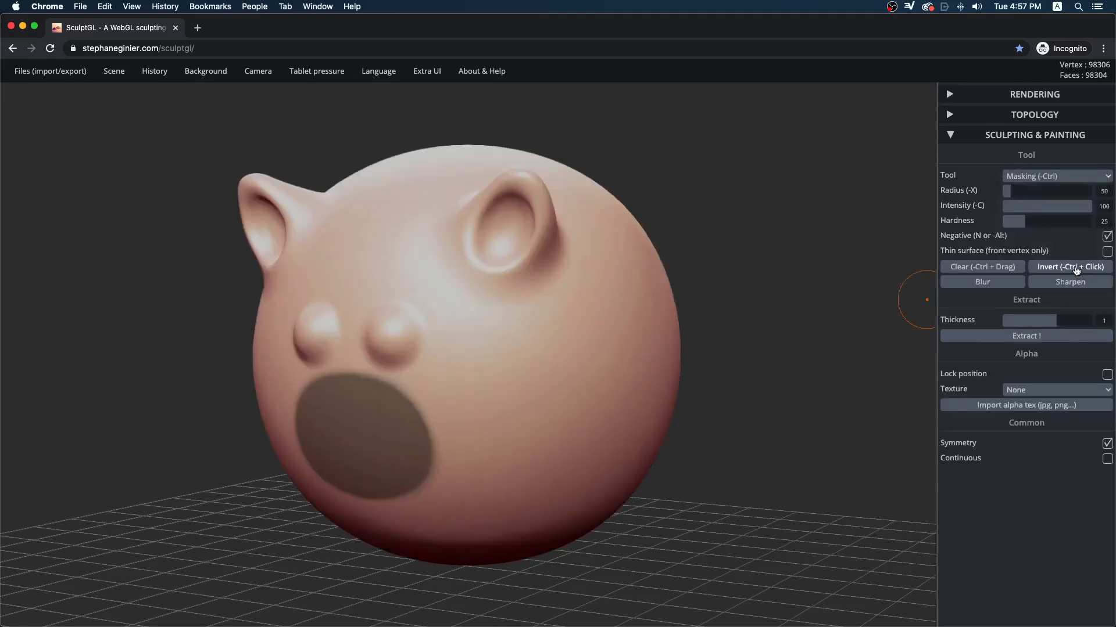
left_click(1076, 270)
Pull the unmasked snout area forward out of the face and adjust its height with the Transform tool.
mouse_move(820, 340)
left_mouse_down()
mouse_move(734, 376)
mouse_move(708, 345)
left_mouse_up()
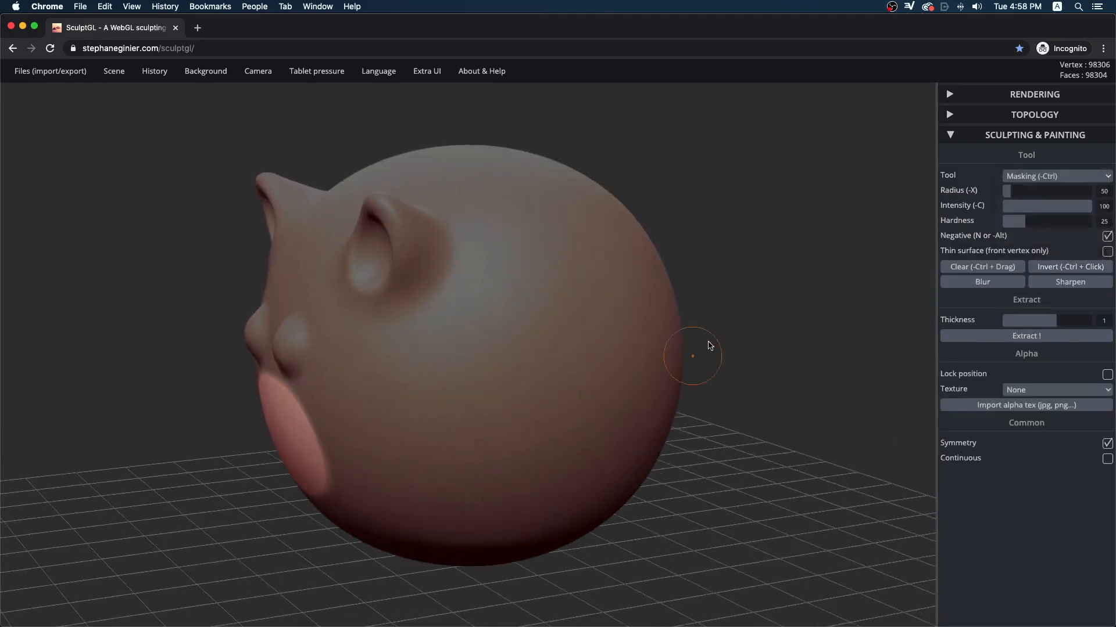
left_click(1039, 176)
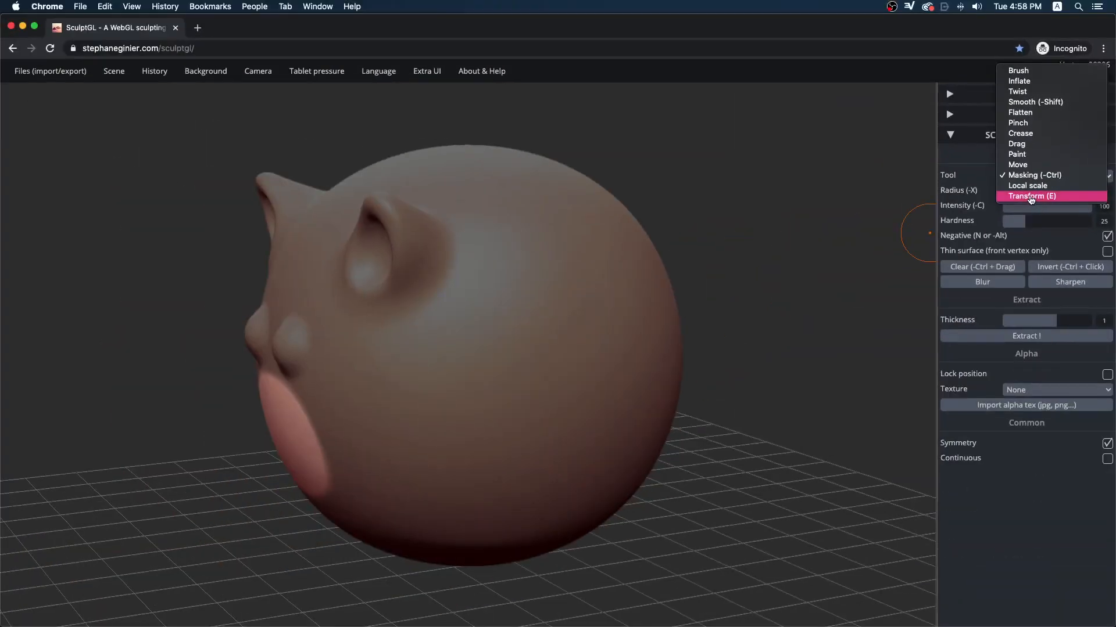
left_click(1026, 197)
mouse_move(749, 388)
left_mouse_down()
mouse_move(747, 403)
mouse_move(731, 381)
left_mouse_up()
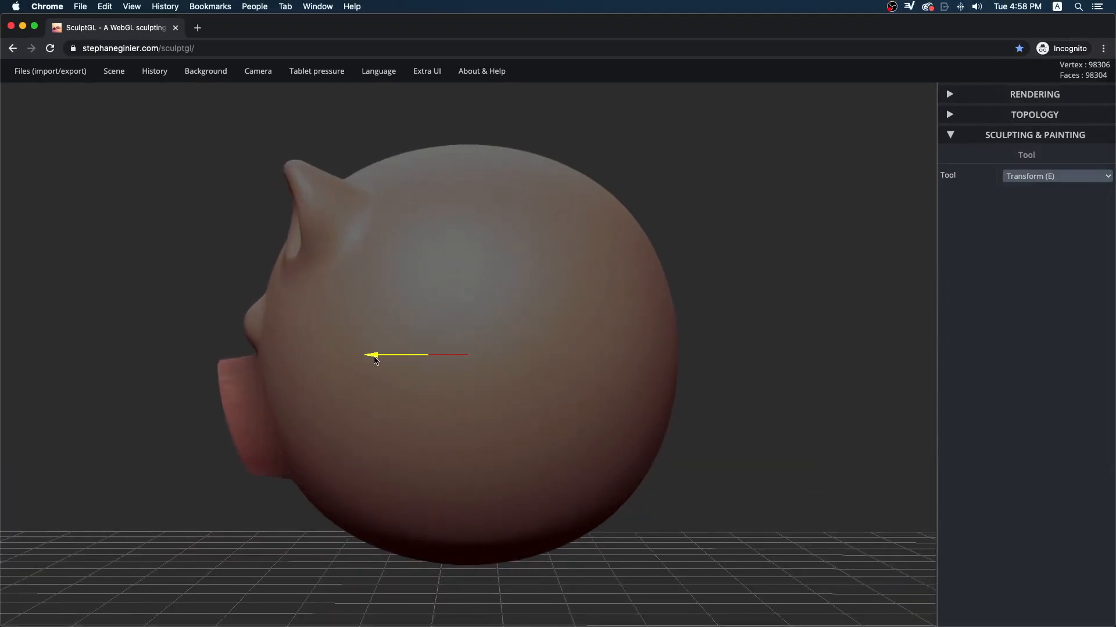
left_click_drag(375, 360, 372, 359)
left_click_drag(426, 302, 426, 312)
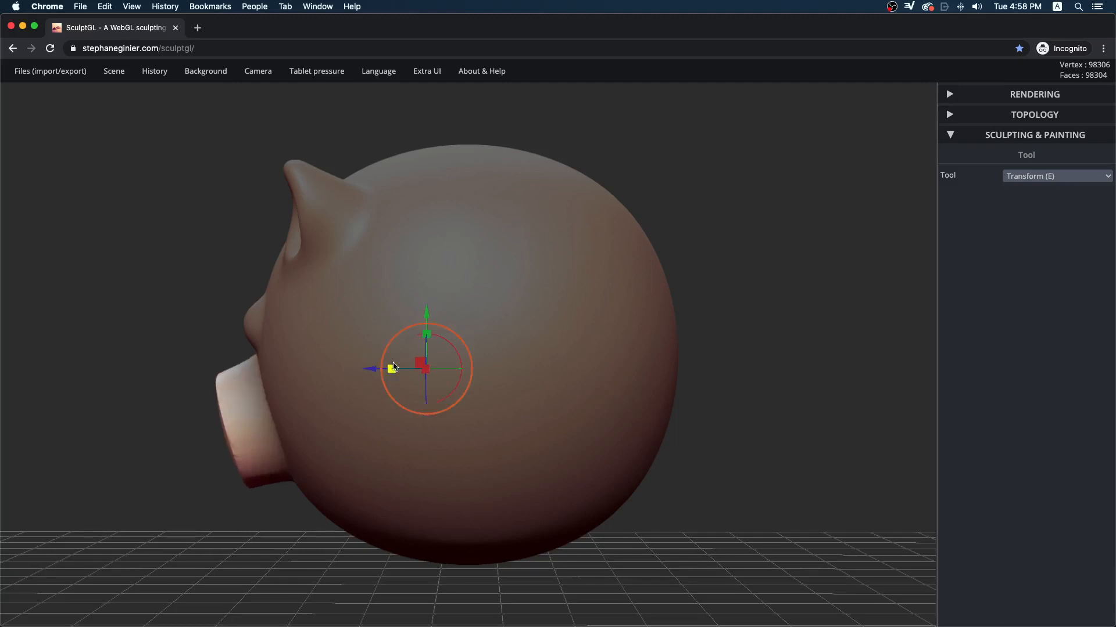
left_click_drag(375, 374, 359, 371)
mouse_move(411, 311)
left_mouse_down()
mouse_move(412, 300)
mouse_move(412, 310)
left_mouse_up()
Round off the front rim of the extruded snout with the Smooth tool at radius 50 and intensity 75.
left_click_drag(300, 547, 679, 337)
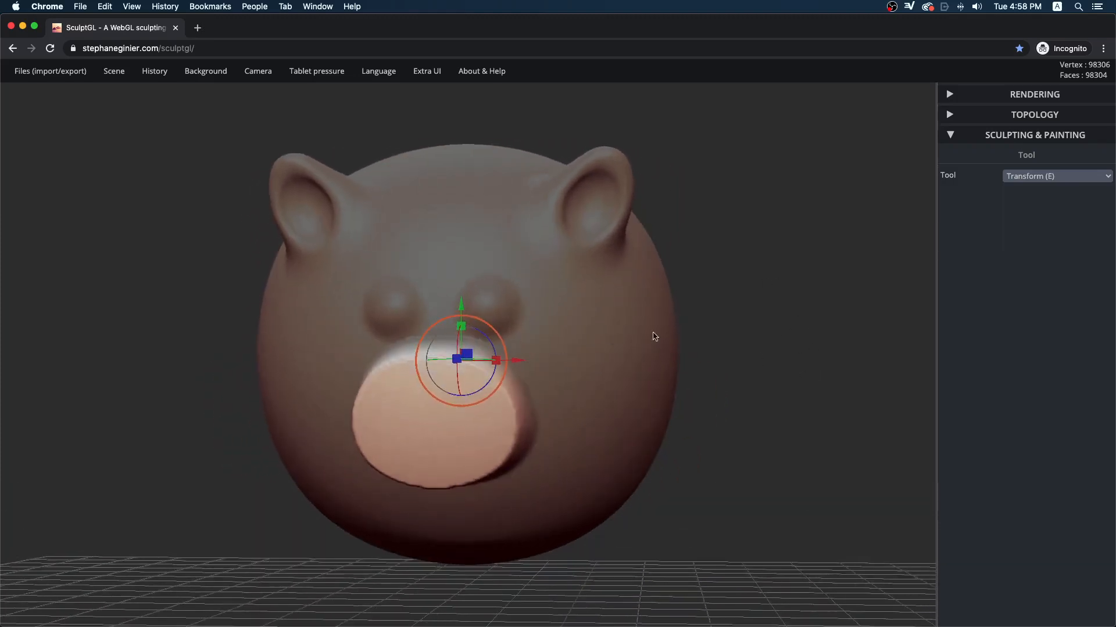
left_click(1024, 176)
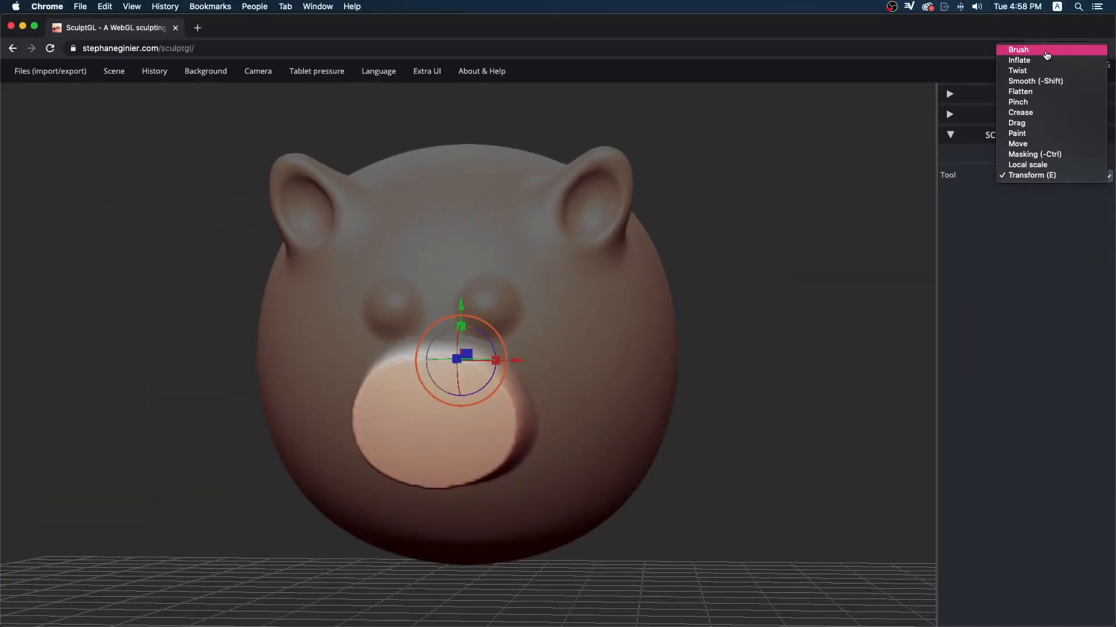
left_click(1048, 52)
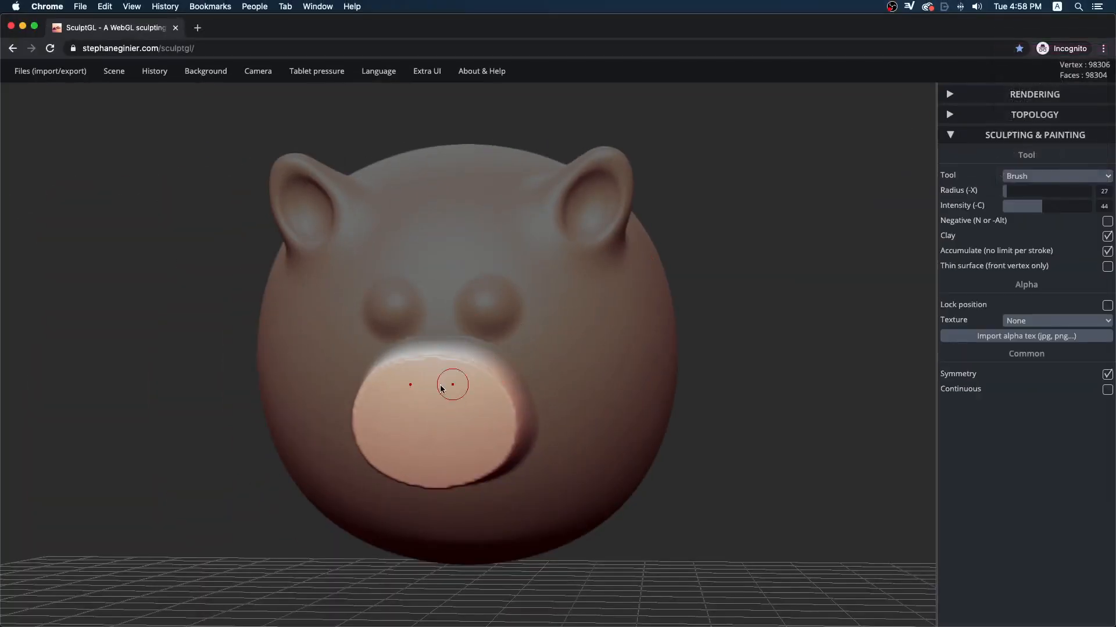
key("shift")
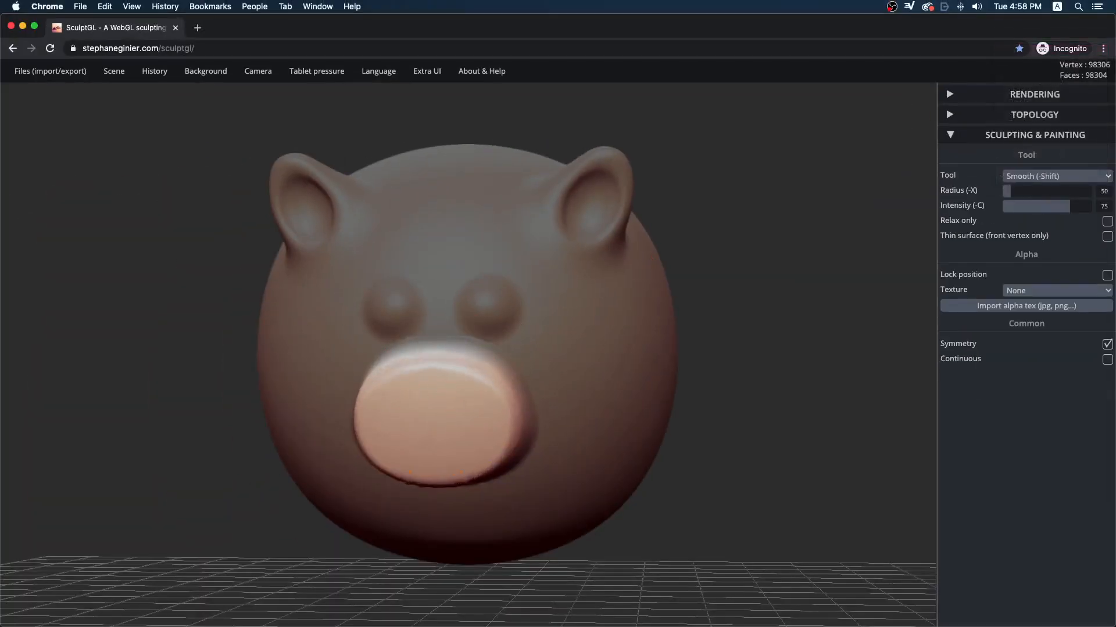
left_click(1049, 176)
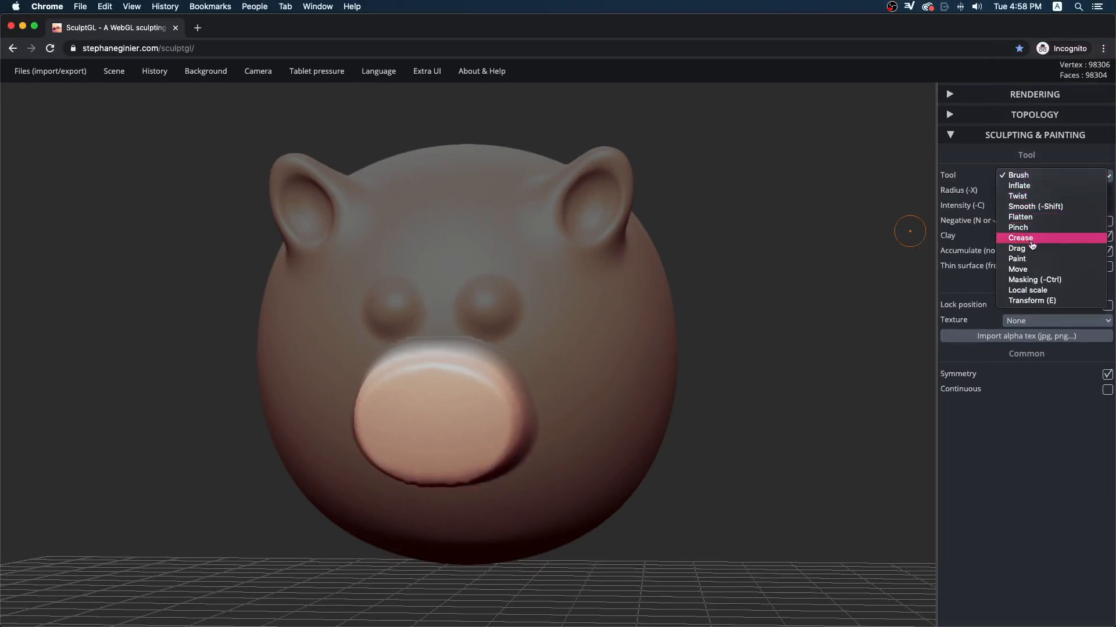
left_click(1035, 207)
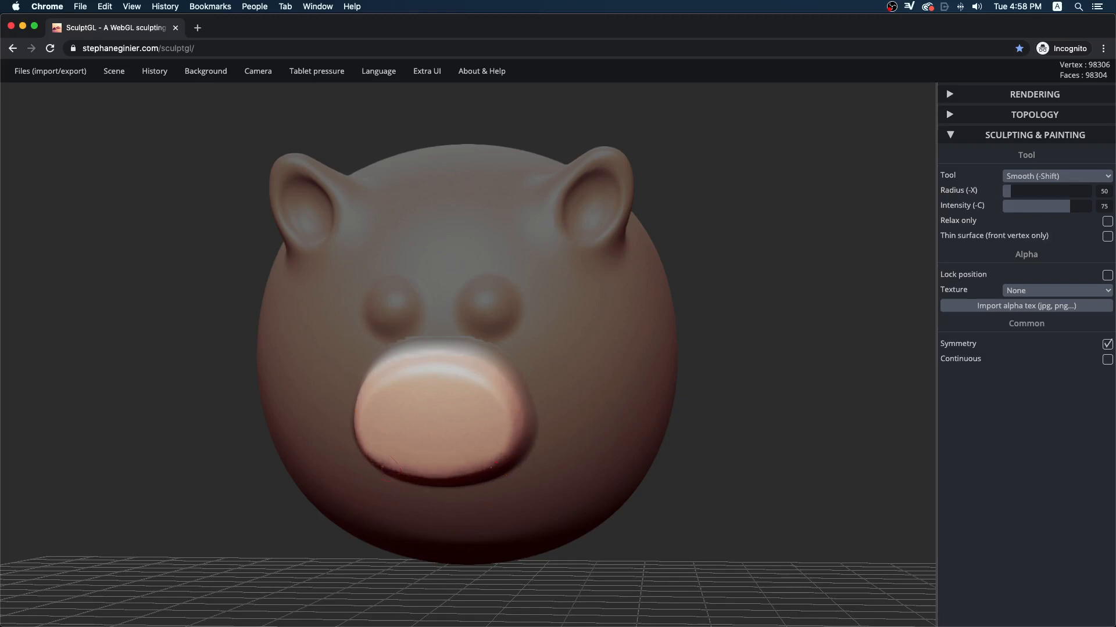
Clear the mask from the whole head using the Masking tool.
mouse_move(864, 336)
left_mouse_down()
mouse_move(617, 344)
mouse_move(767, 388)
mouse_move(873, 342)
mouse_move(865, 330)
left_mouse_up()
left_click(1037, 177)
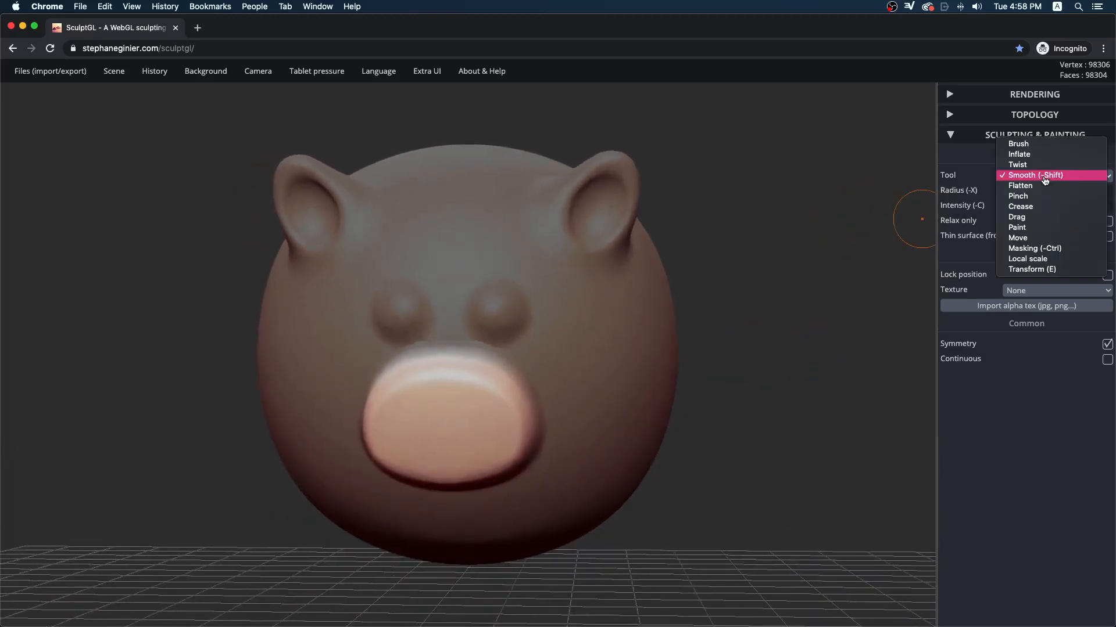
left_click(1015, 251)
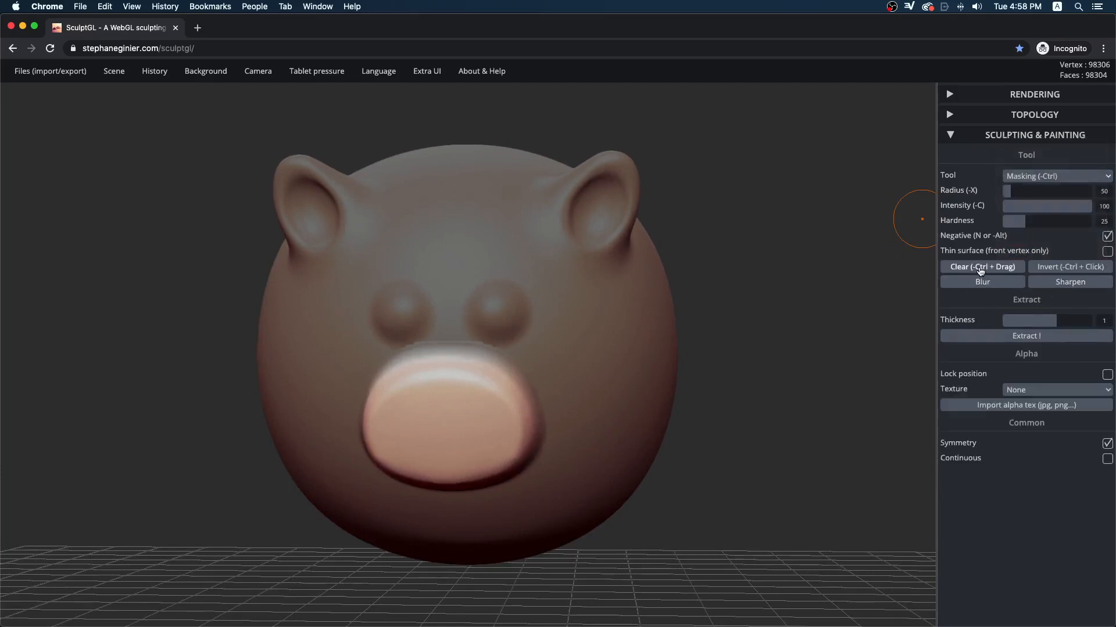
left_click(980, 271)
left_click_drag(790, 310, 837, 326)
key("super+z")
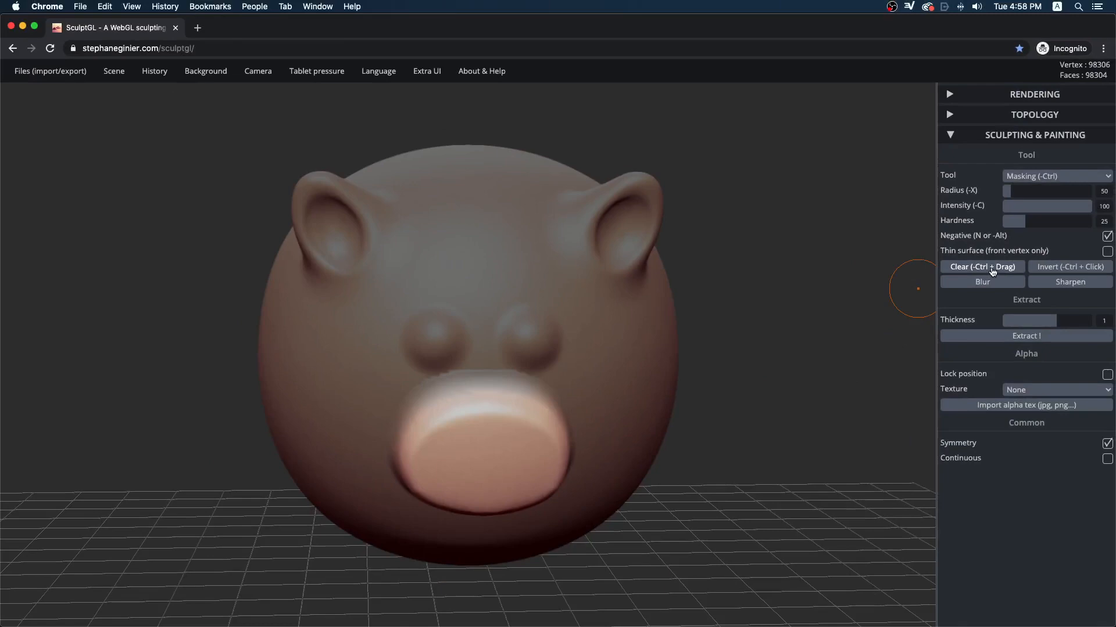
left_click(982, 273)
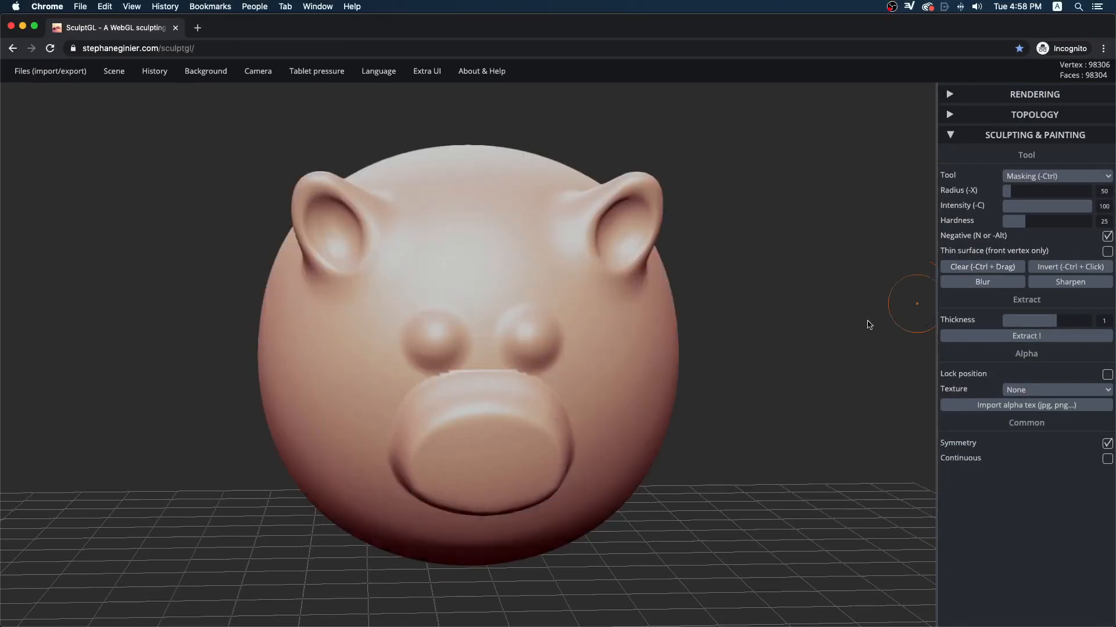
Smooth the seam where the snout joins the face, along its upper edge and underside, at radius 50.
left_click_drag(833, 360, 615, 398)
key("shift")
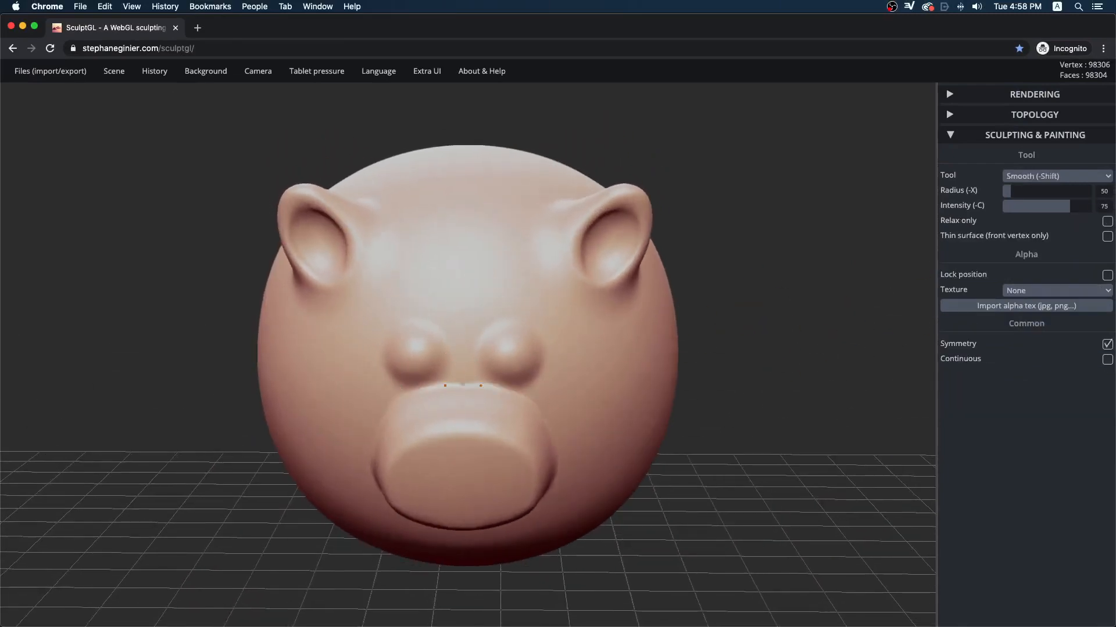
left_click_drag(481, 385, 500, 387, "shift")
mouse_move(750, 424)
left_mouse_down()
mouse_move(820, 314)
mouse_move(816, 293)
left_mouse_up()
key("shift")
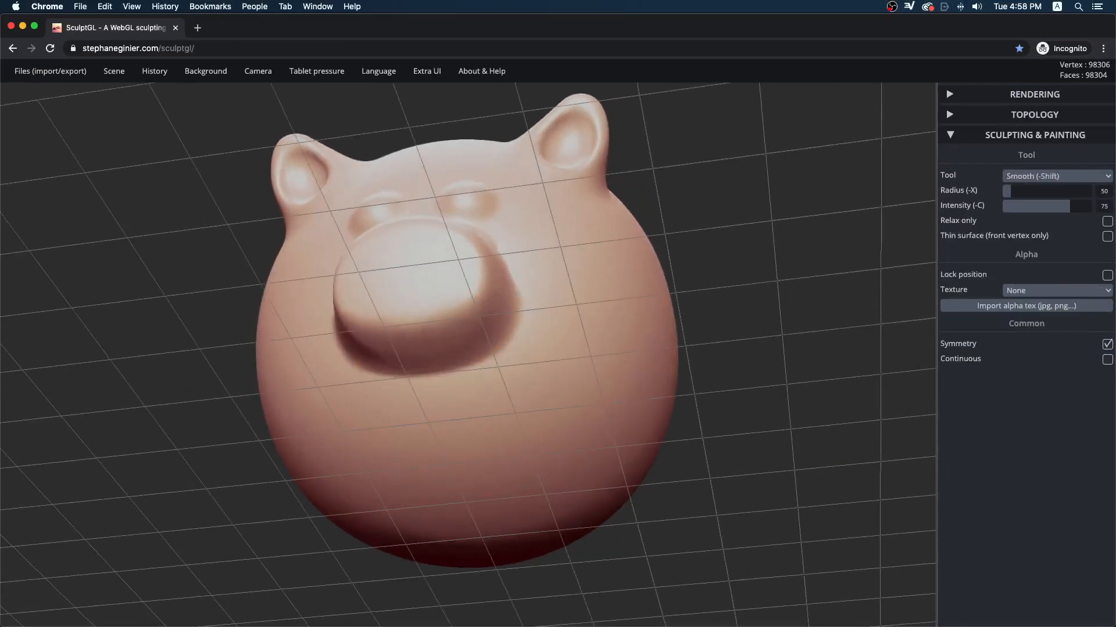
left_click_drag(776, 250, 645, 326)
left_click_drag(368, 350, 406, 363, "shift")
Carve two symmetrical elongated nostrils into the front of the snout with the negative Brush at radius 27 and intensity 44.
left_click_drag(773, 285, 802, 325)
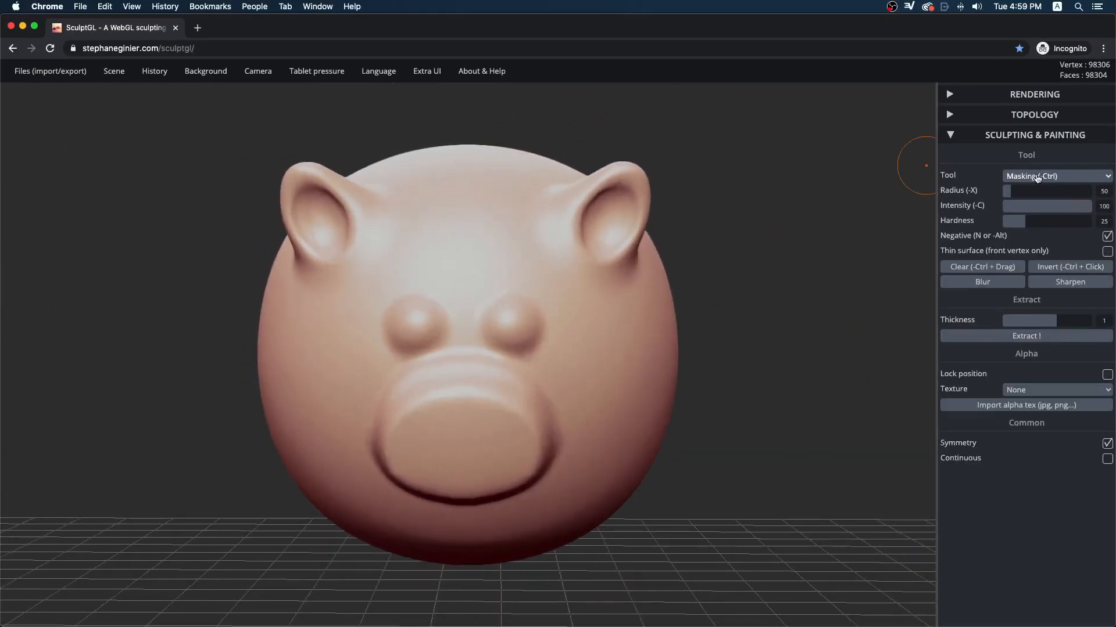
left_click(1037, 179)
left_click(1034, 73)
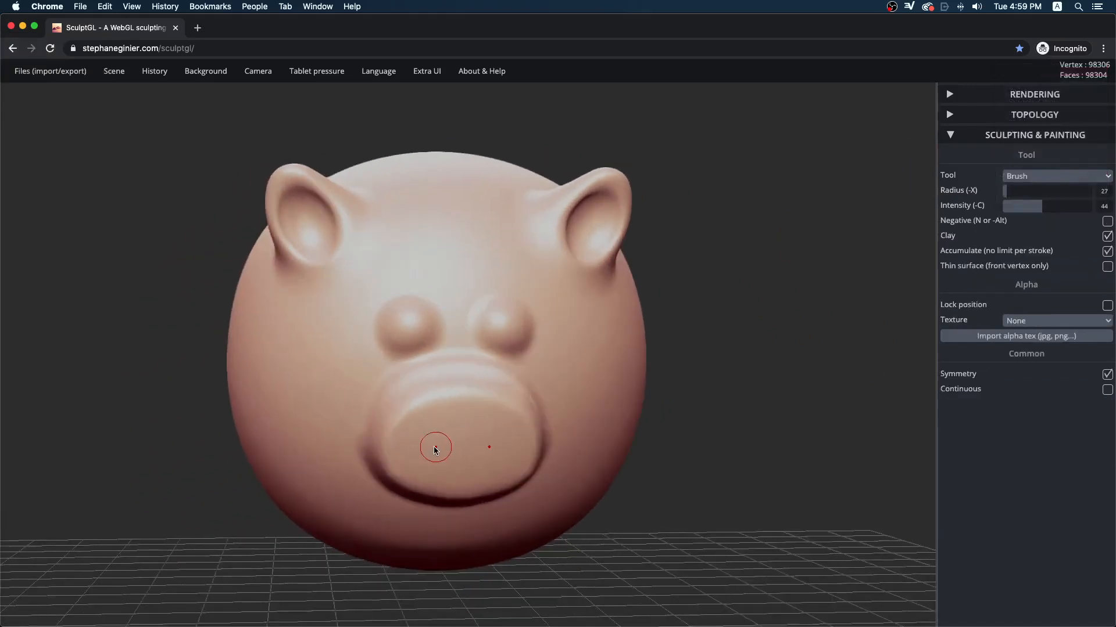
key("ctrl")
scroll(535, 426, "up", 3)
scroll(443, 428, "up", 5)
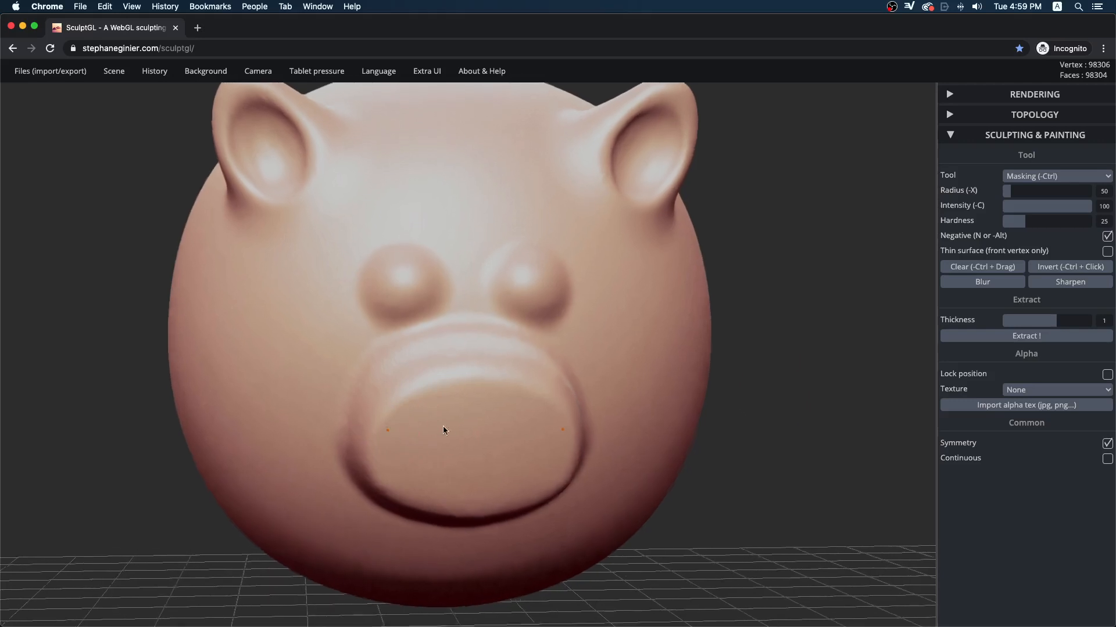
mouse_move(864, 432)
left_mouse_down()
mouse_move(862, 398)
mouse_move(839, 386)
left_mouse_up()
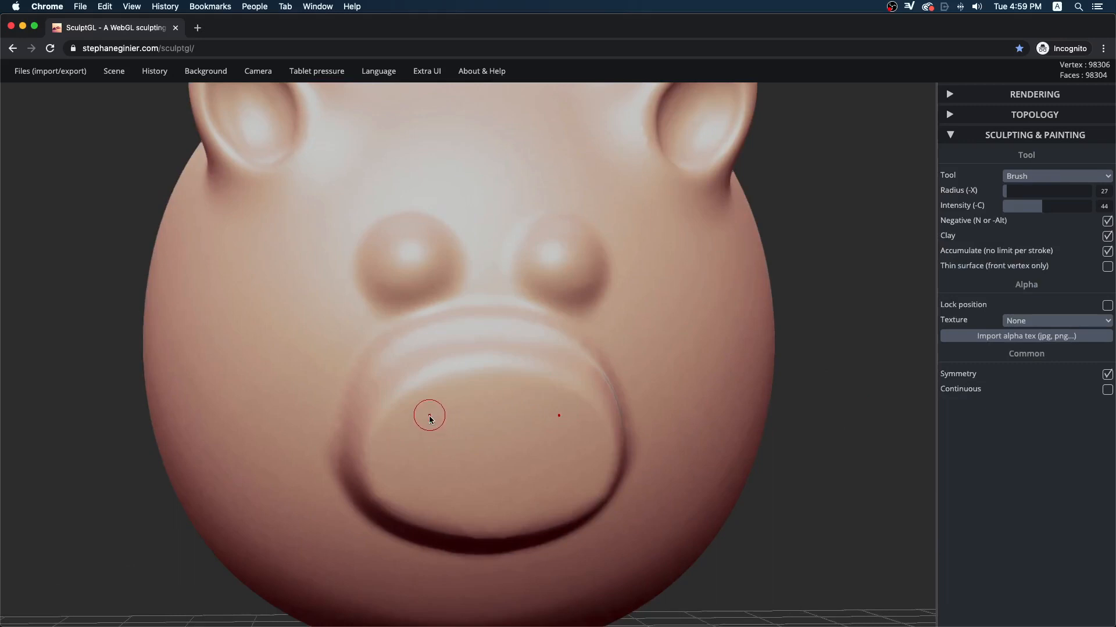
mouse_move(441, 434)
left_mouse_down()
mouse_move(440, 465)
mouse_move(439, 409)
mouse_move(440, 426)
left_mouse_up()
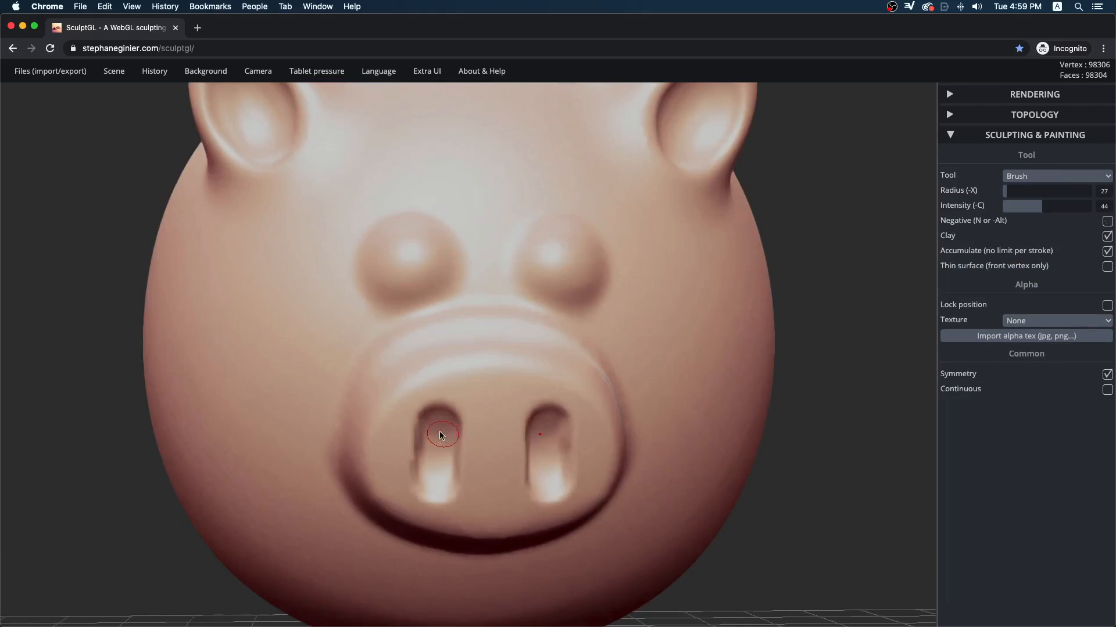
Soften the edges and insides of both nostrils with the Smooth tool at radius 50 and intensity 75.
key("shift")
mouse_move(440, 478)
left_mouse_down("shift")
mouse_move(440, 427)
mouse_move(435, 440)
left_mouse_up("shift")
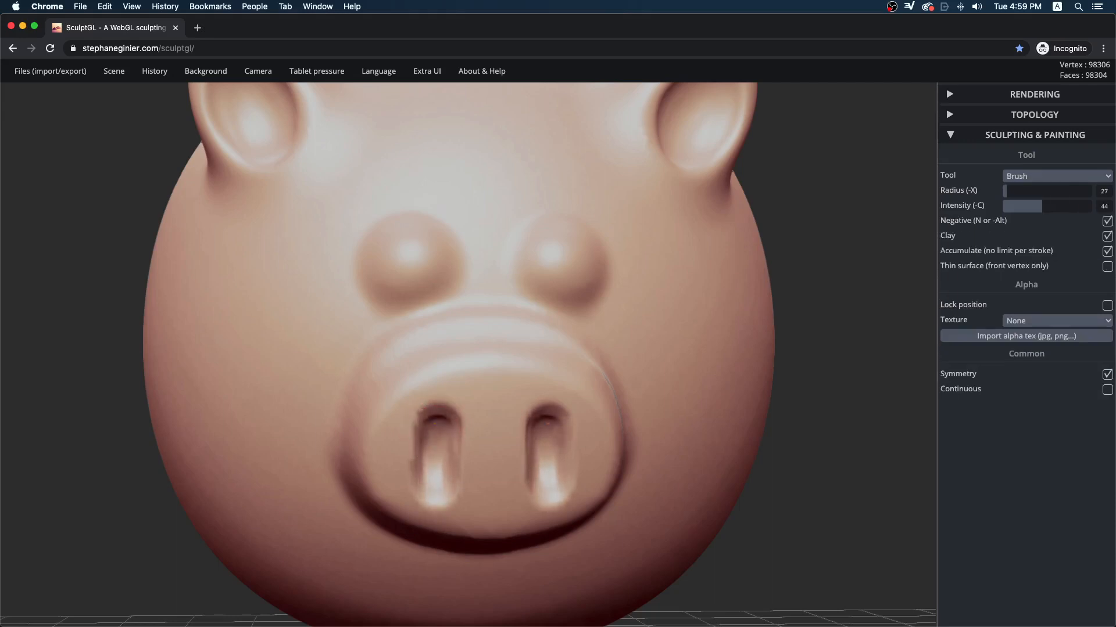
key("shift")
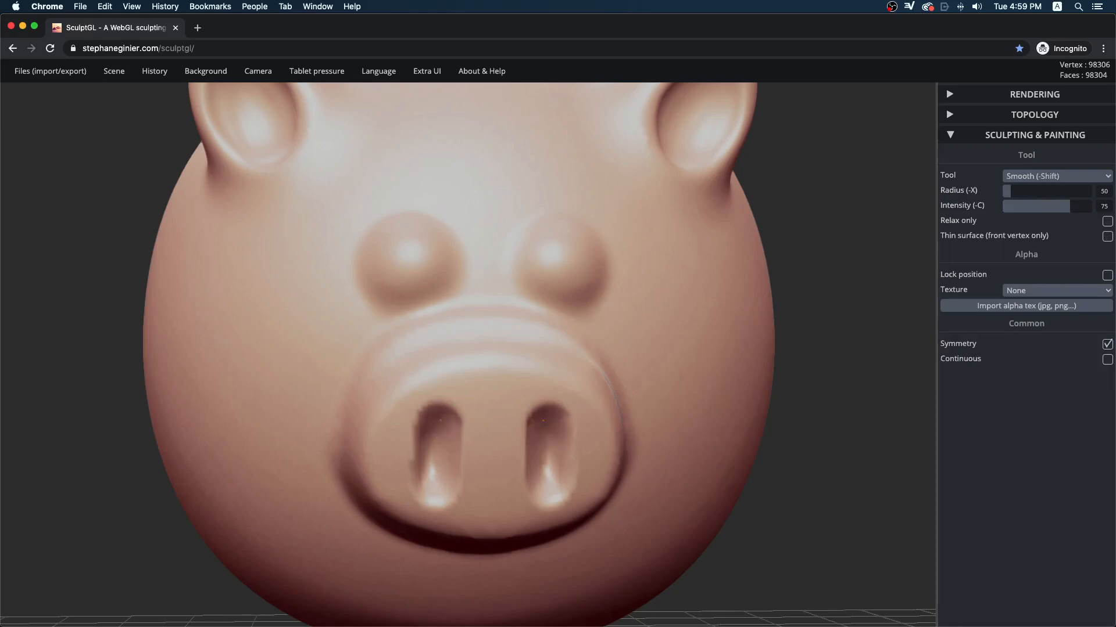
left_click_drag(440, 420, 436, 463, "shift")
mouse_move(877, 416)
left_mouse_down()
mouse_move(652, 413)
mouse_move(888, 440)
mouse_move(802, 441)
left_mouse_up()
key("shift")
left_click_drag(528, 494, 549, 429, "shift")
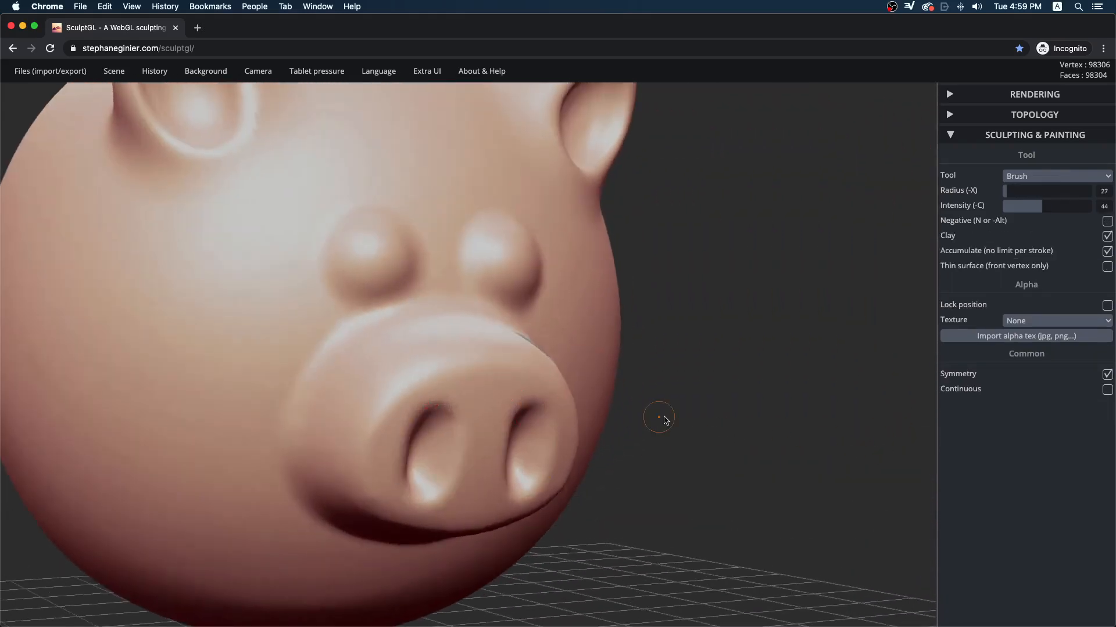
Deepen both nostrils with the negative Brush at radius 27.
mouse_move(814, 407)
left_mouse_down()
mouse_move(706, 378)
mouse_move(662, 383)
left_mouse_up()
key("alt")
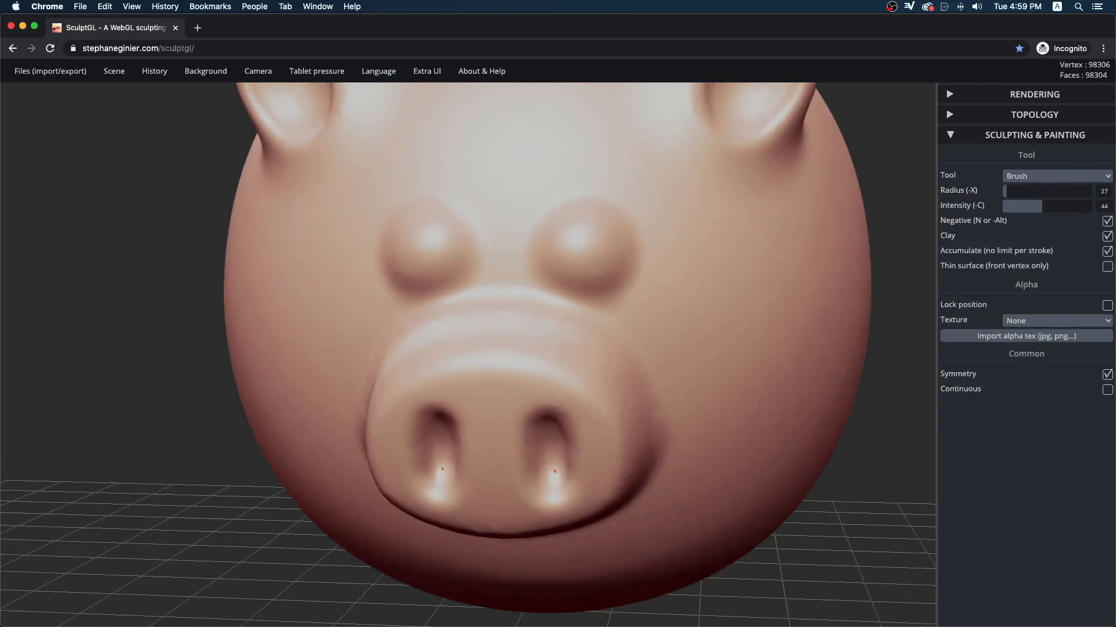
mouse_move(842, 457)
left_mouse_down()
mouse_move(904, 523)
mouse_move(872, 351)
mouse_move(892, 476)
mouse_move(909, 398)
mouse_move(901, 384)
left_mouse_up()
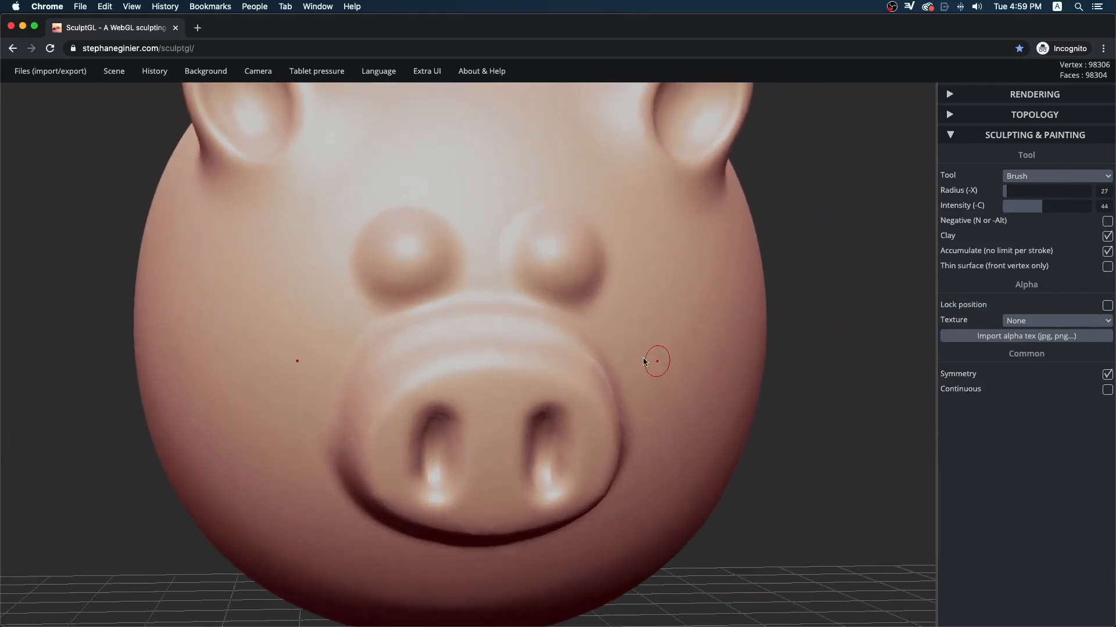
Carve a groove around both eyes with the negative Crease tool at radius 47 and intensity 75.
mouse_move(635, 345)
right_mouse_down()
mouse_move(598, 361)
mouse_move(653, 380)
mouse_move(192, 365)
right_mouse_up()
mouse_move(767, 376)
left_mouse_down()
mouse_move(707, 312)
mouse_move(767, 381)
mouse_move(738, 353)
left_mouse_up()
mouse_move(440, 299)
right_mouse_down()
mouse_move(668, 301)
mouse_move(487, 326)
mouse_move(536, 295)
mouse_move(459, 295)
mouse_move(576, 271)
mouse_move(428, 280)
mouse_move(854, 249)
right_mouse_up()
mouse_move(485, 286)
right_mouse_down("ctrl")
mouse_move(769, 239)
mouse_move(909, 197)
right_mouse_up("ctrl")
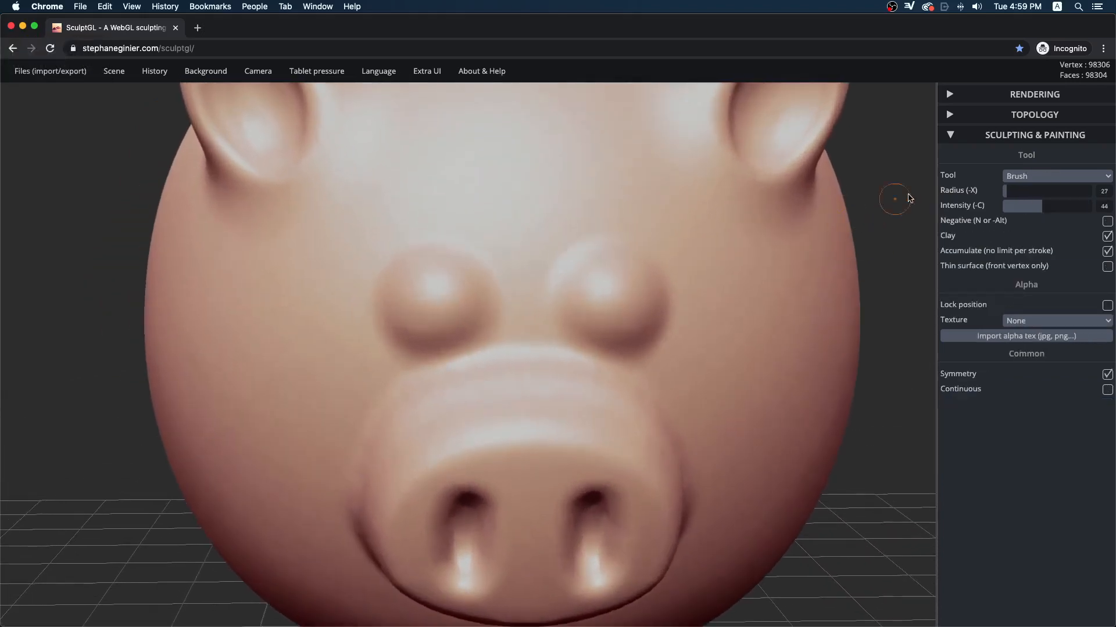
left_click(1040, 177)
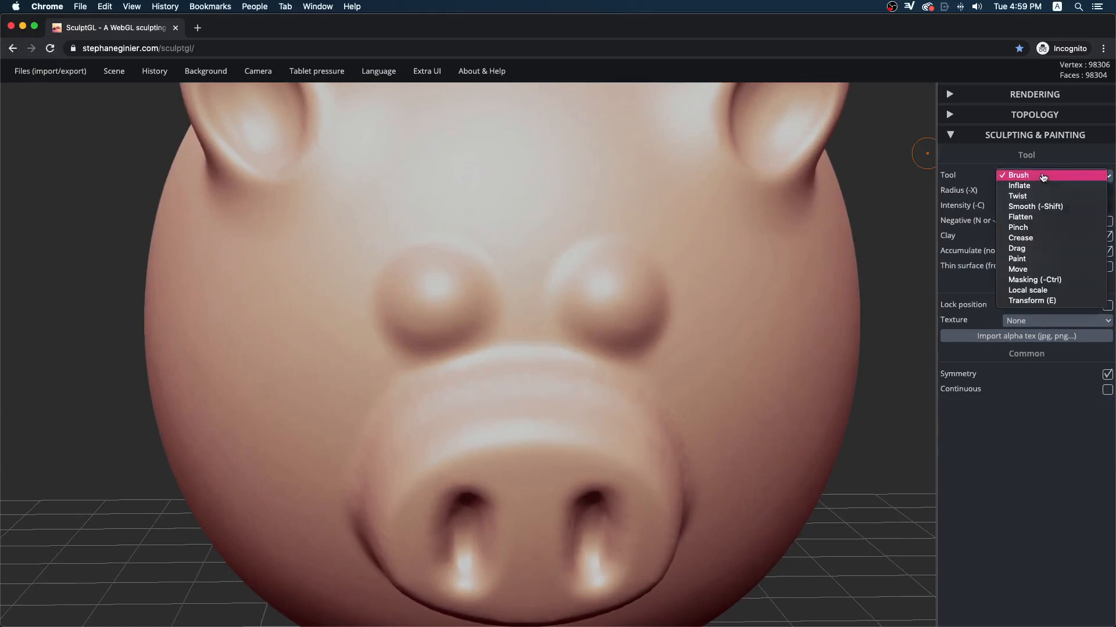
left_click(1034, 243)
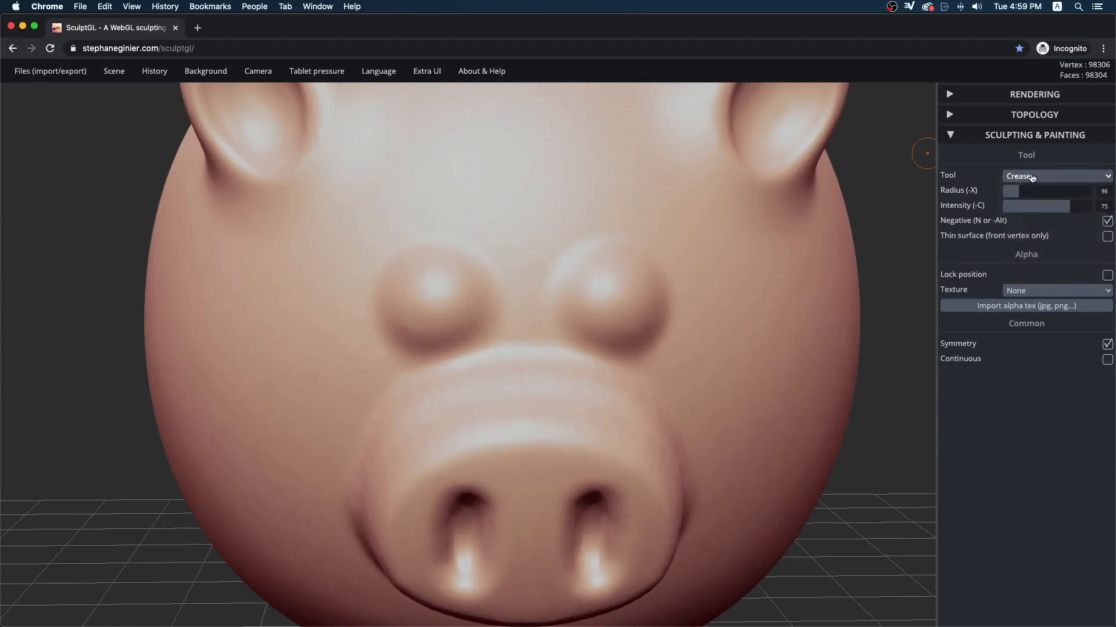
left_click(1039, 181)
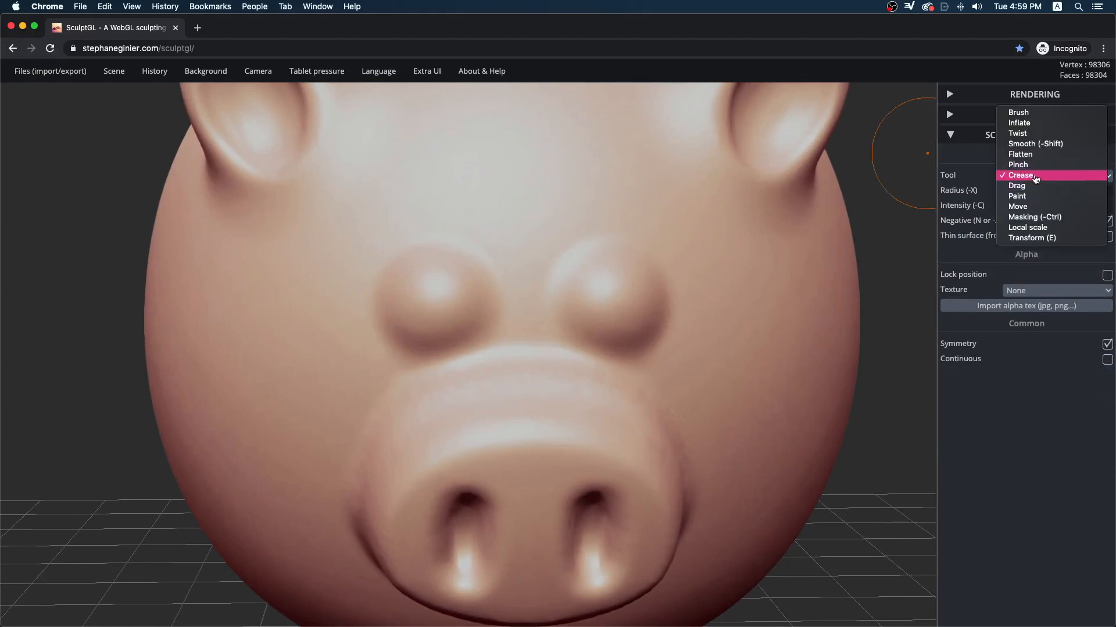
left_click(1036, 177)
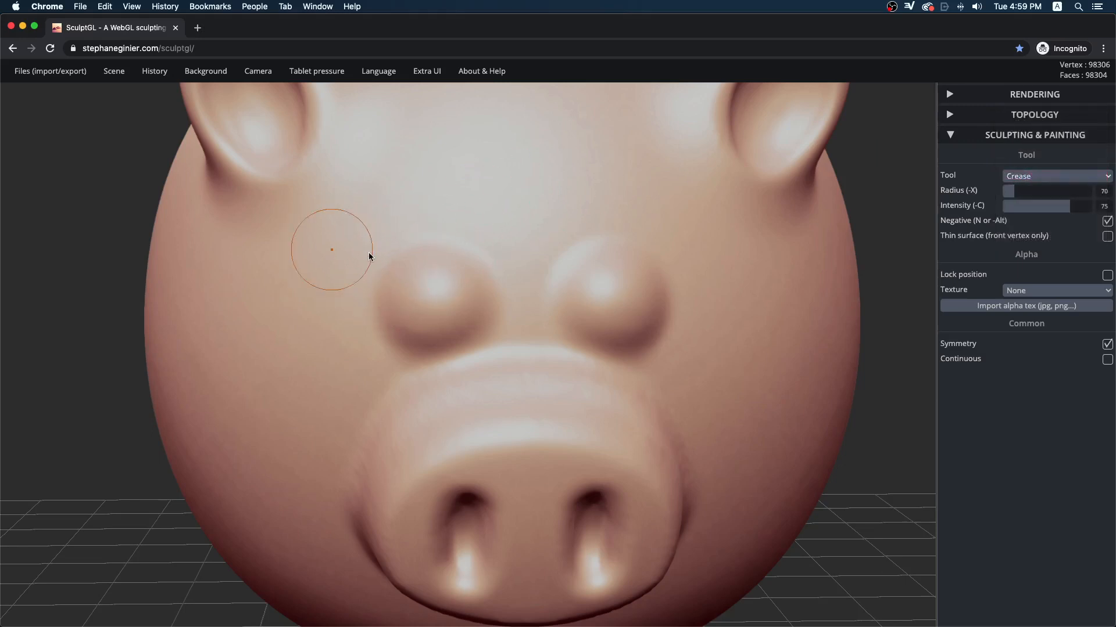
key("x")
mouse_move(422, 240)
left_mouse_down()
mouse_move(474, 252)
mouse_move(494, 304)
left_mouse_up()
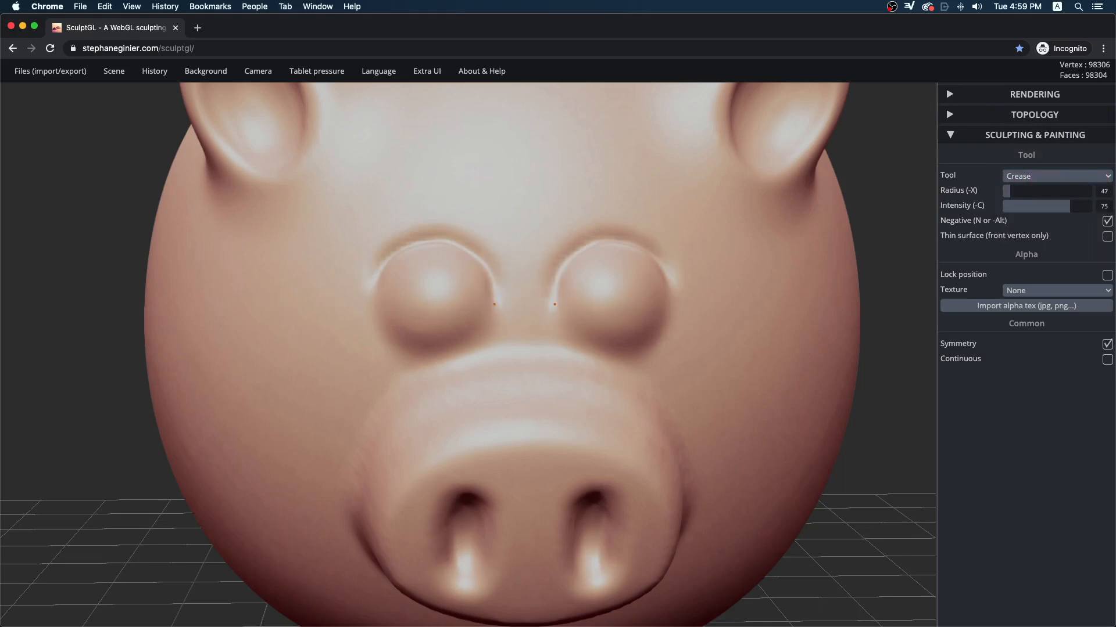
left_click_drag(396, 347, 365, 288)
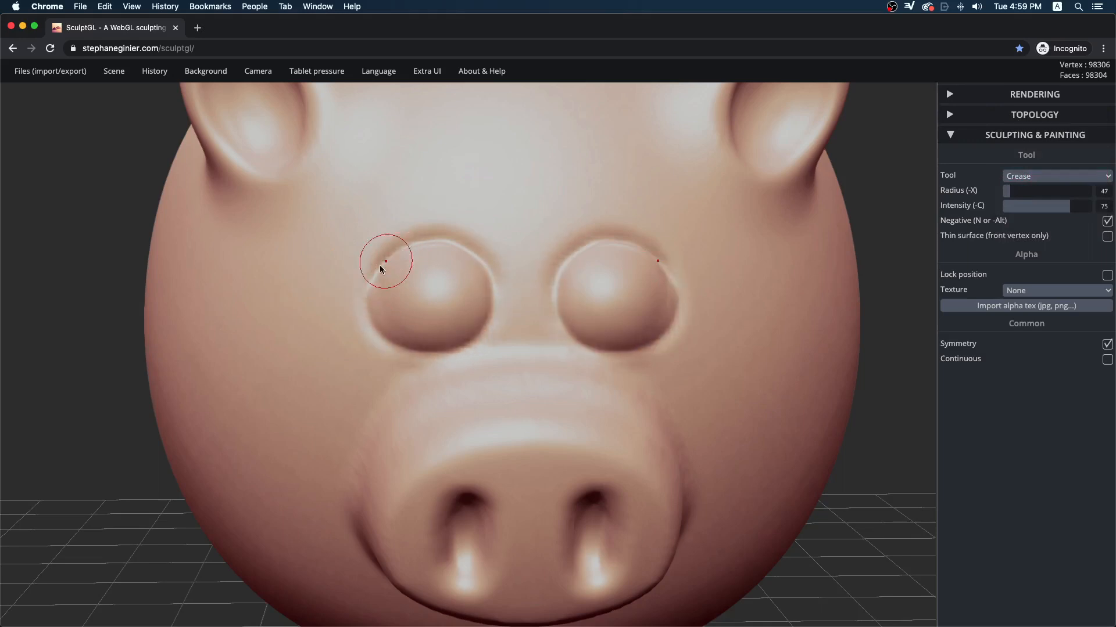
left_click_drag(404, 242, 481, 258)
mouse_move(482, 328)
left_mouse_down()
mouse_move(415, 347)
mouse_move(372, 298)
left_mouse_up()
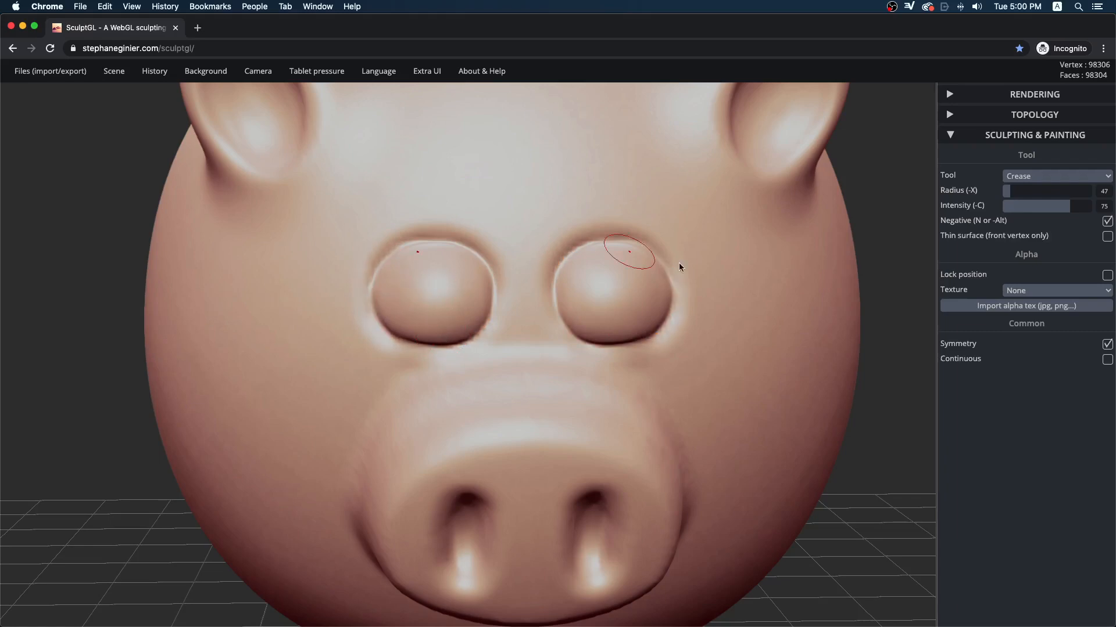
Soften the creased rims of both eyes with the Smooth tool at radius 50 and intensity 75.
left_click_drag(910, 488, 912, 479)
key("shift")
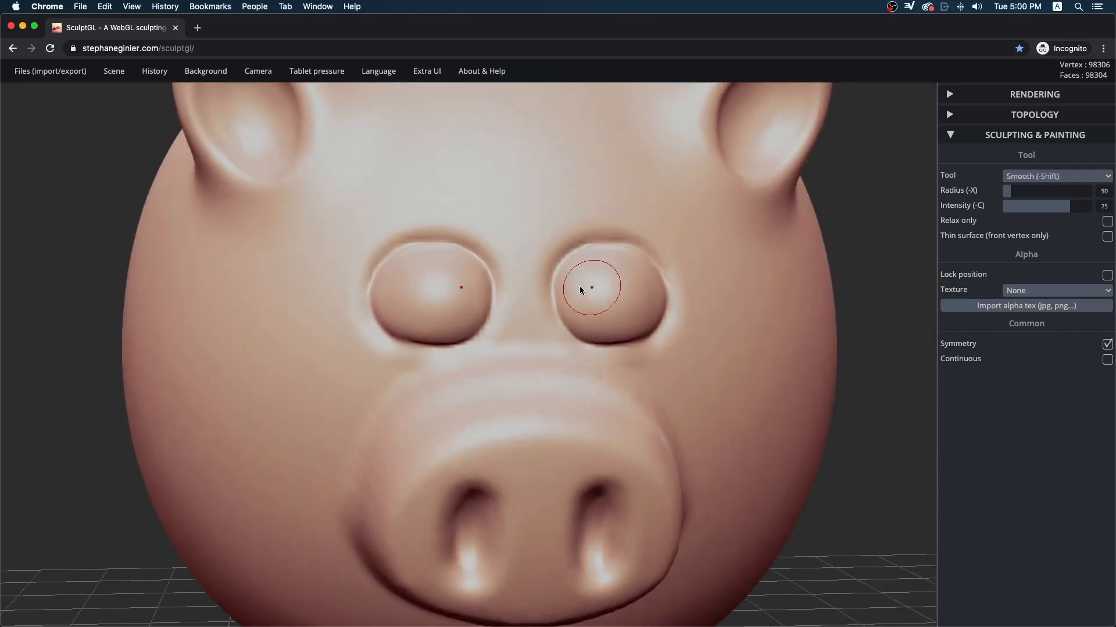
left_click_drag(399, 252, 410, 347, "shift")
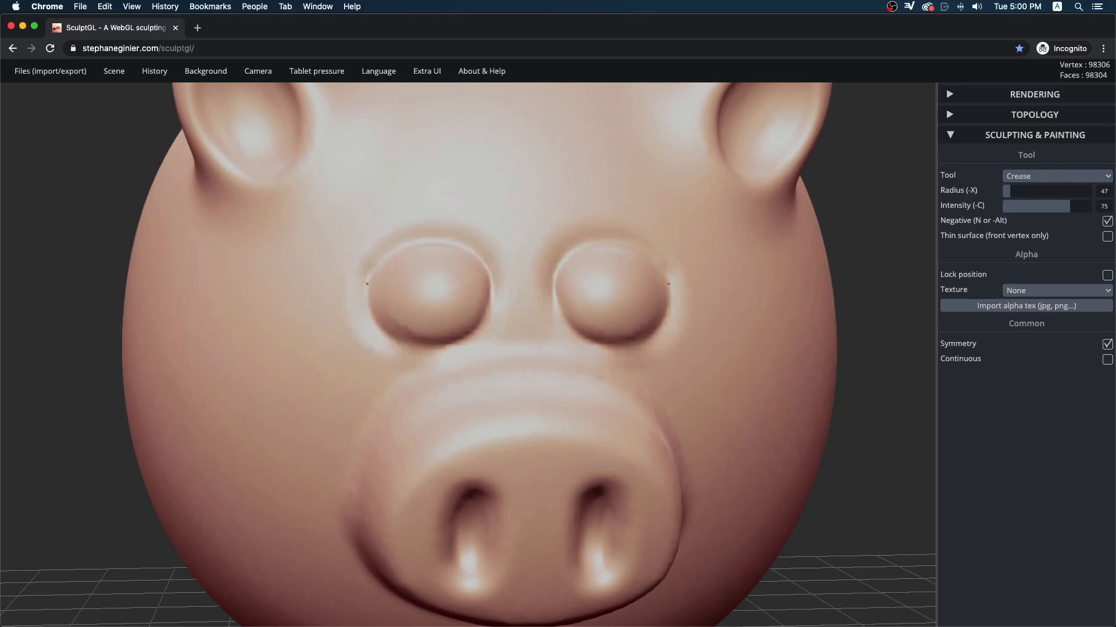
key("shift")
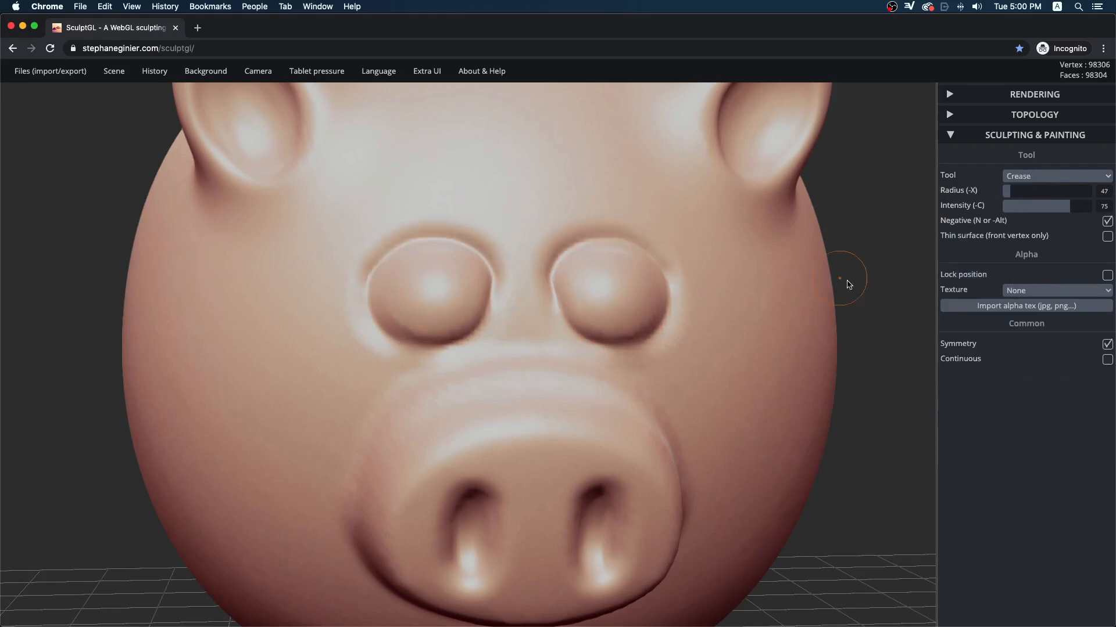
Nudge both eyes slightly up and back into the head with the Move tool at radius 135 and intensity 100.
mouse_move(848, 284)
left_mouse_down()
mouse_move(632, 266)
mouse_move(617, 304)
mouse_move(716, 307)
mouse_move(532, 267)
left_mouse_up()
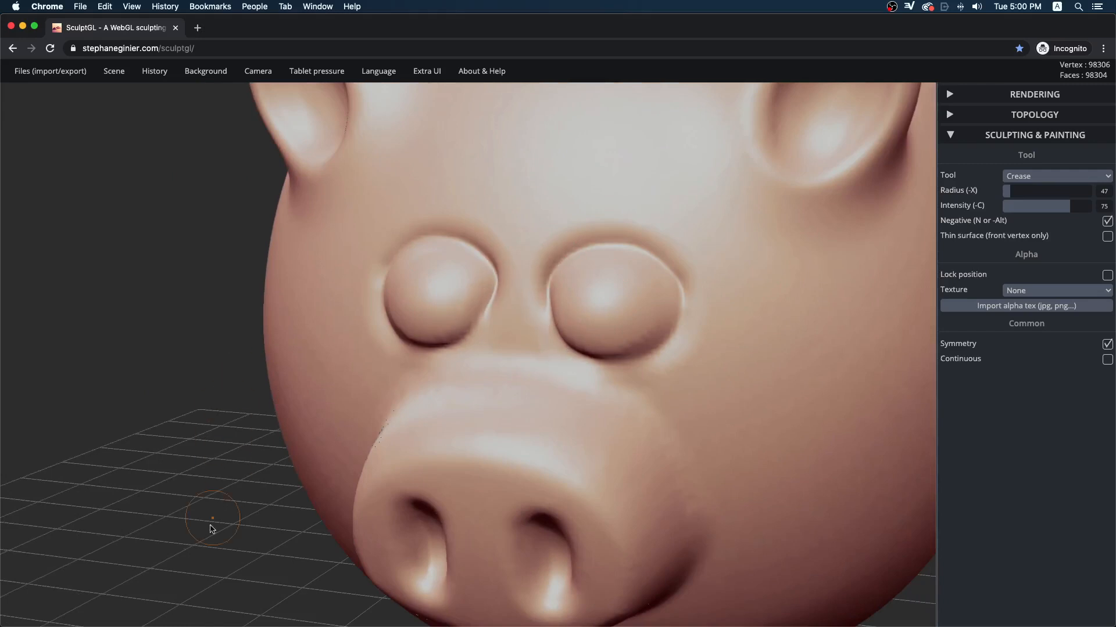
left_click_drag(212, 528, 575, 540)
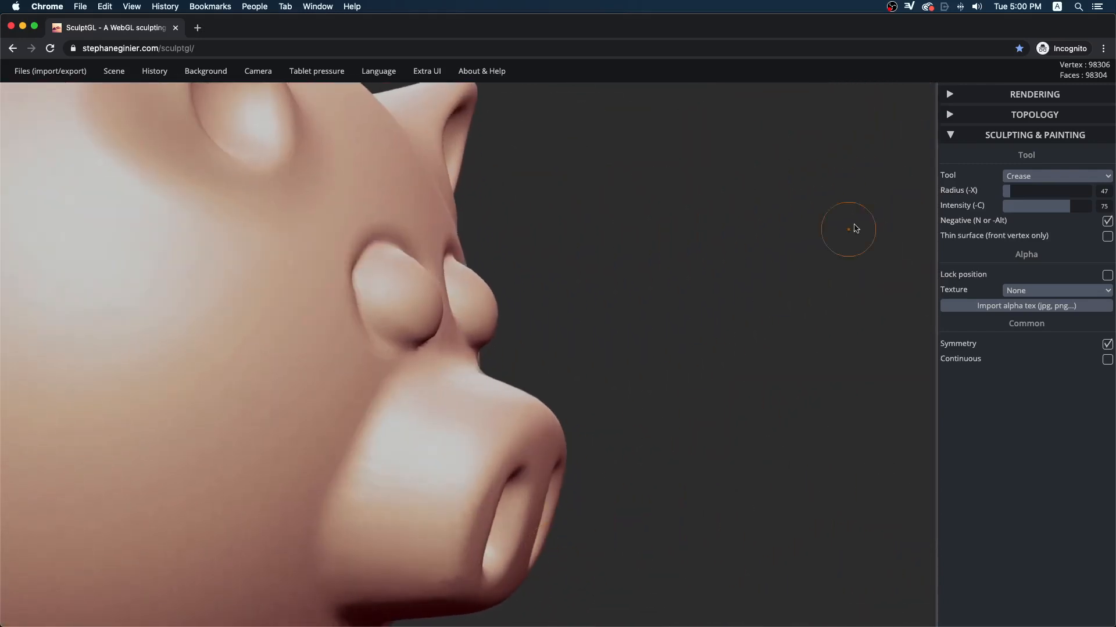
left_click(1057, 175)
left_click(1040, 207)
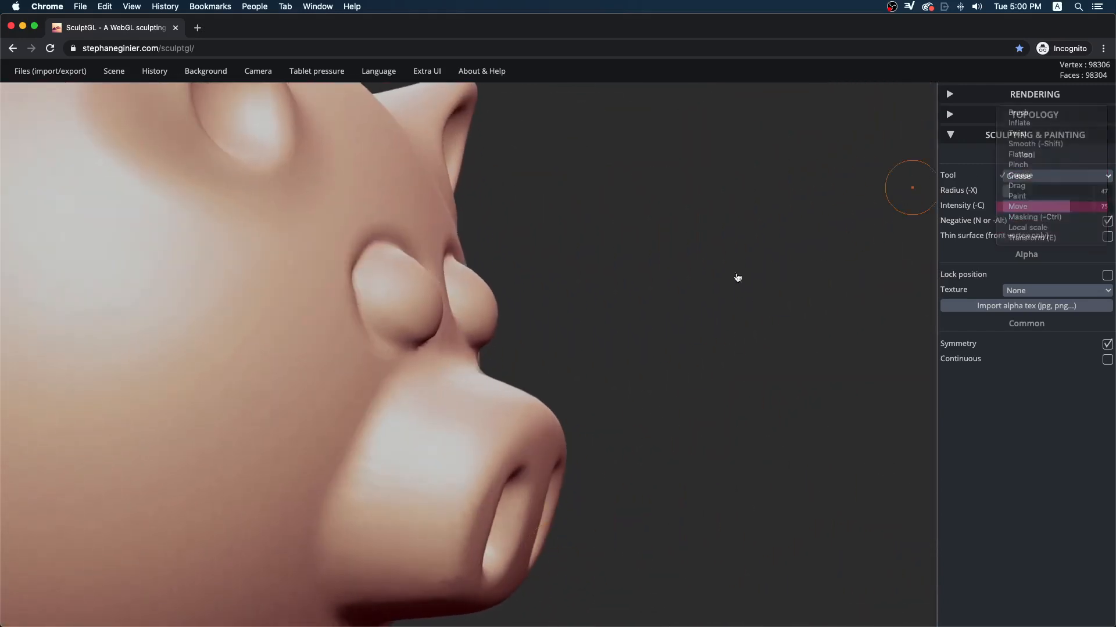
left_click_drag(418, 282, 409, 265)
mouse_move(686, 296)
left_mouse_down()
mouse_move(448, 316)
mouse_move(616, 314)
left_mouse_up()
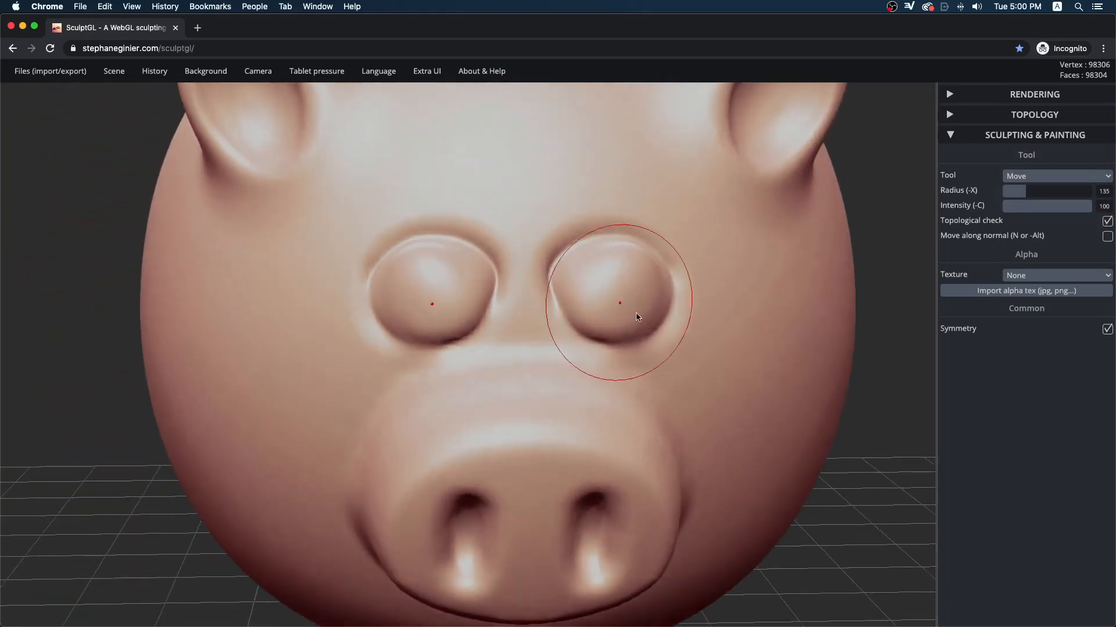
key("ctrl")
left_click_drag(730, 319, 350, 343)
scroll(350, 340, "down", 10, "ctrl")
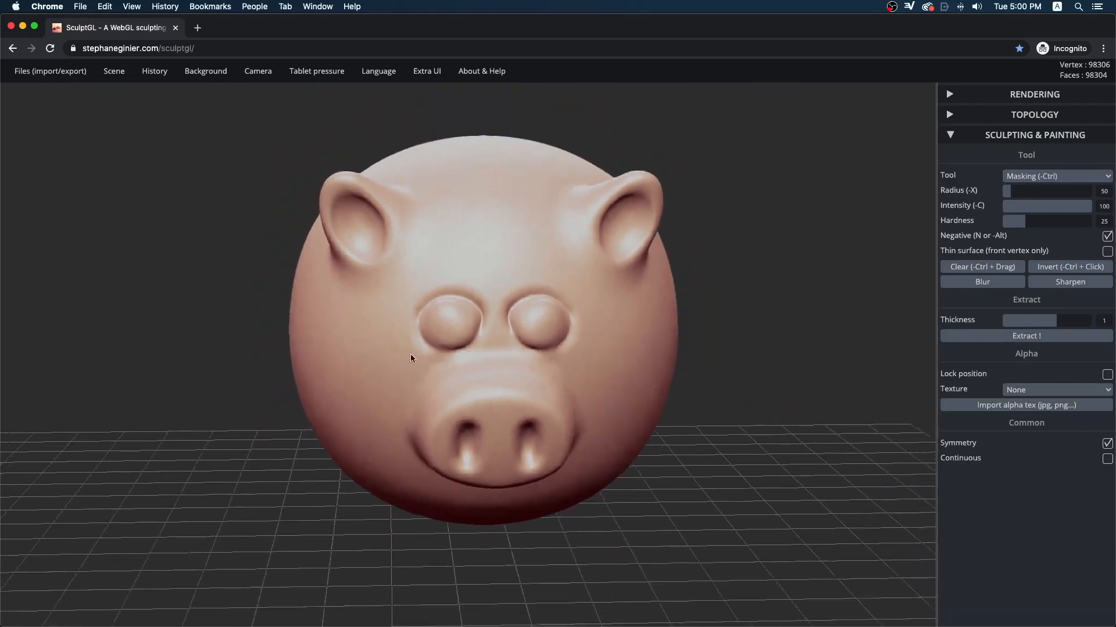
Mask two symmetrical round patches on the front underside of the body at radius 50 and invert the mask.
left_click_drag(697, 360, 677, 246)
left_click(1070, 178)
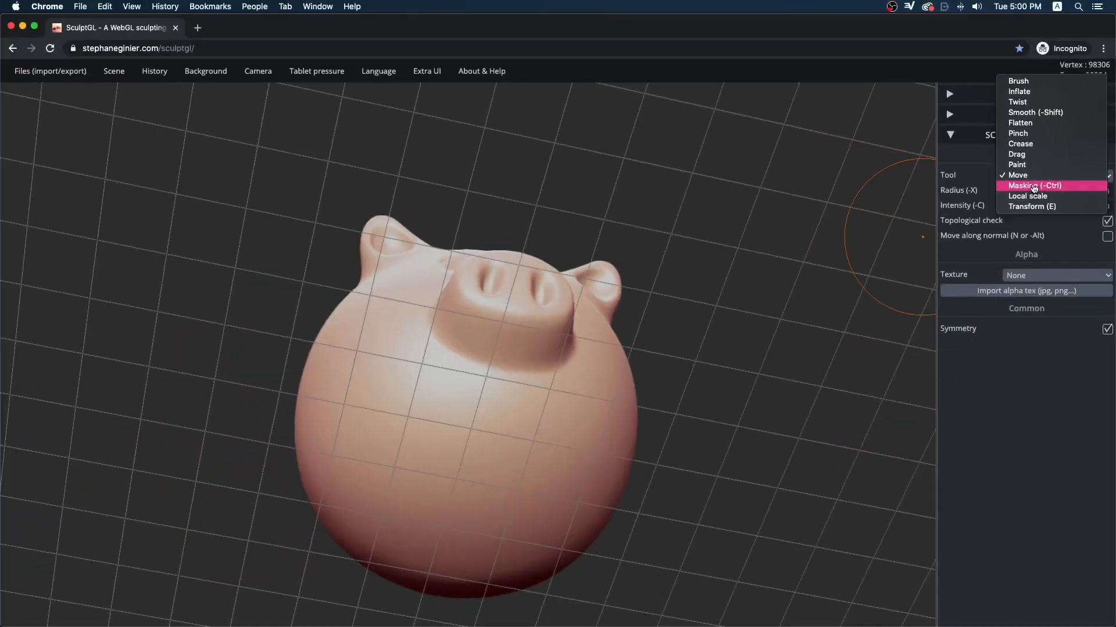
left_click(1033, 187)
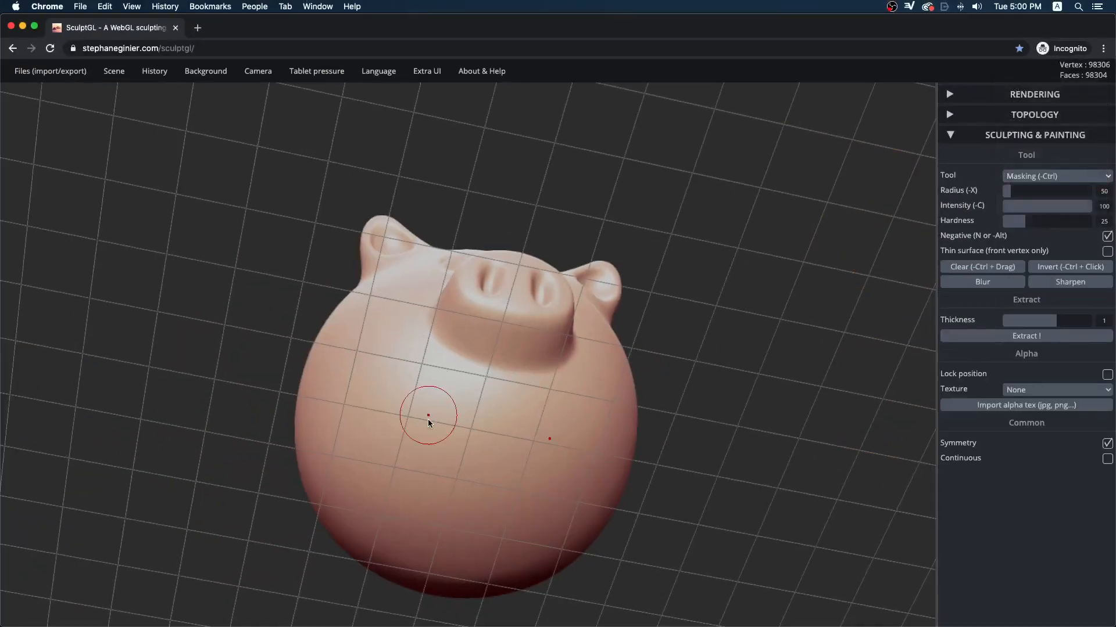
left_click_drag(450, 418, 438, 426)
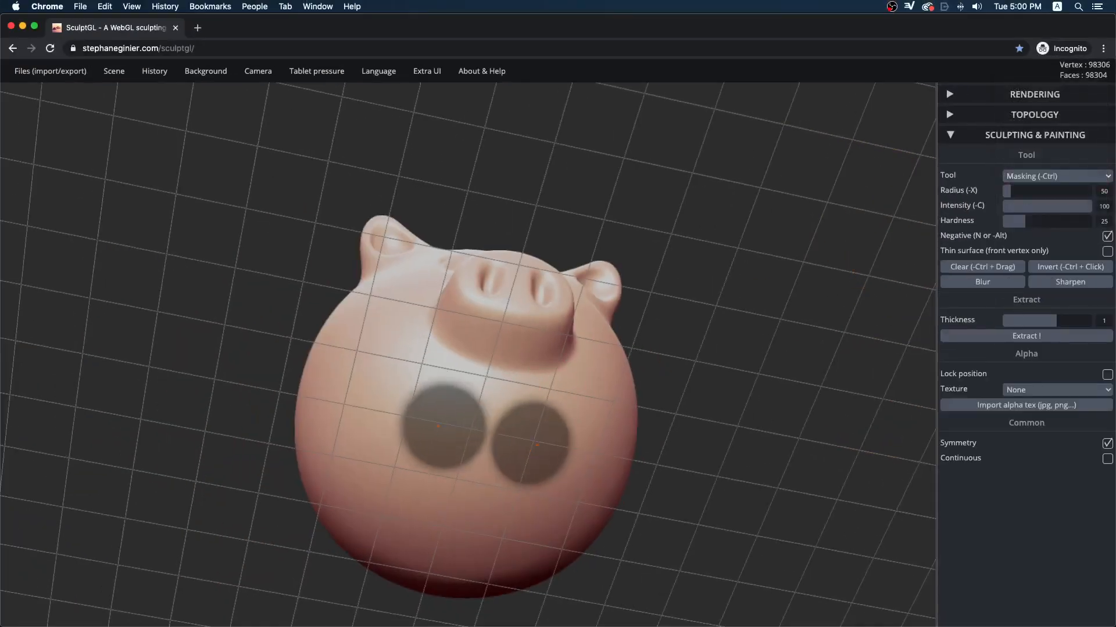
mouse_move(779, 401)
left_mouse_down()
mouse_move(643, 515)
mouse_move(762, 540)
mouse_move(792, 476)
mouse_move(748, 437)
mouse_move(709, 433)
left_mouse_up()
left_click(400, 429)
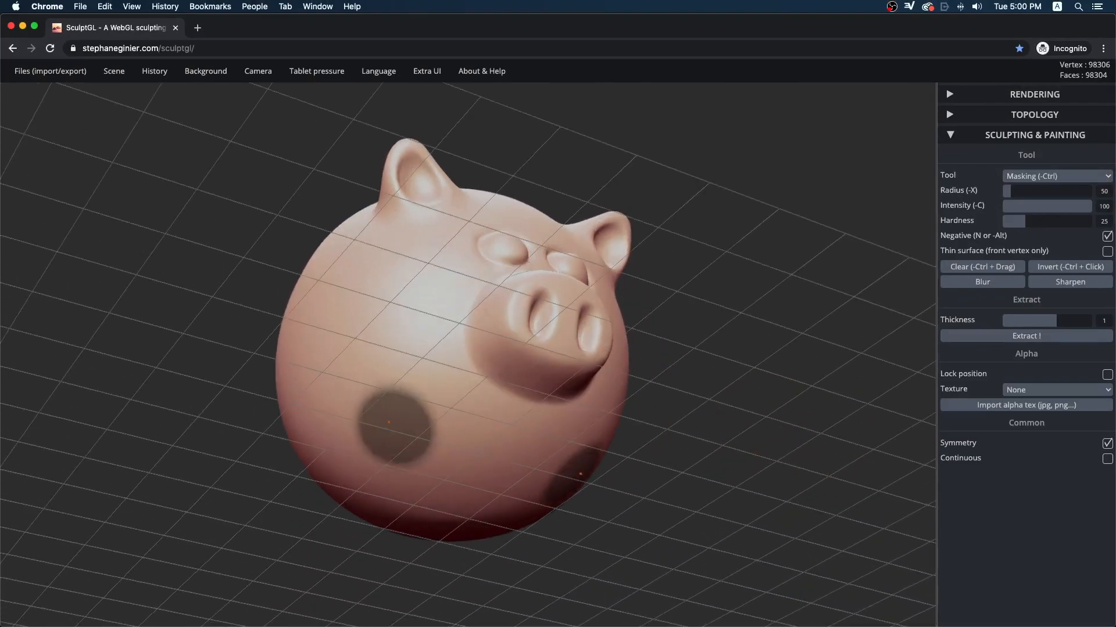
mouse_move(628, 418)
left_mouse_down()
mouse_move(782, 391)
mouse_move(666, 383)
mouse_move(568, 456)
mouse_move(399, 406)
mouse_move(531, 542)
mouse_move(368, 535)
mouse_move(418, 517)
left_mouse_up()
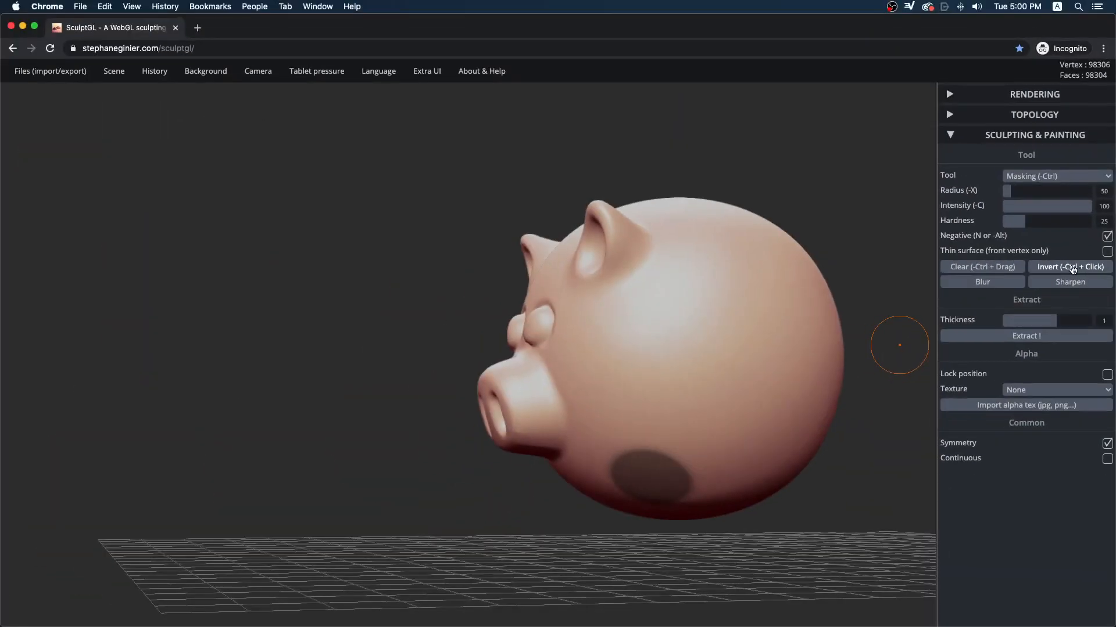
left_click(1071, 268)
Extrude the two unmasked patches downward into front legs with the Transform tool and shift them forward.
left_click(1053, 176)
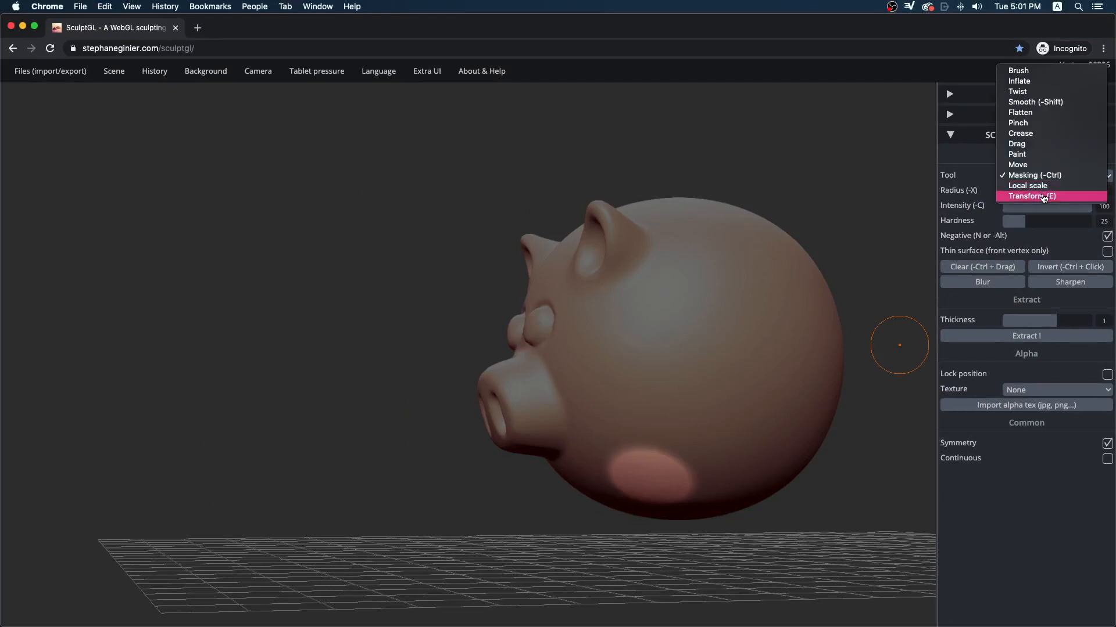
left_click(1044, 197)
left_click_drag(856, 444, 863, 476)
left_click_drag(682, 303, 682, 326)
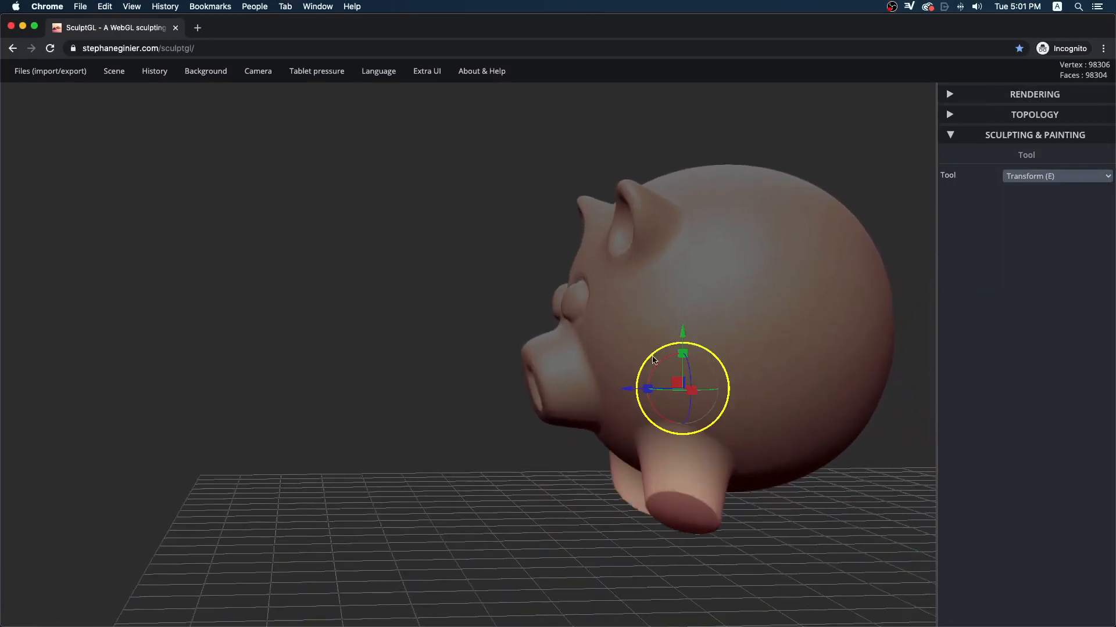
left_click_drag(628, 394, 605, 392)
left_click_drag(660, 342, 658, 335)
left_click_drag(610, 382, 606, 381)
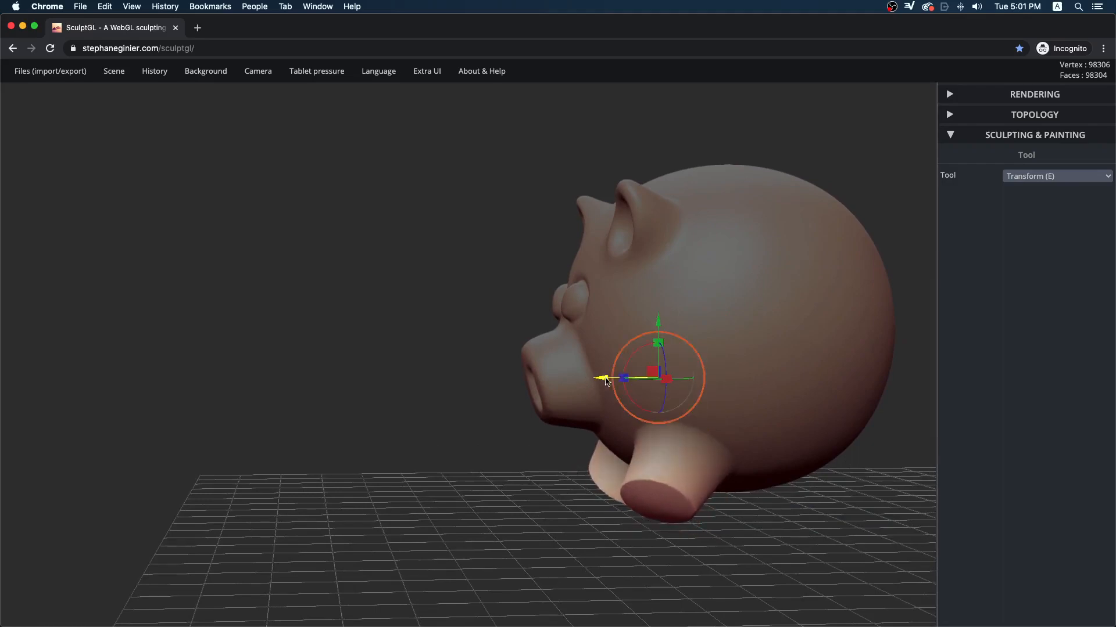
Fine-tune the front legs' sideways position and front-to-back scale with the Transform tool.
left_click_drag(635, 585, 835, 553)
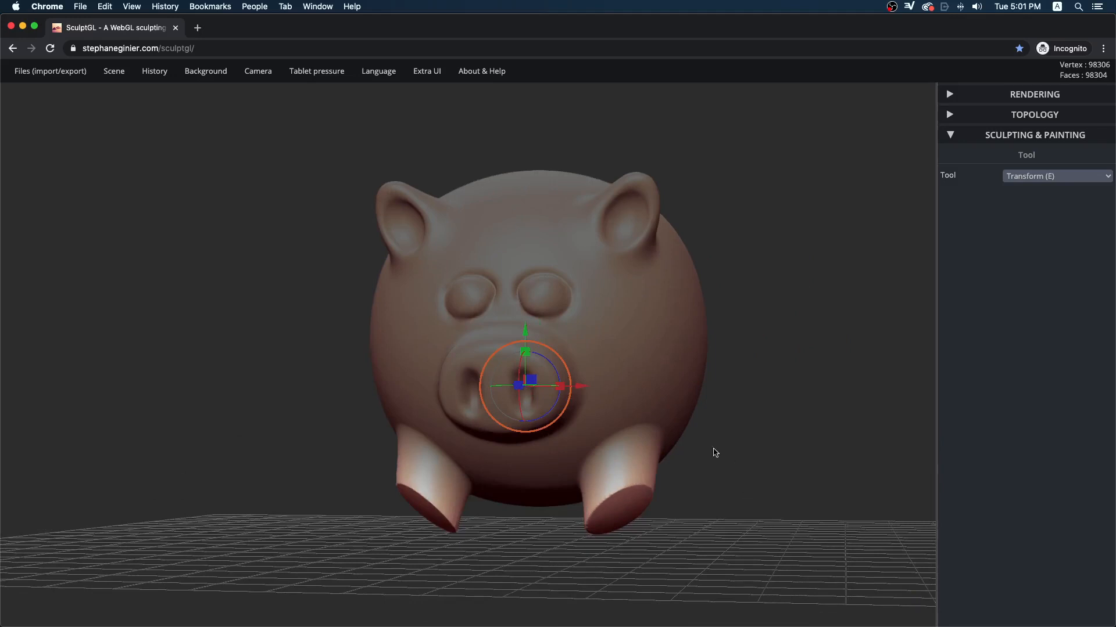
left_click_drag(587, 384, 570, 386)
key("ctrl")
left_click_drag(789, 427, 814, 458)
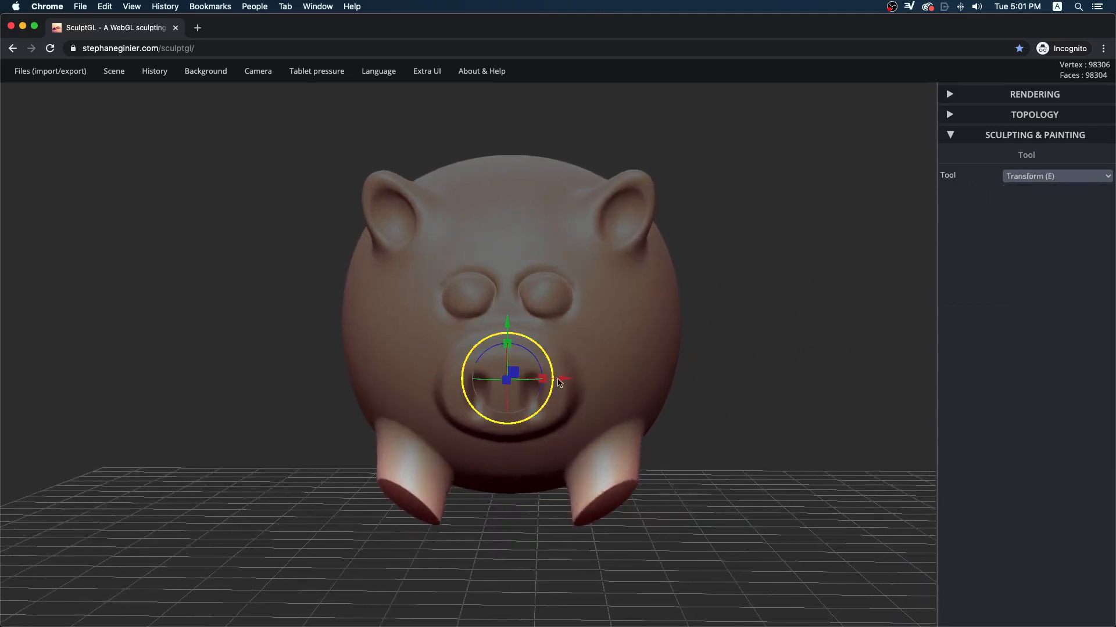
left_click_drag(510, 384, 511, 378)
key("ctrl")
left_click_drag(782, 412, 705, 442)
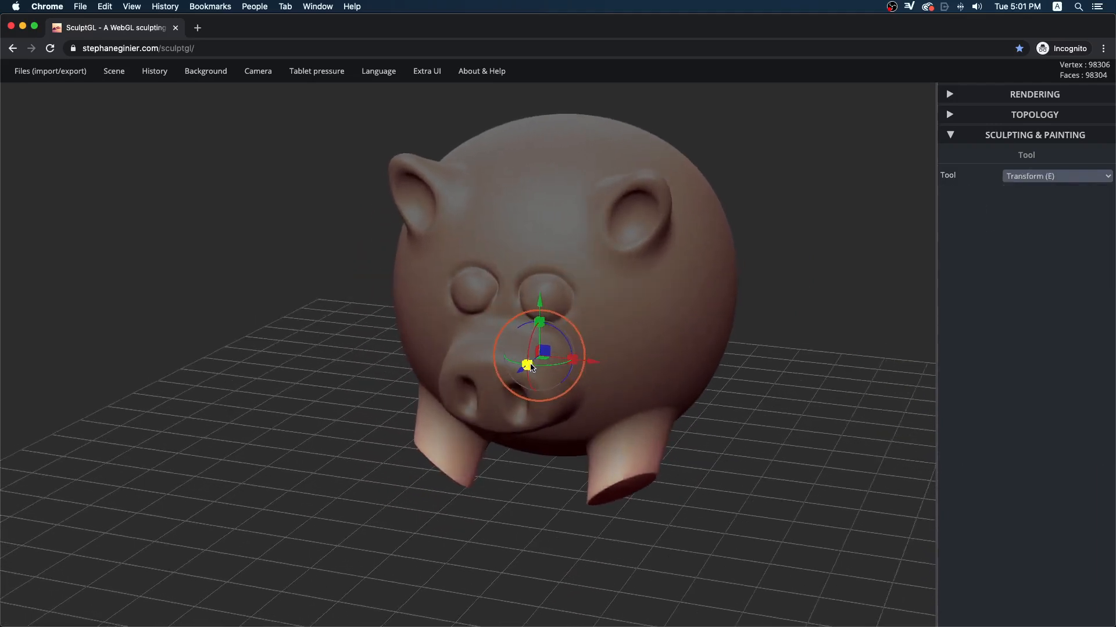
left_click_drag(530, 368, 529, 358)
mouse_move(726, 469)
left_mouse_down()
mouse_move(779, 438)
mouse_move(800, 450)
mouse_move(765, 424)
mouse_move(653, 391)
mouse_move(786, 505)
mouse_move(744, 459)
mouse_move(733, 462)
left_mouse_up()
key("shift")
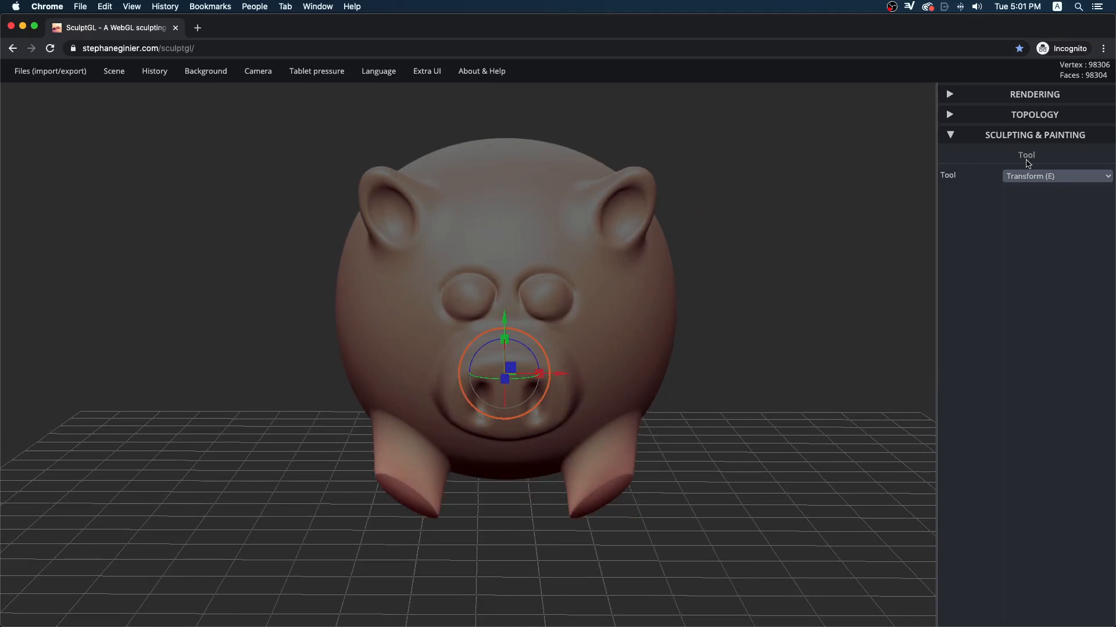
Reshape the ends of the front legs into rounded feet with the Move tool at radius 135 and intensity 100.
left_click(1030, 176)
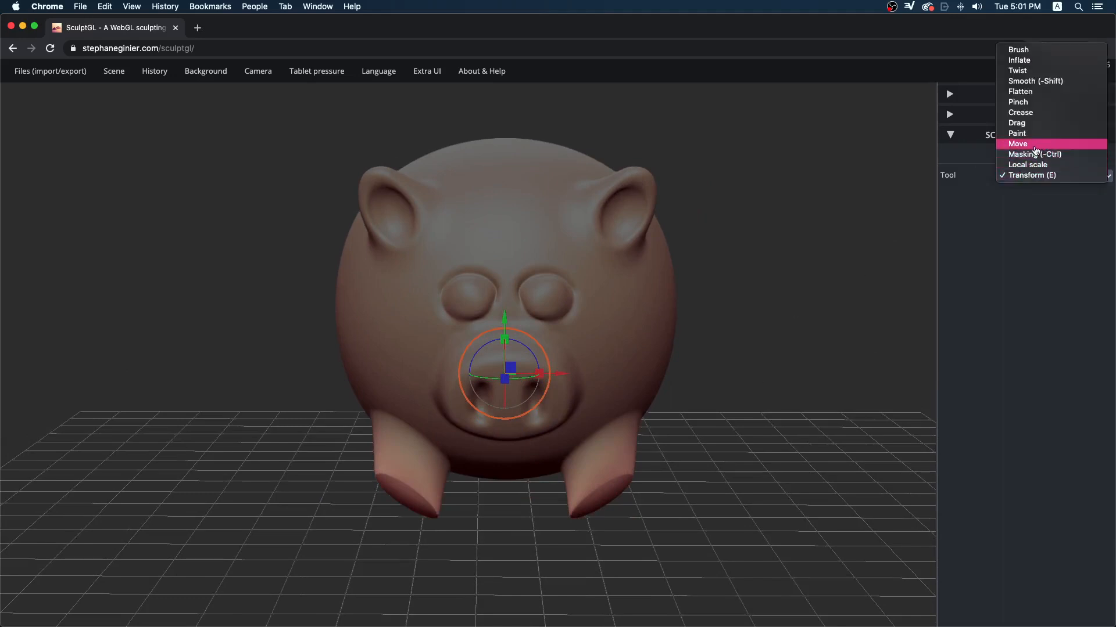
left_click(1037, 145)
mouse_move(623, 480)
left_mouse_down()
mouse_move(672, 481)
mouse_move(672, 456)
left_mouse_up()
key("ctrl+z")
left_click_drag(631, 510, 640, 517)
left_click_drag(738, 450, 619, 486)
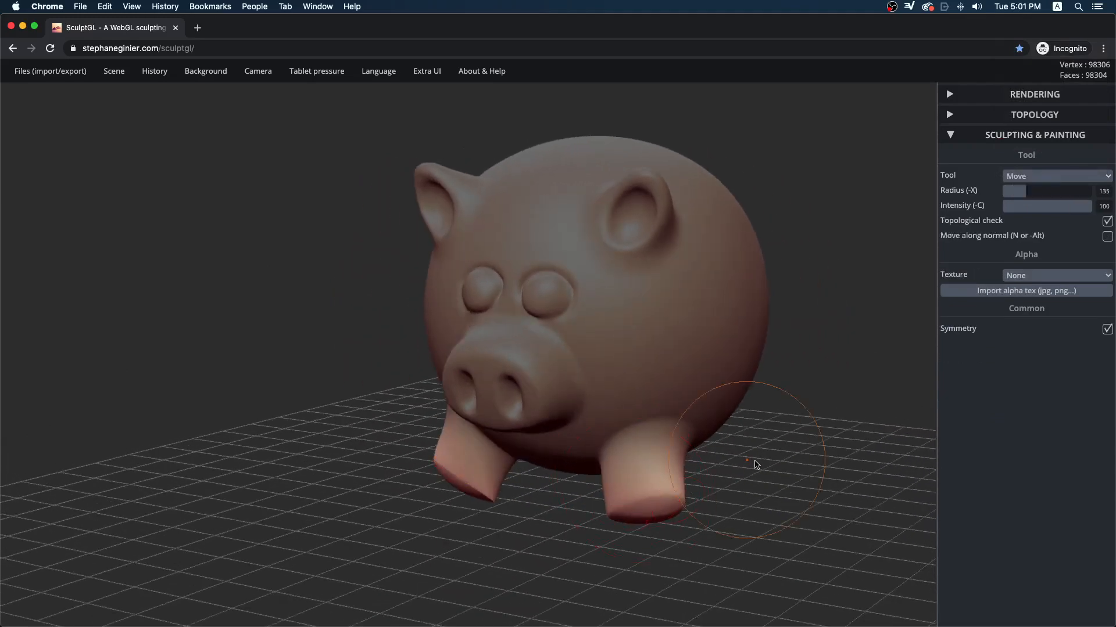
left_click_drag(755, 463, 678, 441)
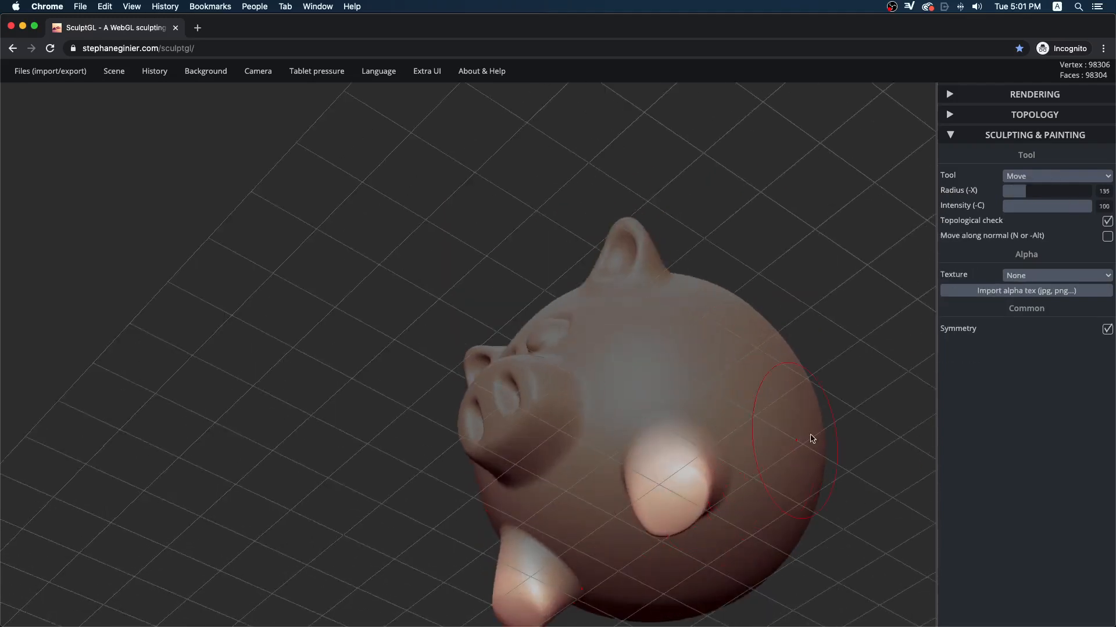
mouse_move(810, 436)
left_mouse_down()
mouse_move(876, 465)
mouse_move(883, 486)
mouse_move(856, 416)
left_mouse_up()
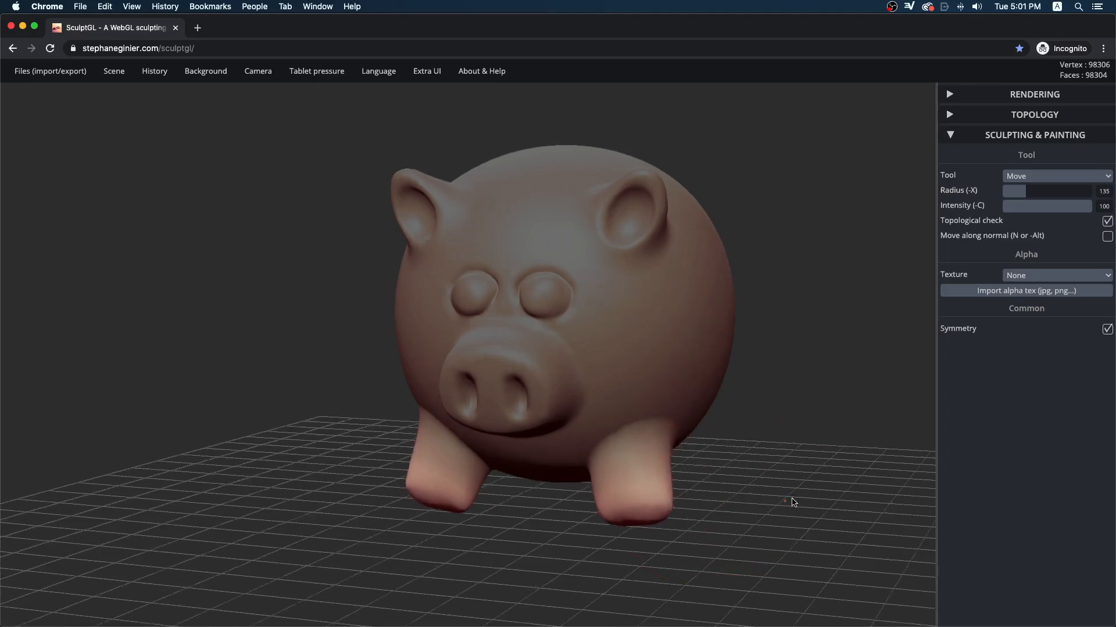
Clear the existing mask and mask two symmetrical round patches on the rear underside for the hind legs at radius 50.
left_click_drag(792, 503, 620, 518)
left_click_drag(829, 451, 836, 360)
left_click(1057, 176)
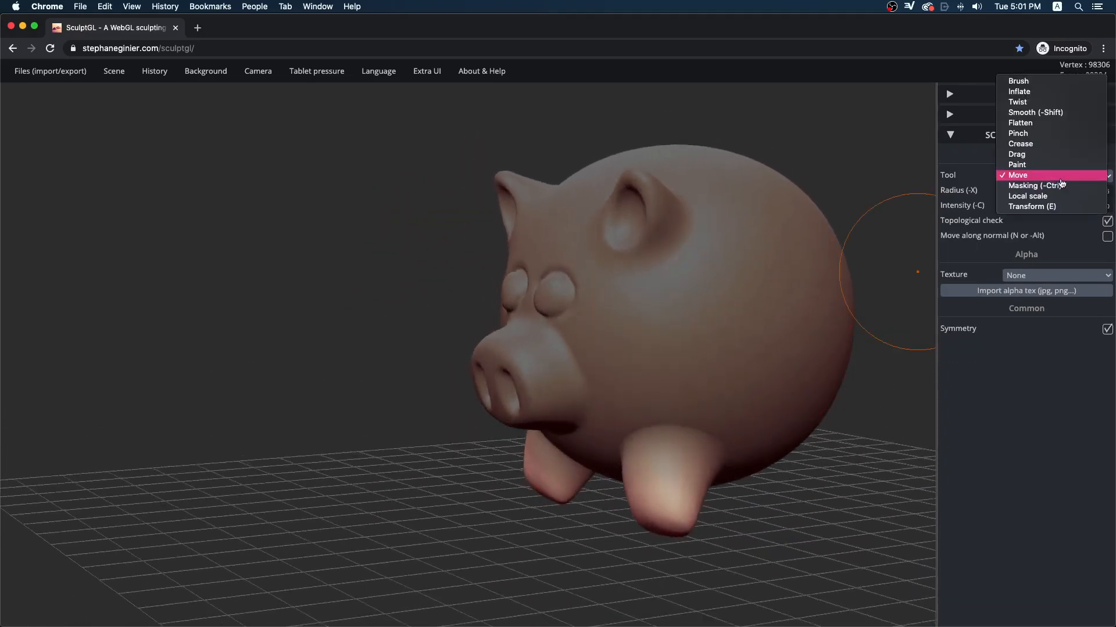
left_click(1034, 186)
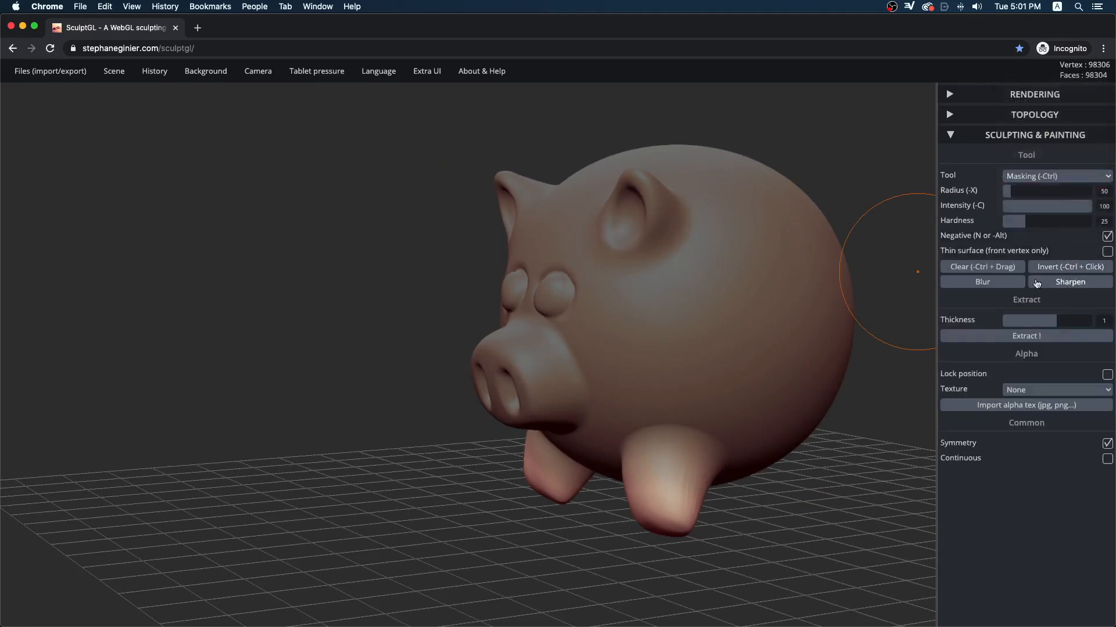
left_click(1001, 268)
mouse_move(846, 485)
left_mouse_down()
mouse_move(755, 396)
mouse_move(829, 520)
mouse_move(784, 410)
mouse_move(835, 416)
mouse_move(761, 386)
mouse_move(797, 388)
mouse_move(779, 372)
mouse_move(812, 394)
mouse_move(500, 398)
mouse_move(577, 404)
mouse_move(500, 379)
mouse_move(545, 435)
mouse_move(639, 477)
mouse_move(690, 516)
mouse_move(747, 495)
mouse_move(728, 443)
mouse_move(779, 406)
mouse_move(683, 394)
left_mouse_up()
left_click(546, 426)
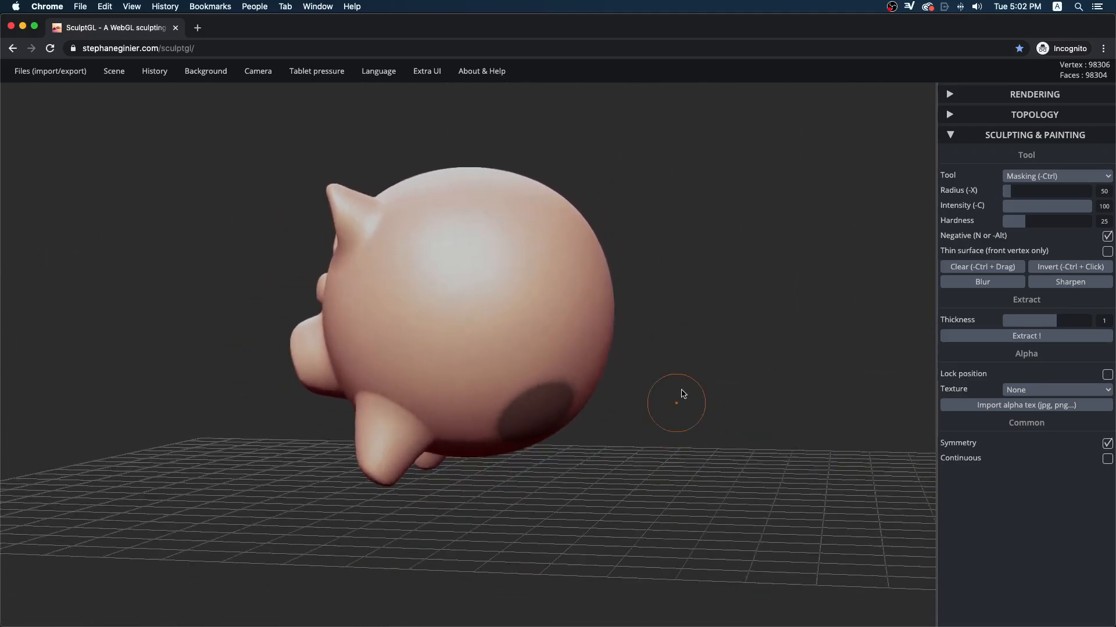
Invert the mask so that only the two rear underside patches remain editable.
left_click(1058, 268)
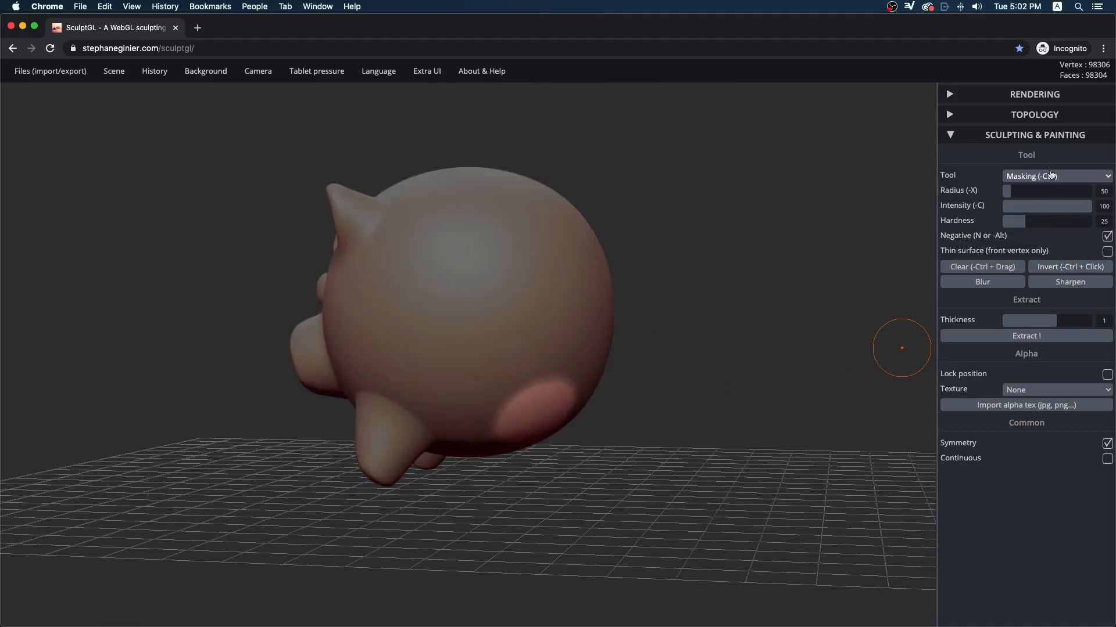
Try to pull the two unmasked patches out into hind legs with the Move tool, and undo it.
left_click(1049, 176)
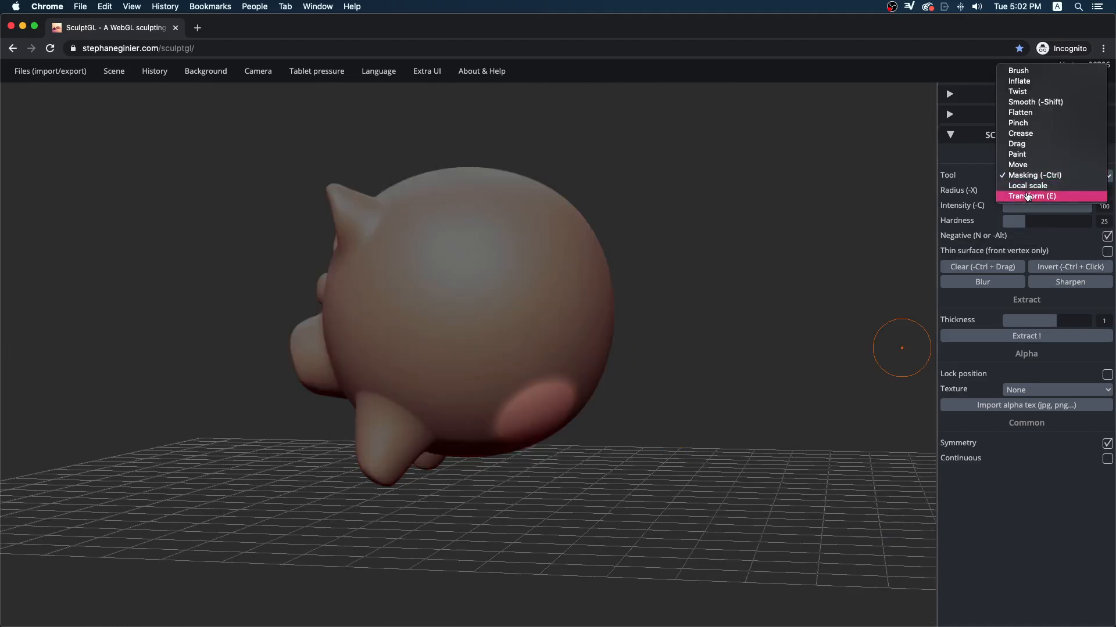
left_click(1028, 165)
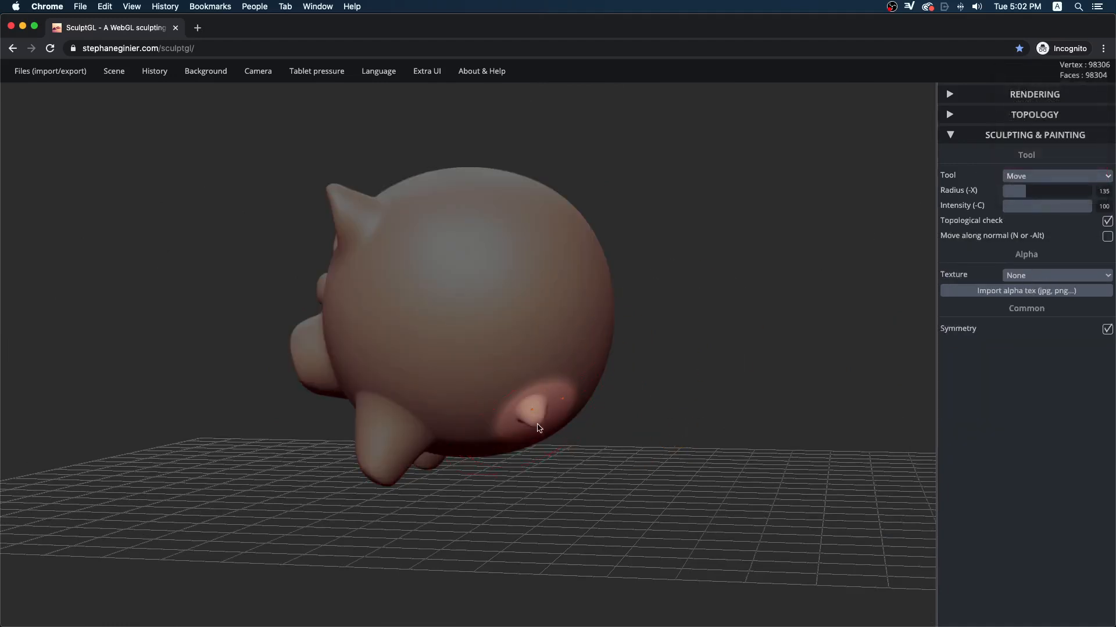
left_click_drag(552, 425, 581, 474)
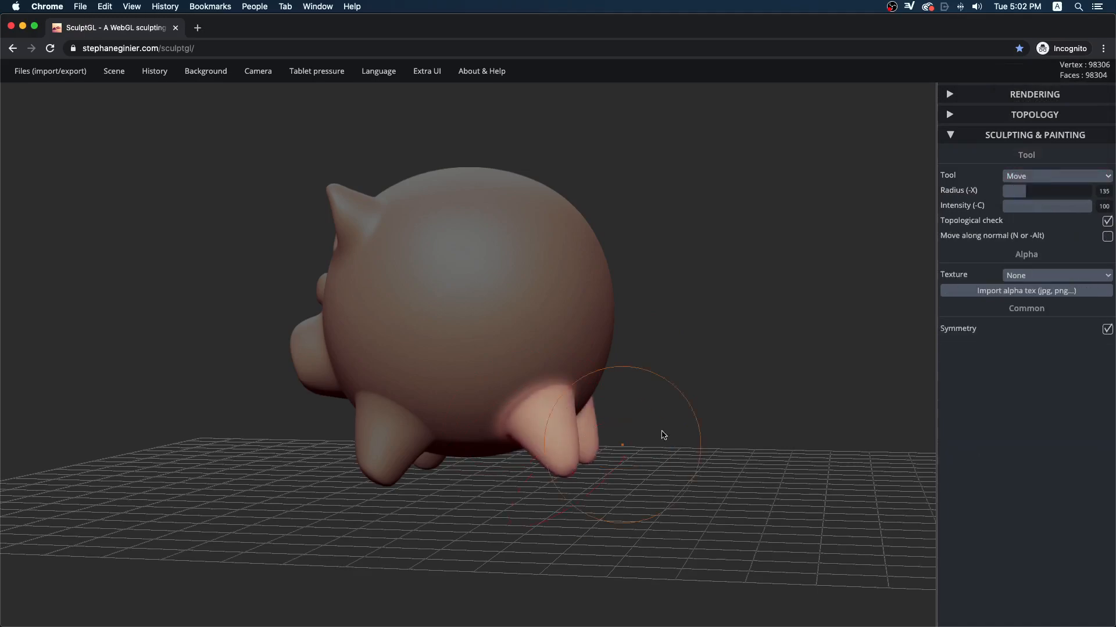
left_click_drag(683, 417, 637, 415)
key("ctrl")
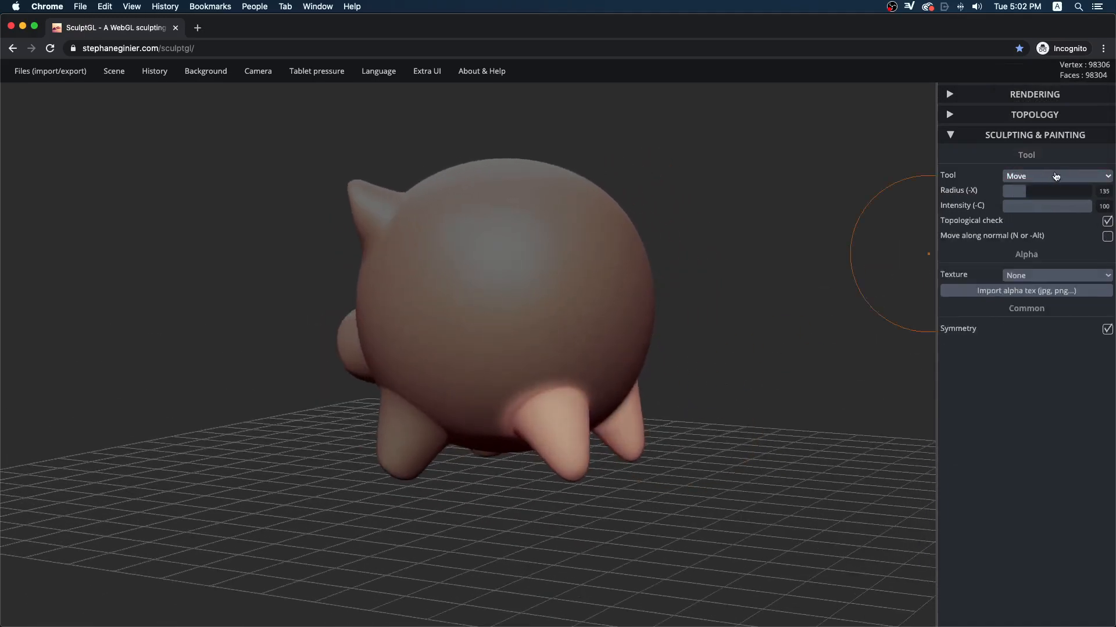
key("ctrl+z")
Extrude the two unmasked rear patches downward into hind legs with the Transform tool and shift them backward.
left_click(1056, 176)
left_click(1030, 207)
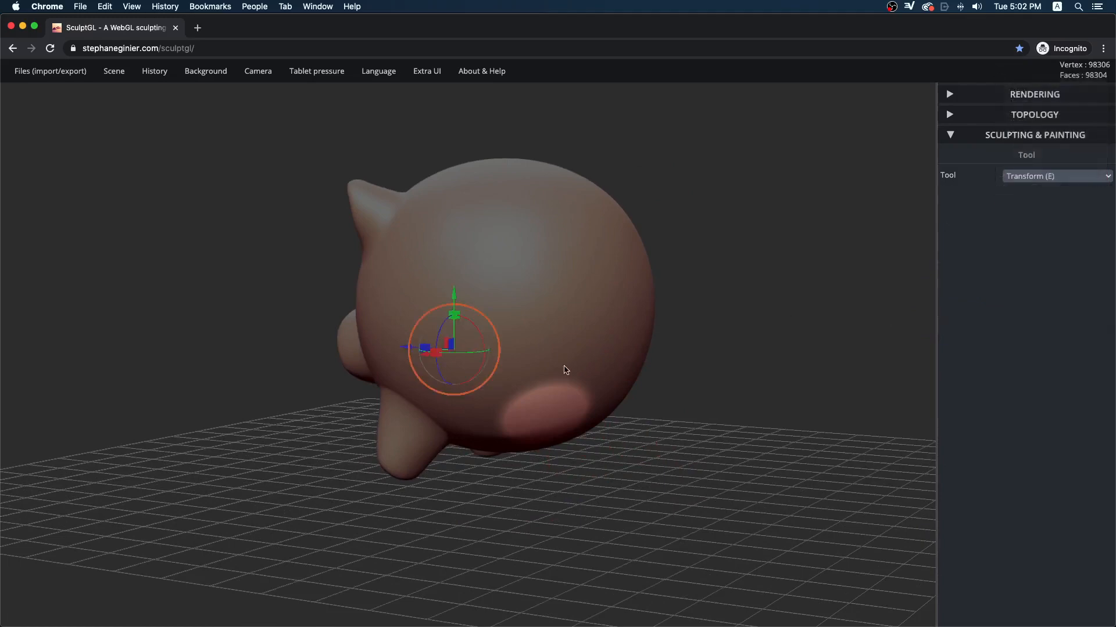
left_click_drag(453, 293, 463, 353)
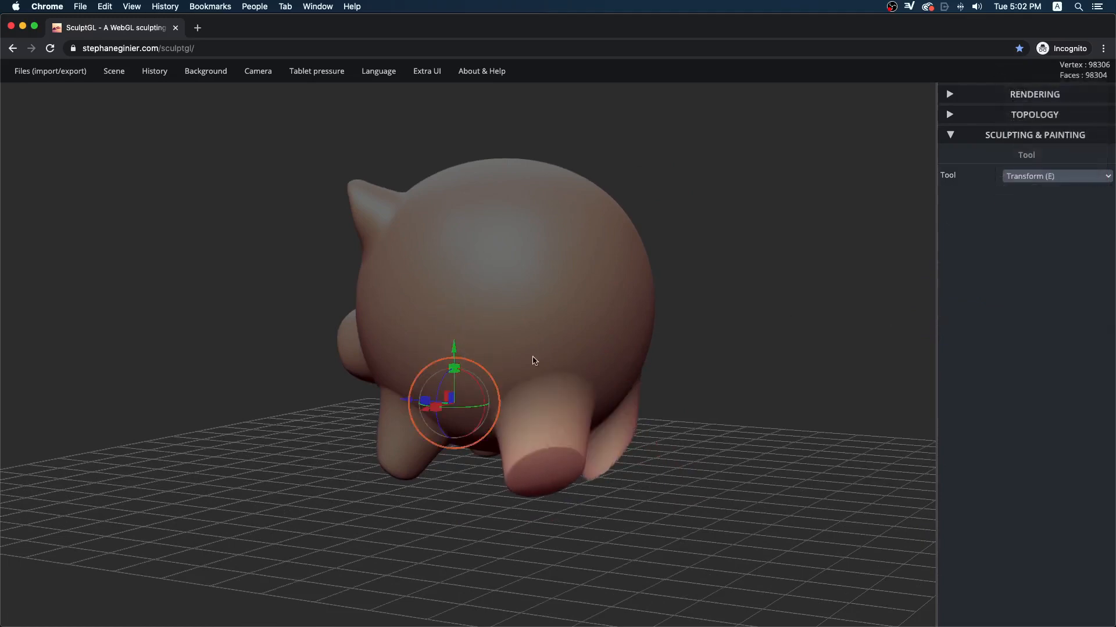
left_click_drag(732, 386, 740, 426)
left_click_drag(398, 348, 415, 348)
left_click_drag(758, 417, 581, 374)
Reshape the ends of the hind legs into feet with the Move tool at radius 135 and intensity 100, smoothing their rims.
left_click(1058, 177)
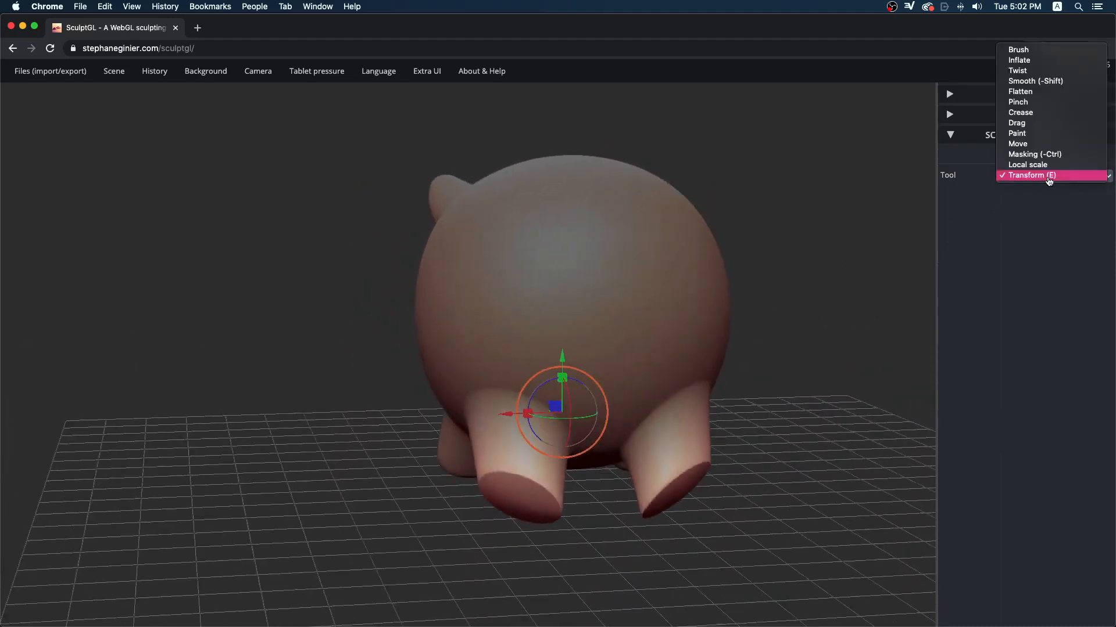
left_click(1044, 150)
mouse_move(698, 476)
left_mouse_down()
mouse_move(712, 485)
mouse_move(717, 381)
mouse_move(647, 484)
mouse_move(692, 538)
mouse_move(508, 456)
mouse_move(345, 481)
mouse_move(353, 510)
left_mouse_up()
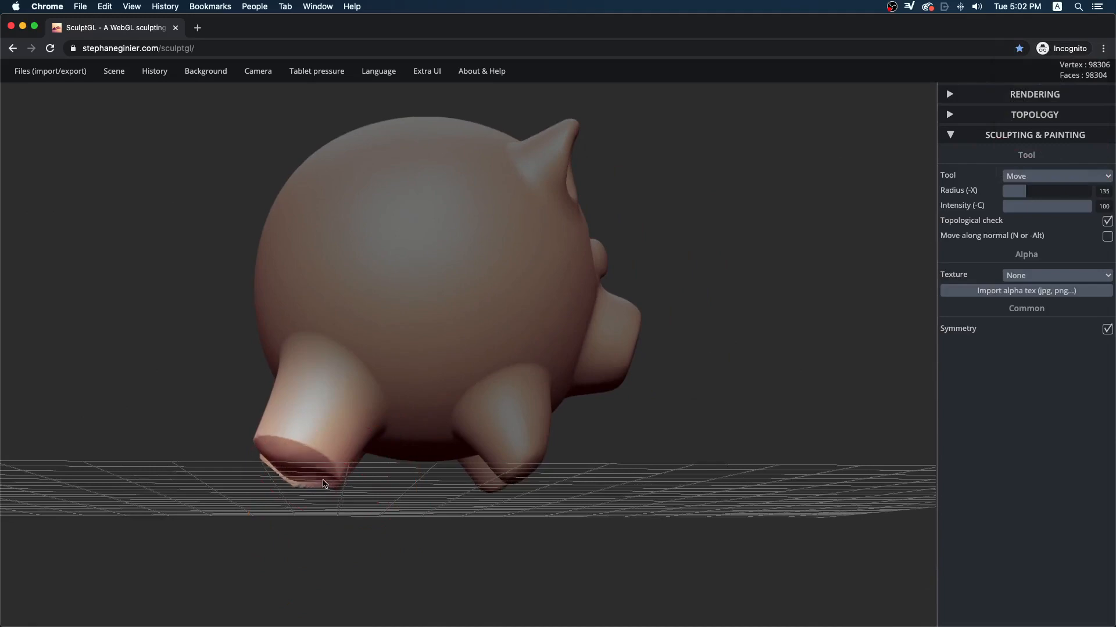
key("shift")
left_click_drag(316, 440, 280, 442, "shift")
left_click_drag(239, 537, 645, 575)
left_click_drag(504, 471, 496, 486, "shift")
left_click_drag(543, 514, 540, 513)
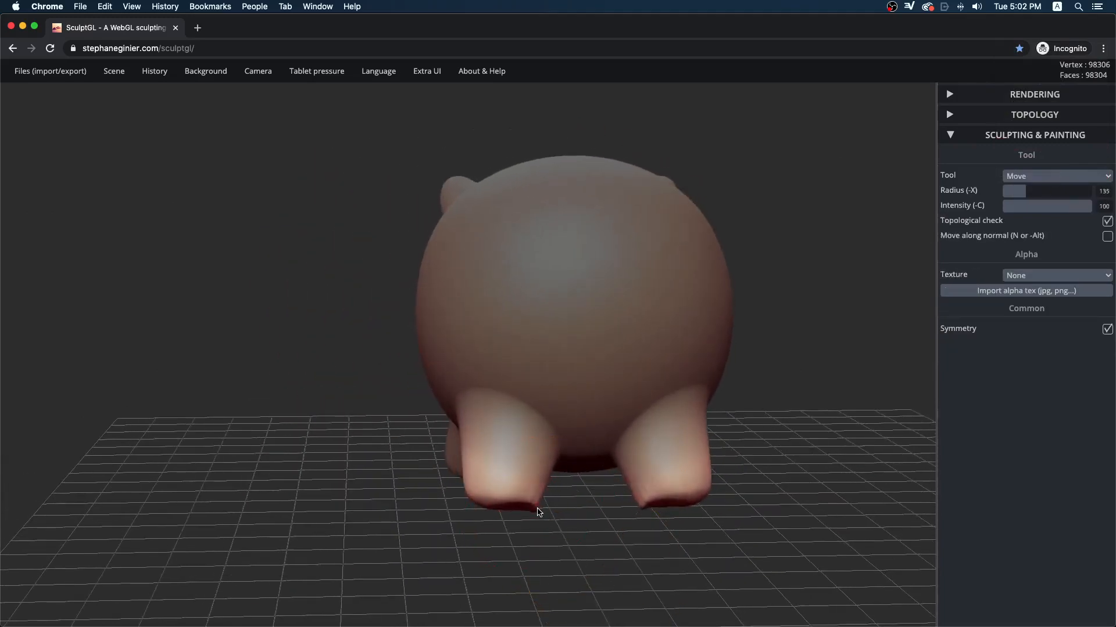
Smooth the soles and back edges of the hind feet at radius 50 and intensity 75.
key("shift")
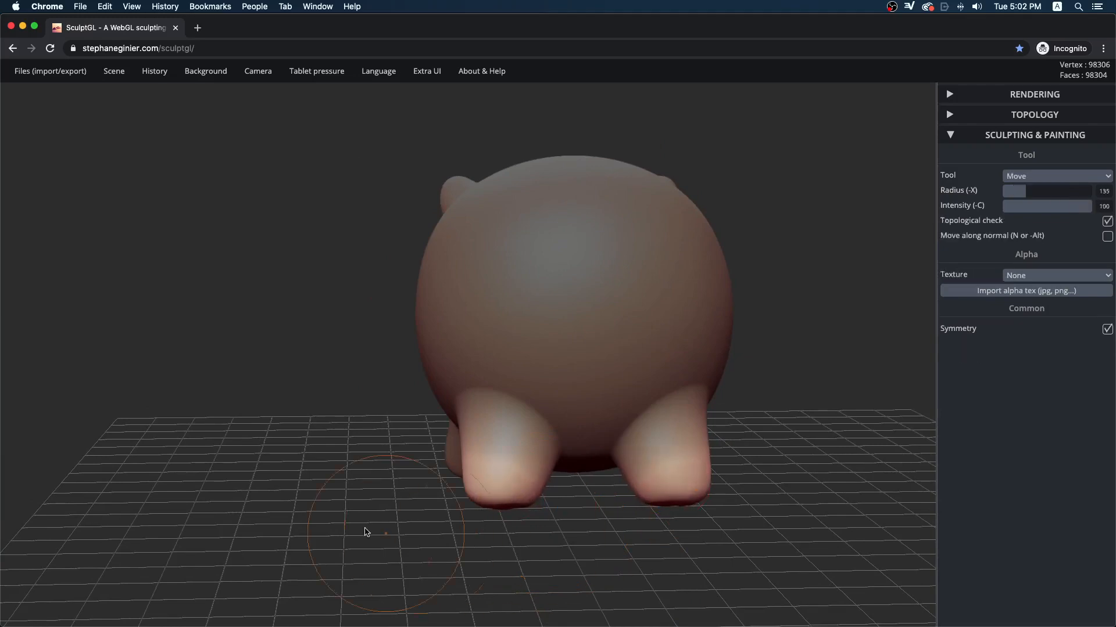
left_click_drag(366, 527, 556, 424)
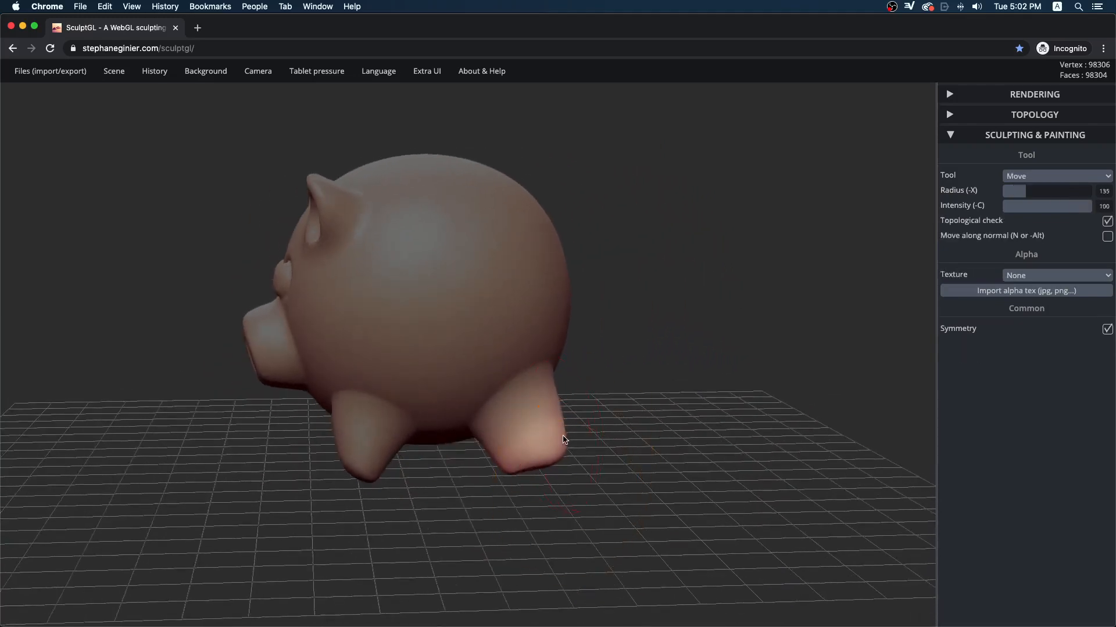
key("shift")
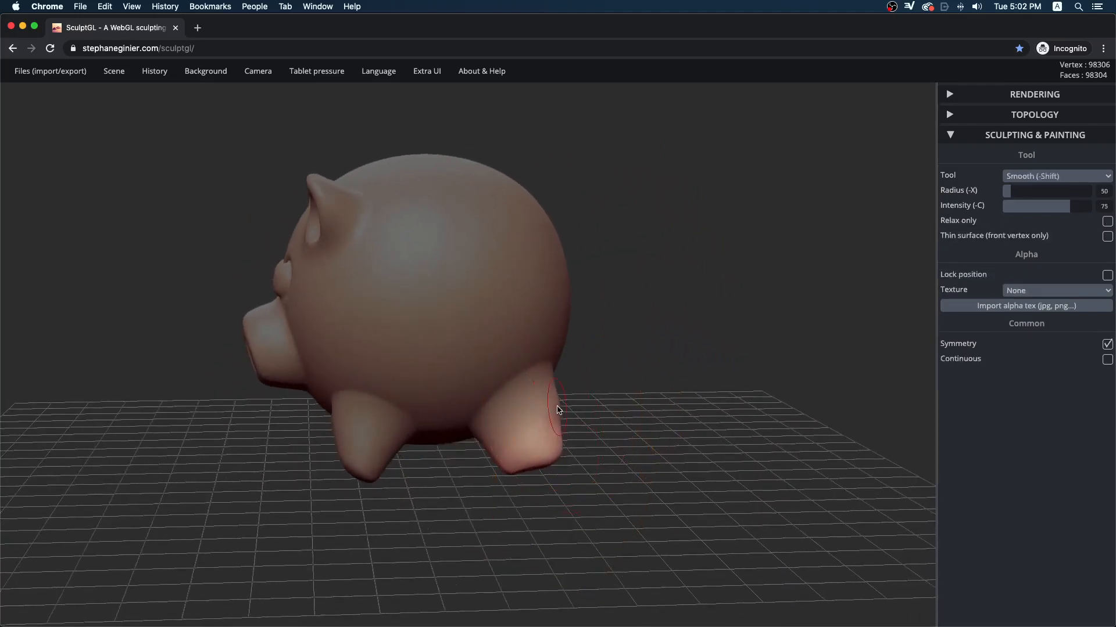
mouse_move(549, 414)
left_mouse_down("shift")
mouse_move(555, 447)
mouse_move(552, 424)
mouse_move(353, 423)
mouse_move(631, 431)
mouse_move(616, 401)
mouse_move(772, 411)
mouse_move(623, 435)
mouse_move(570, 432)
mouse_move(650, 391)
mouse_move(632, 319)
mouse_move(387, 545)
left_mouse_up("shift")
key("shift")
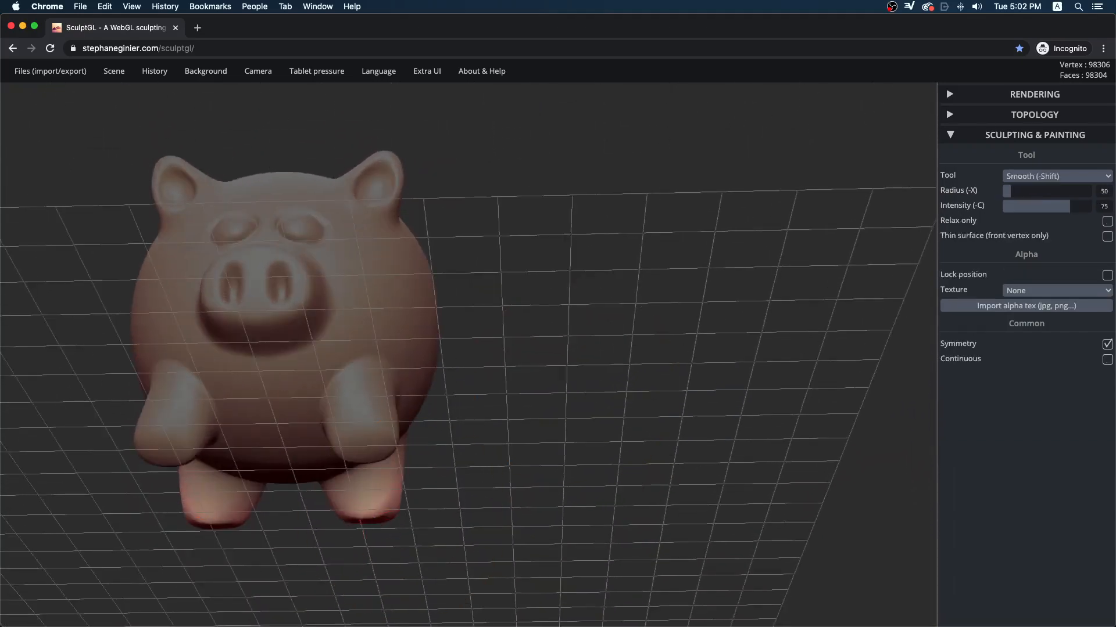
left_click_drag(523, 401, 558, 453)
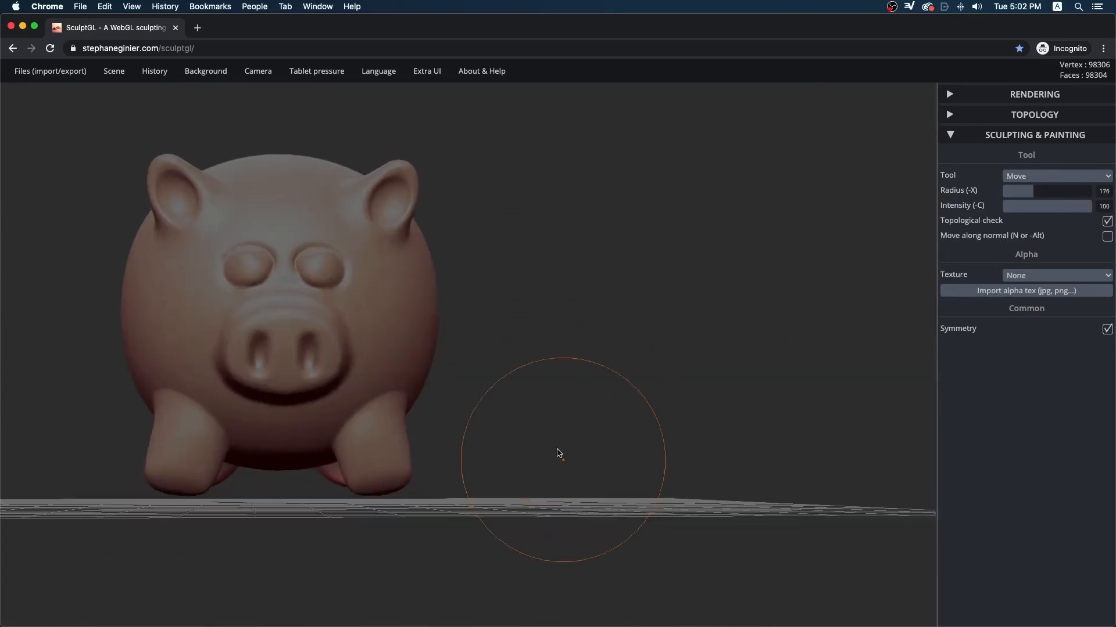
Clear the mask from the whole pig with the Masking tool.
left_click(1058, 176)
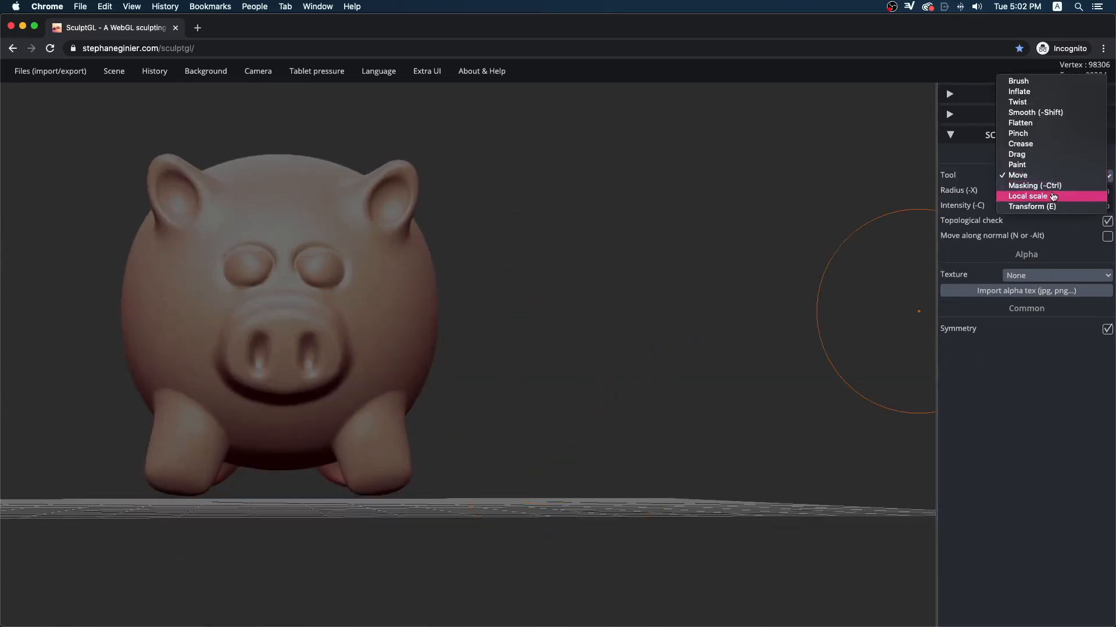
left_click(1011, 186)
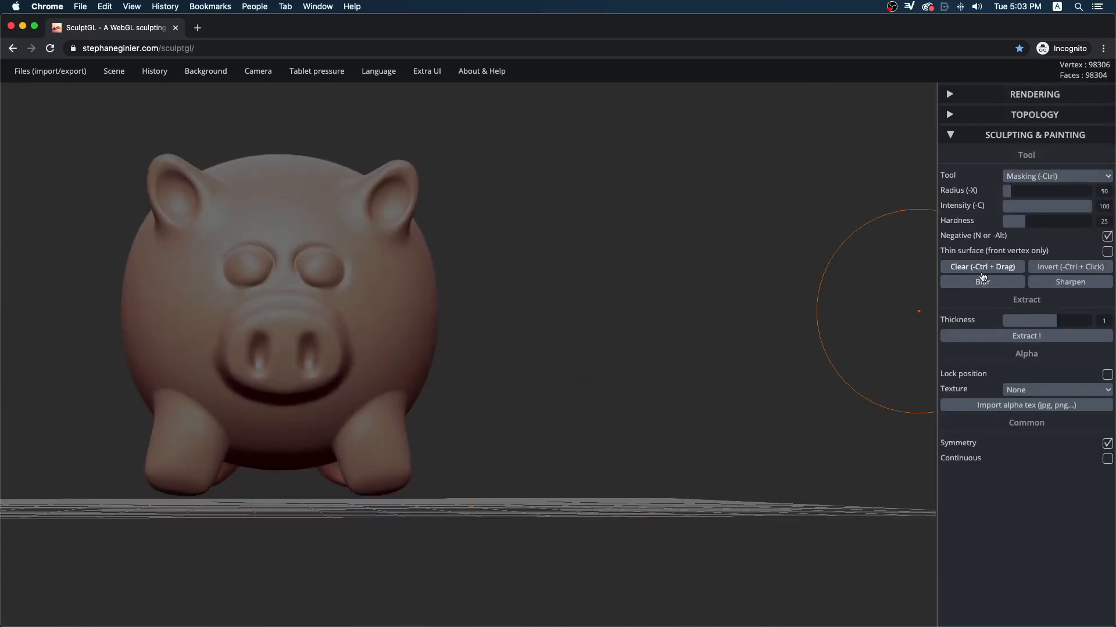
left_click(986, 268)
mouse_move(617, 335)
left_mouse_down()
mouse_move(423, 374)
mouse_move(180, 384)
mouse_move(184, 365)
mouse_move(144, 366)
mouse_move(616, 347)
left_mouse_up()
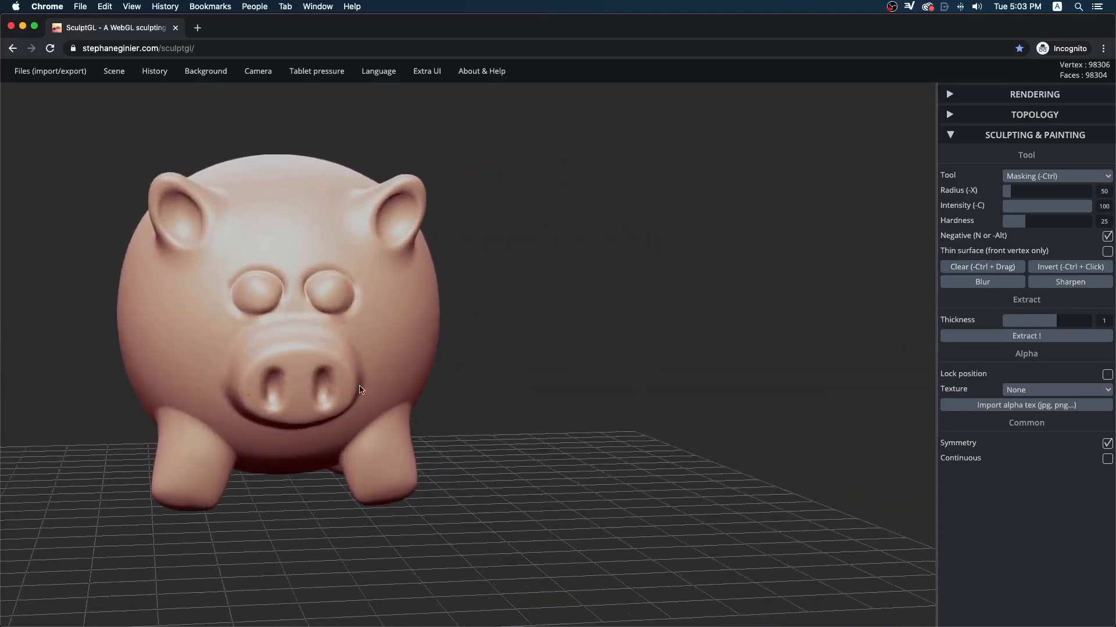
Try masking small symmetrical patches on the tips of the front feet, and undo it.
key("n")
scroll(639, 361, "up", 5)
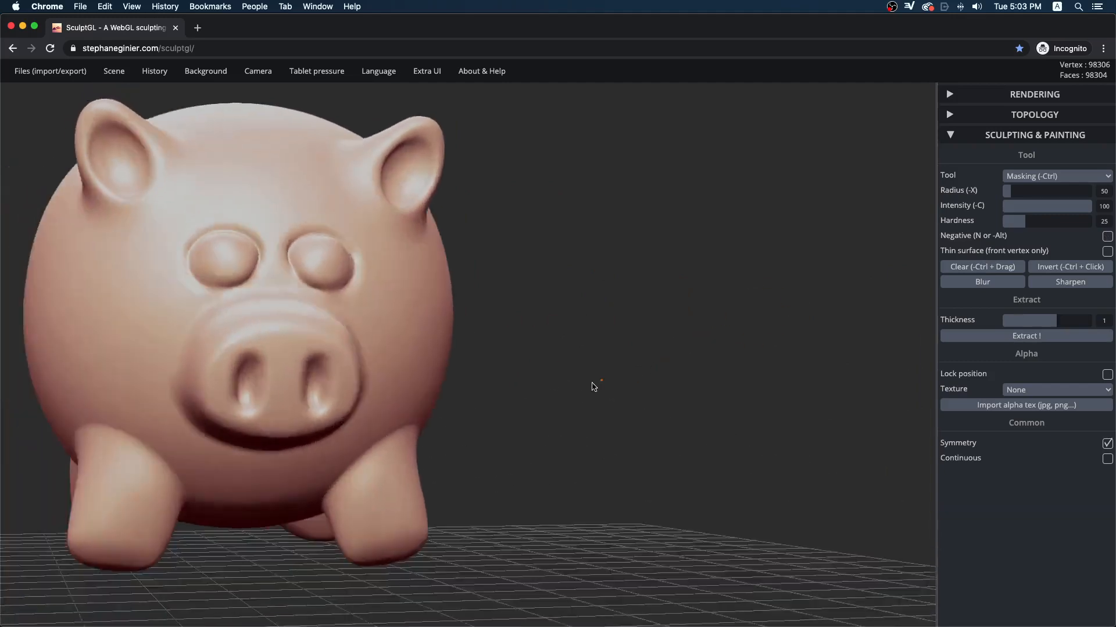
key("n")
scroll(593, 387, "up", 8)
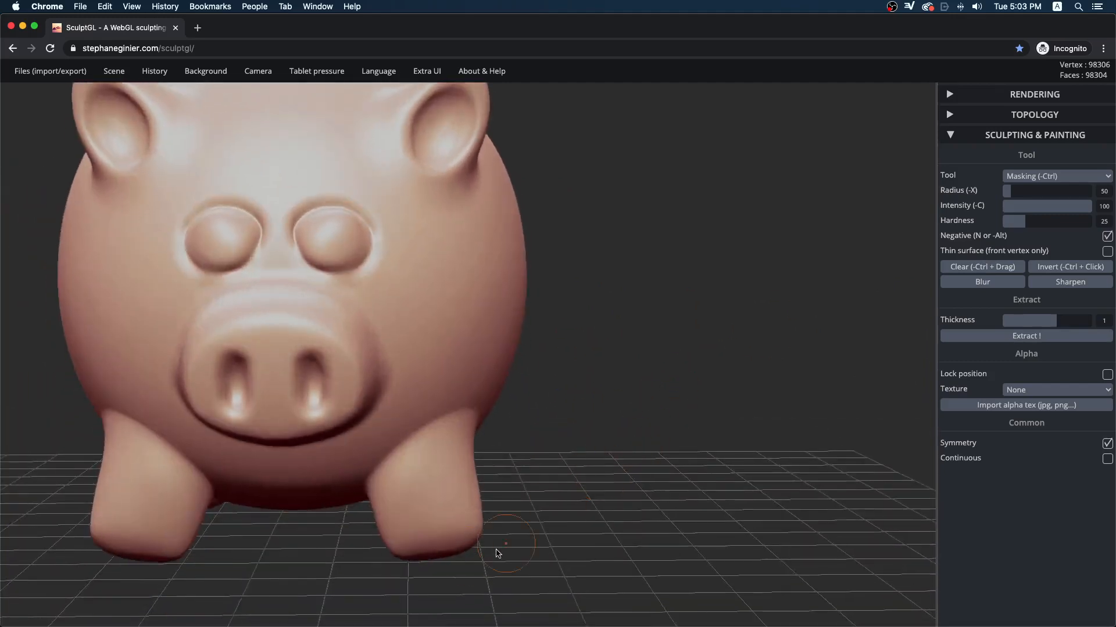
left_click_drag(420, 530, 442, 529)
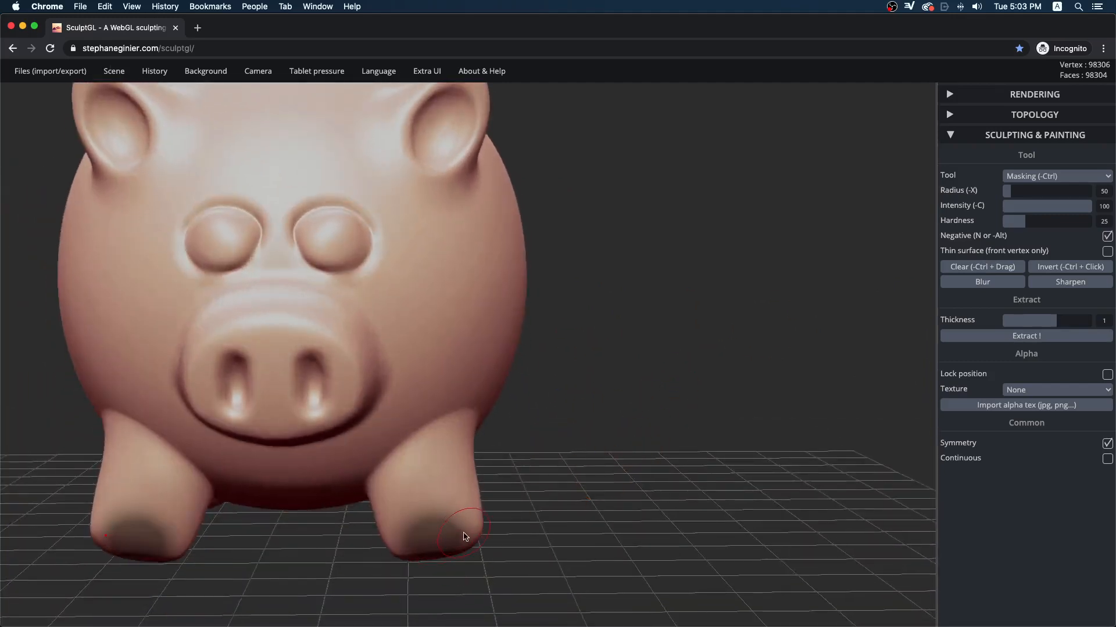
key("ctrl+z")
Carve a hoof cleft into the front and underside of both front feet with the Crease tool at radius 47 and intensity 75.
left_click(1034, 181)
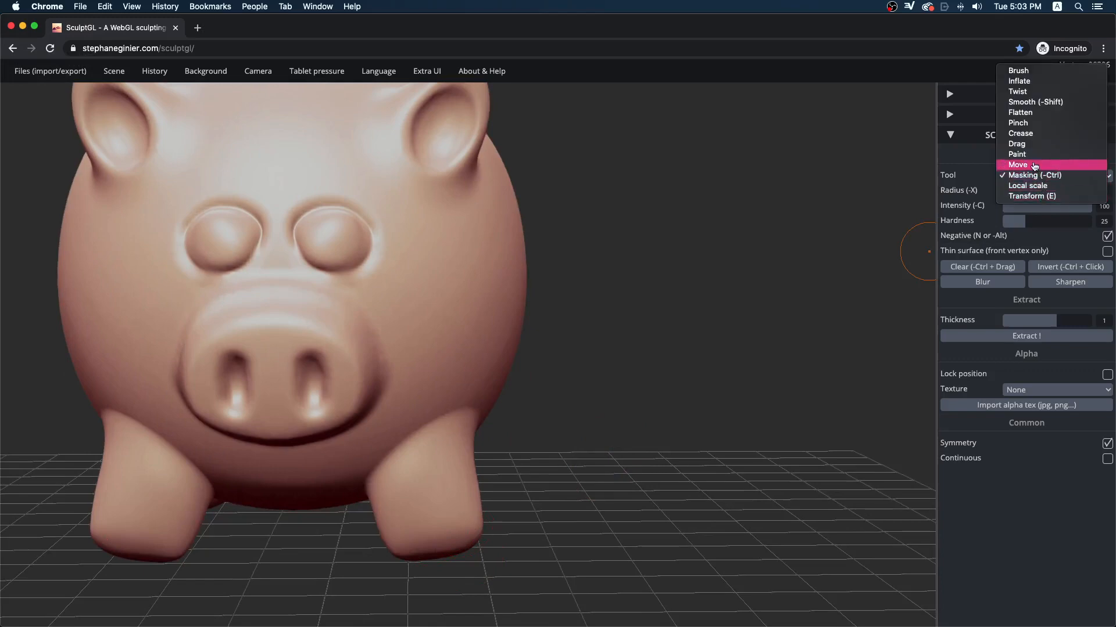
left_click(1034, 166)
left_click(1034, 174)
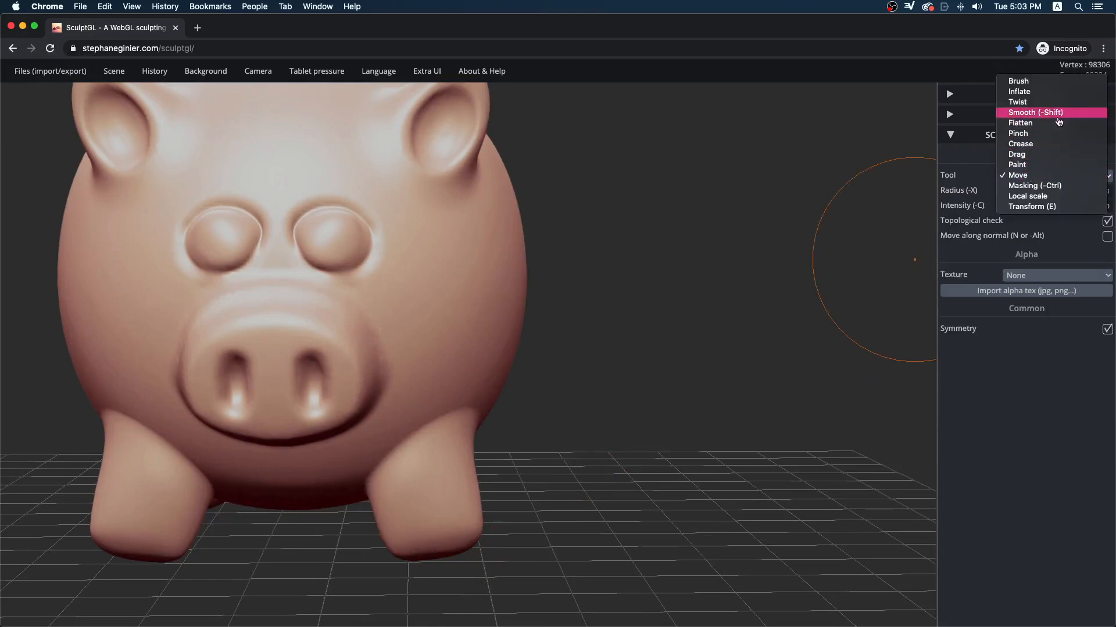
left_click(1027, 144)
left_click_drag(674, 450, 640, 376)
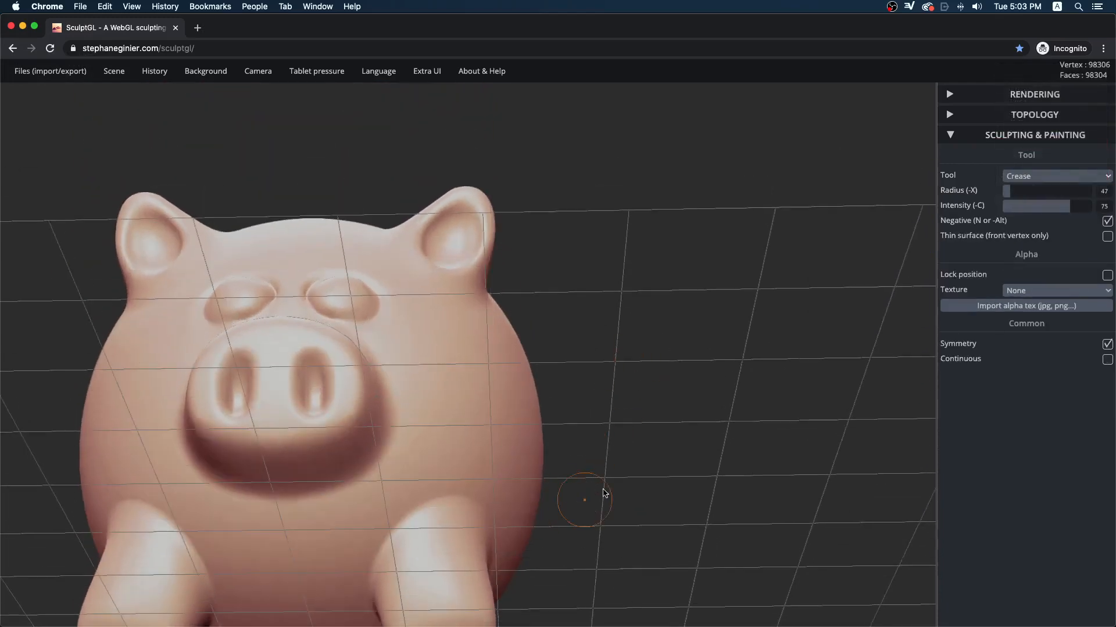
left_click_drag(616, 488, 594, 542)
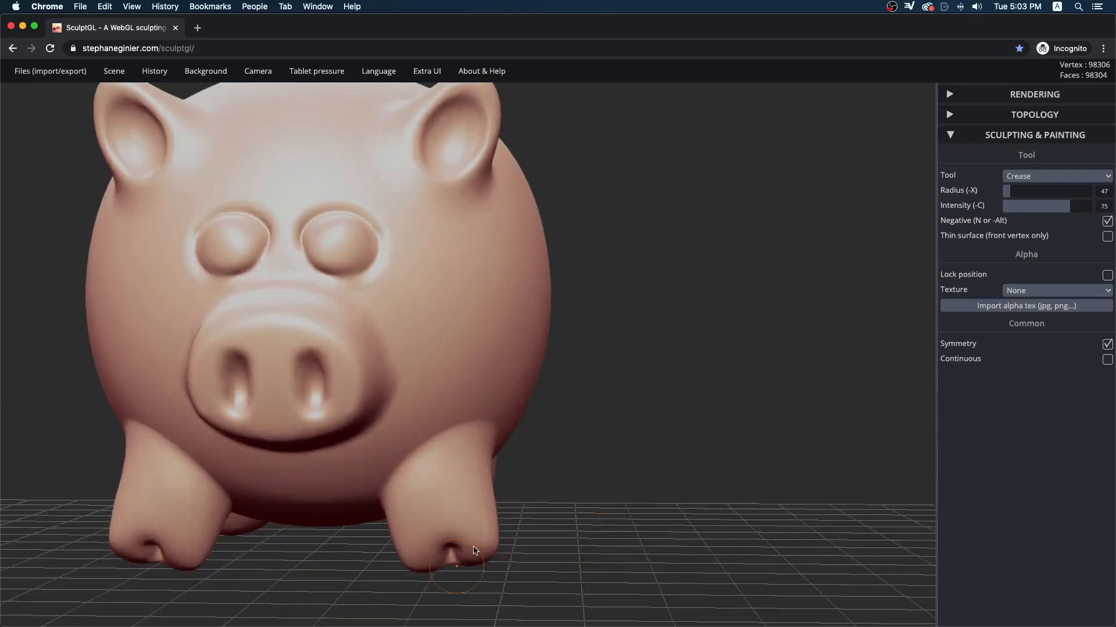
left_click_drag(523, 540, 606, 446)
left_click_drag(655, 475, 628, 229)
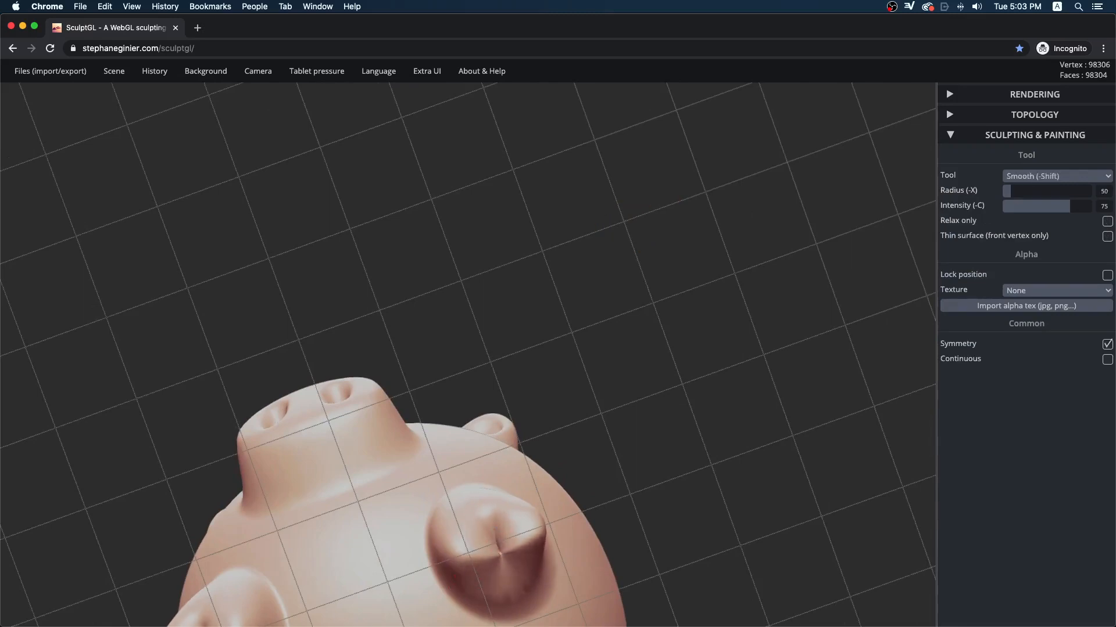
mouse_move(501, 545)
left_mouse_down()
mouse_move(499, 531)
mouse_move(504, 552)
left_mouse_up()
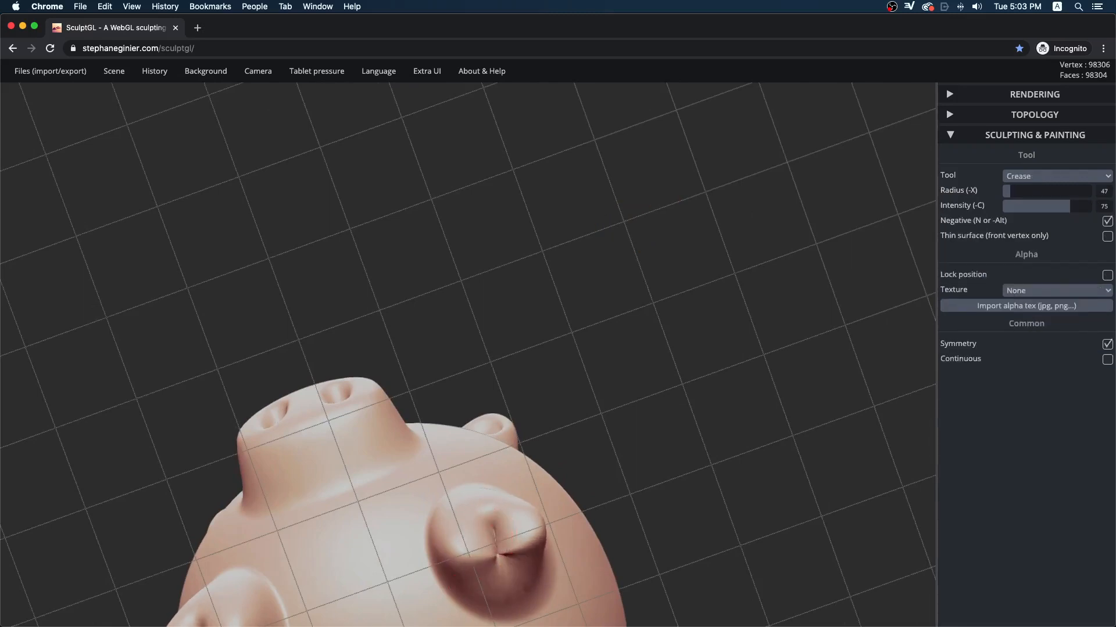
Carve matching hoof clefts into both hind feet with the Crease tool at radius 47 and intensity 75.
left_click_drag(581, 462, 764, 328)
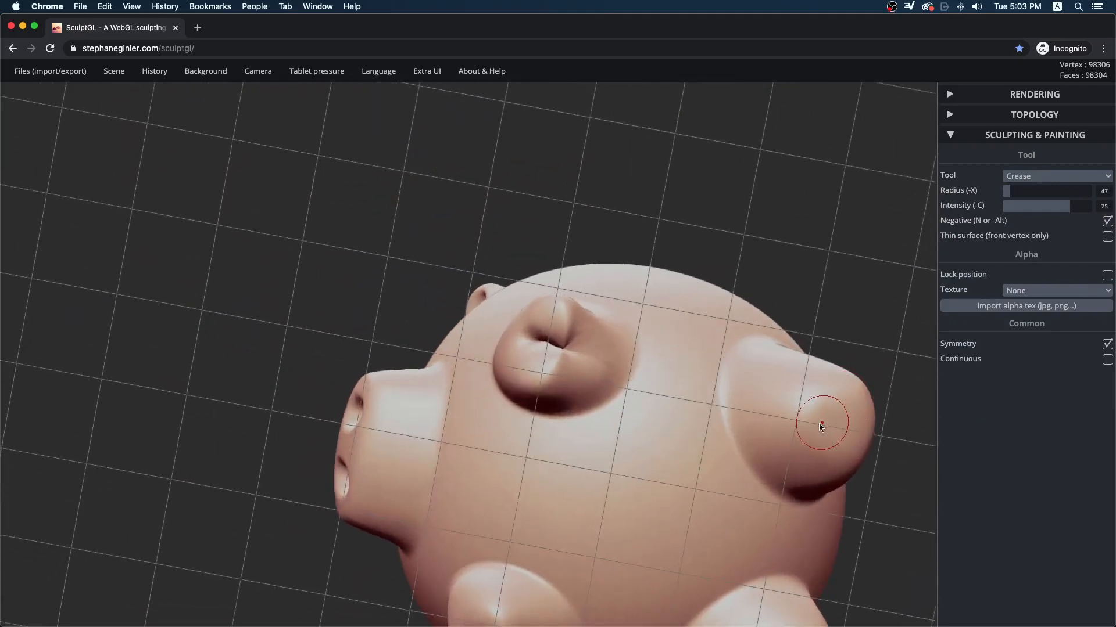
mouse_move(820, 427)
left_mouse_down()
mouse_move(859, 428)
mouse_move(802, 424)
mouse_move(714, 443)
mouse_move(734, 515)
mouse_move(895, 549)
left_mouse_up()
left_click_drag(392, 527, 586, 544)
key("shift")
left_click_drag(668, 499, 635, 411)
key("ctrl")
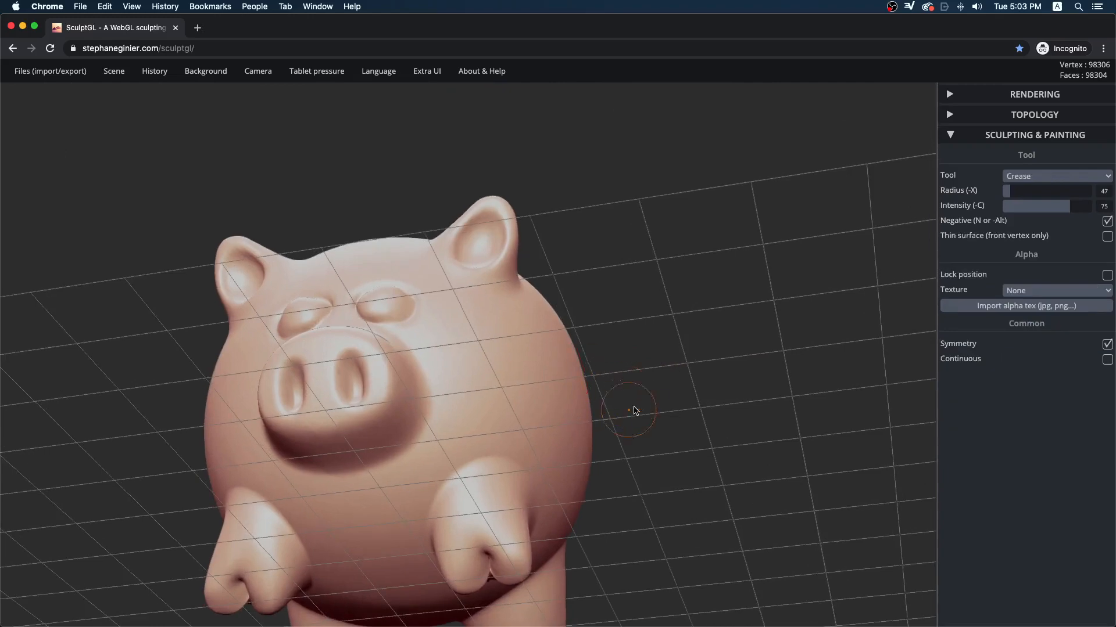
left_click_drag(578, 362, 645, 353)
key("alt")
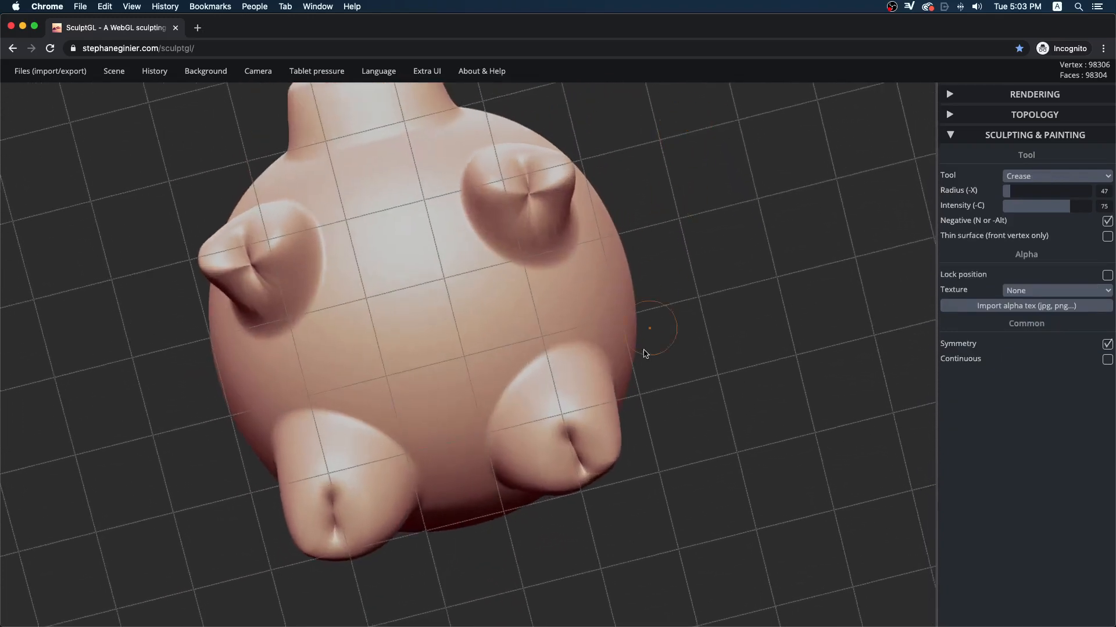
left_click_drag(600, 481, 666, 385)
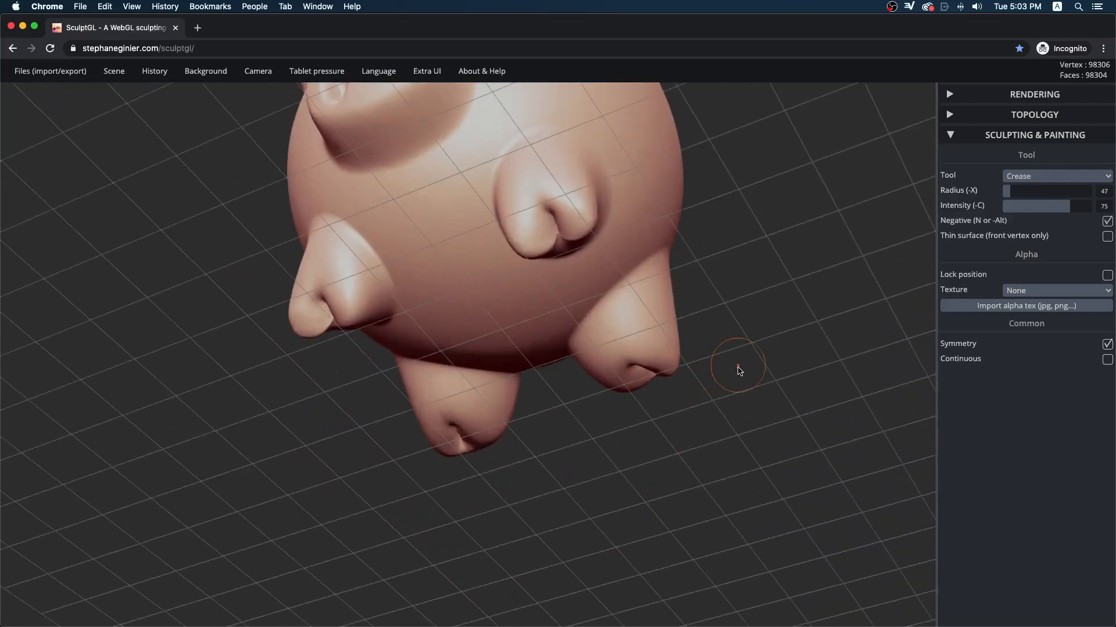
Try further Crease strokes on the front feet's clefts, and undo them.
mouse_move(739, 370)
left_mouse_down()
mouse_move(688, 403)
mouse_move(451, 401)
mouse_move(630, 408)
mouse_move(660, 282)
mouse_move(605, 261)
mouse_move(461, 171)
mouse_move(511, 159)
left_mouse_up()
key("ctrl+z")
left_click_drag(673, 180, 663, 179)
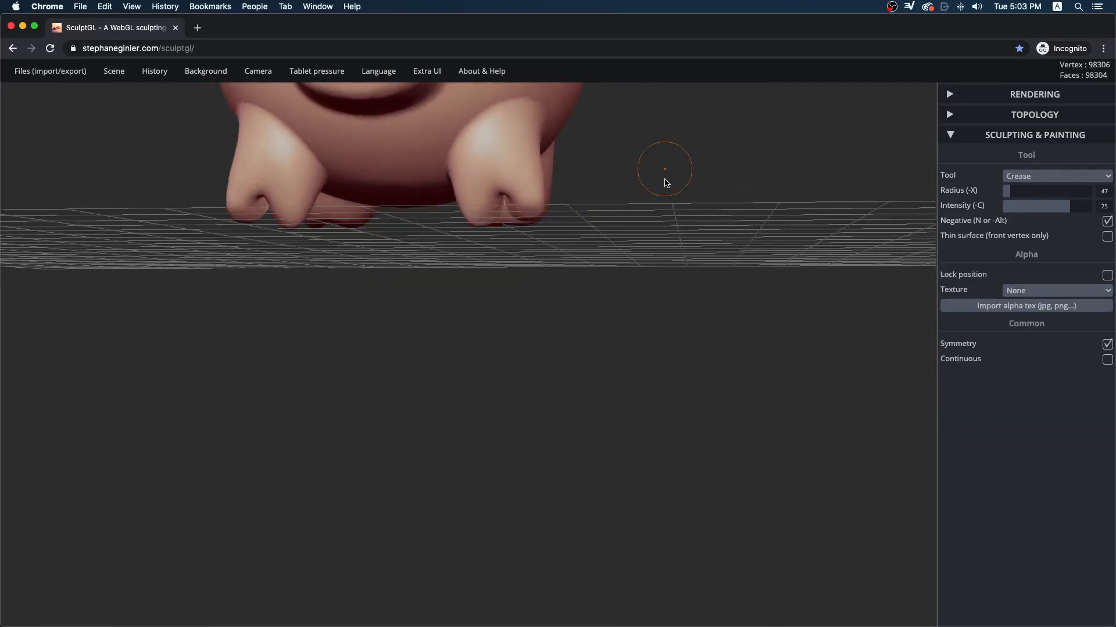
key("ctrl+z")
Try the Twist tool on the pig's rear, and undo it.
right_click_drag(472, 192, 167, 246, "ctrl")
left_click_drag(658, 185, 724, 511)
left_click_drag(723, 312, 241, 297)
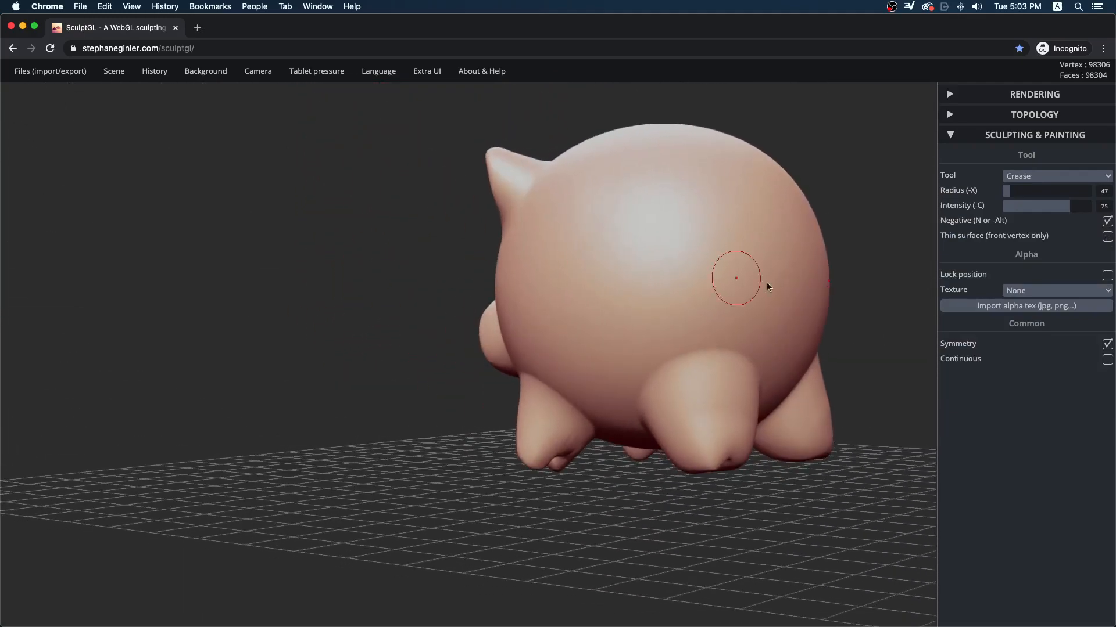
left_click_drag(860, 311, 915, 269)
left_click(1052, 176)
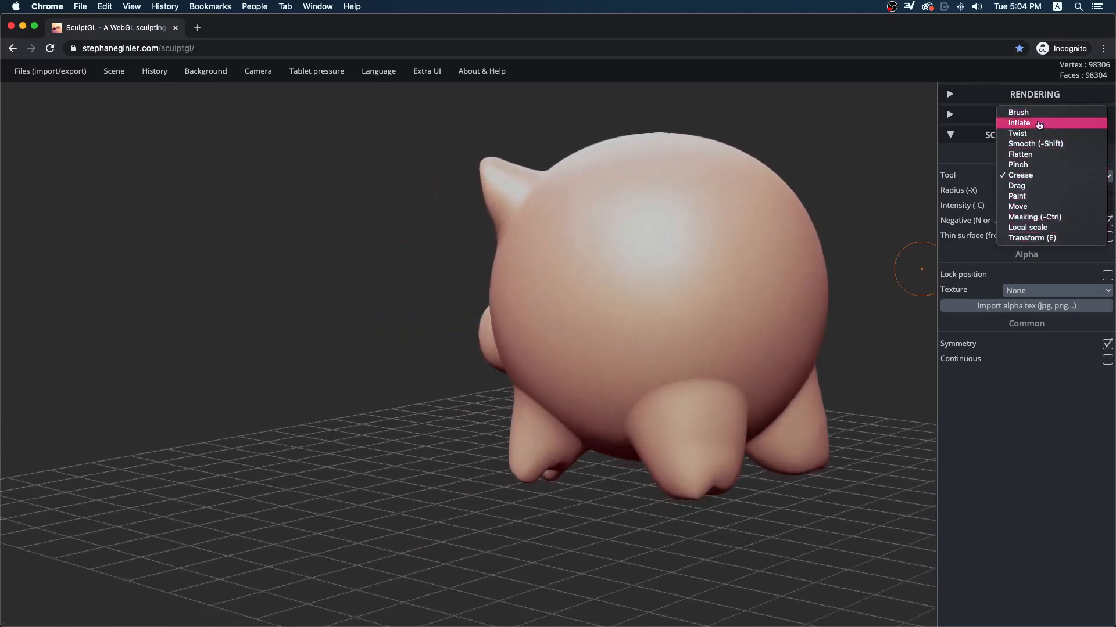
left_click(1023, 138)
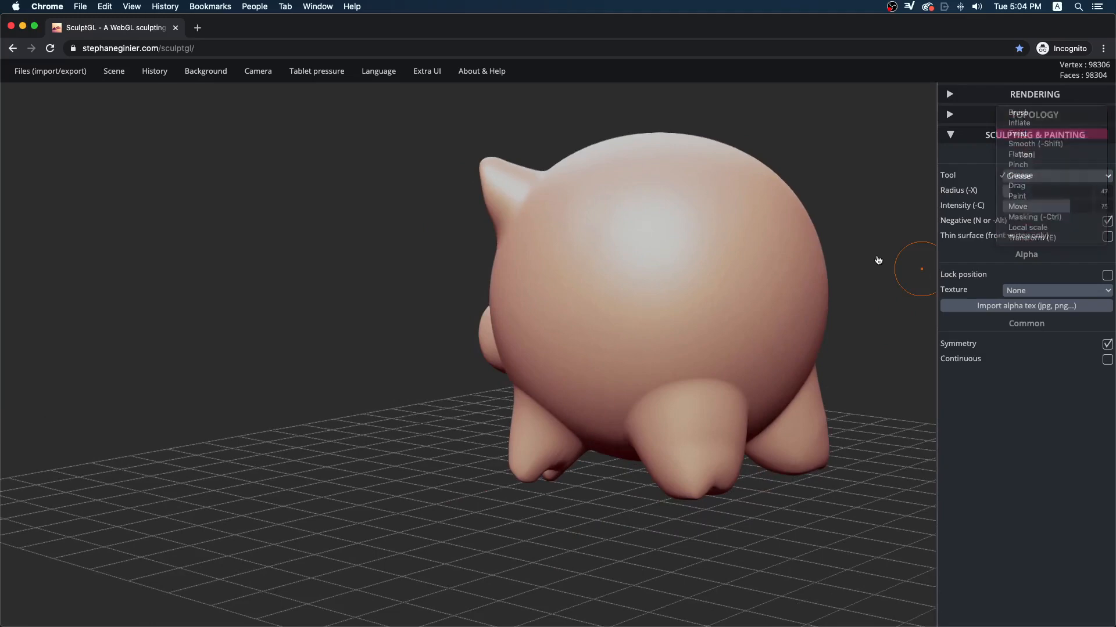
mouse_move(883, 273)
left_mouse_down()
mouse_move(833, 286)
mouse_move(740, 278)
mouse_move(758, 289)
mouse_move(723, 263)
mouse_move(749, 174)
left_mouse_up()
mouse_move(855, 221)
left_mouse_down()
mouse_move(653, 255)
mouse_move(810, 227)
left_mouse_up()
key("super+z")
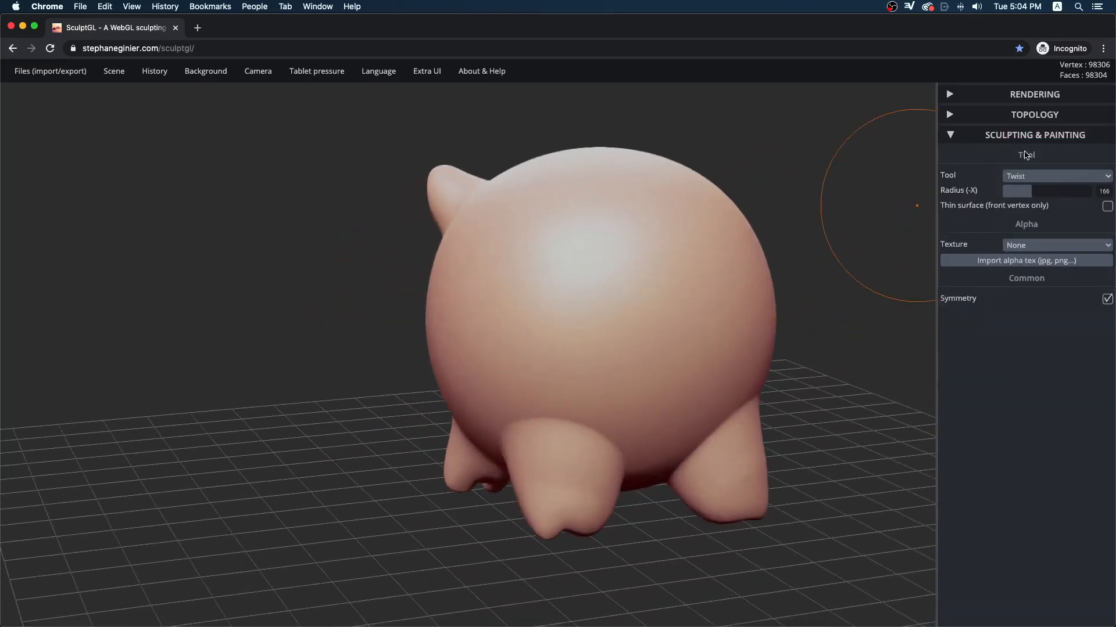
Switch to the Drag tool at radius 79 and turn off symmetry, undoing the trial pull made on the rear.
left_click(1027, 176)
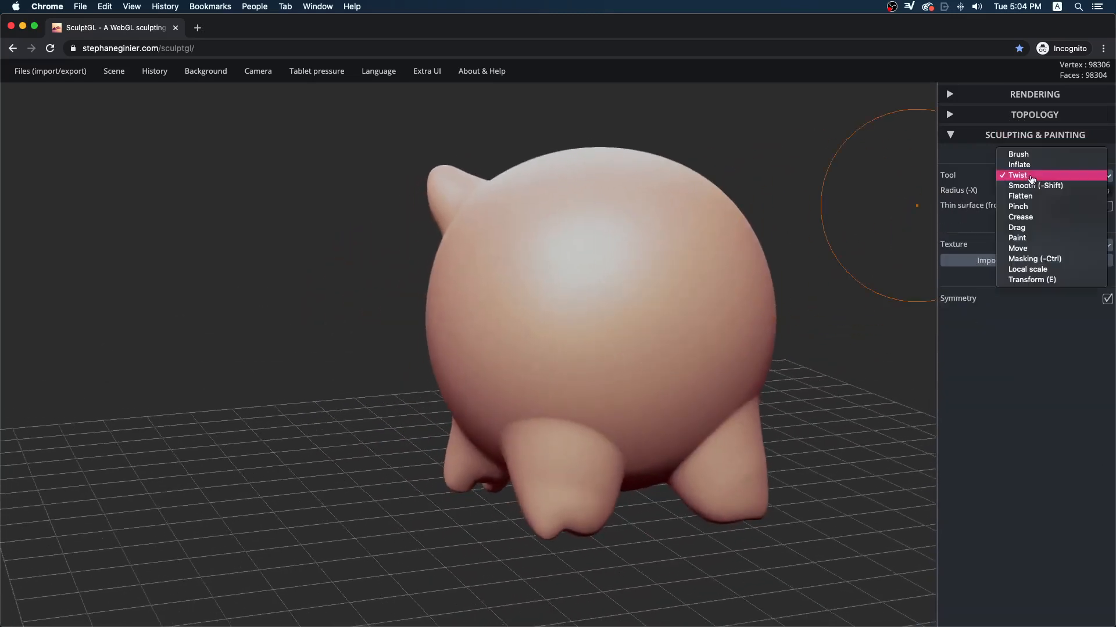
left_click(1017, 227)
left_click_drag(872, 266, 910, 264)
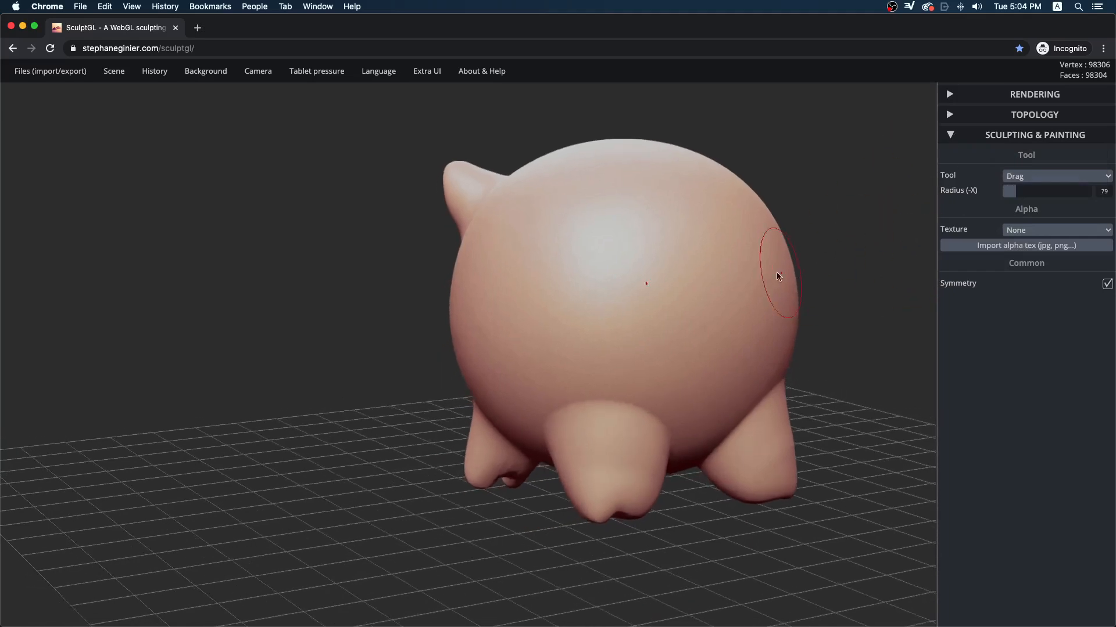
left_click_drag(748, 280, 822, 273)
key("super+z")
mouse_move(858, 319)
left_mouse_down()
mouse_move(853, 349)
mouse_move(825, 343)
left_mouse_up()
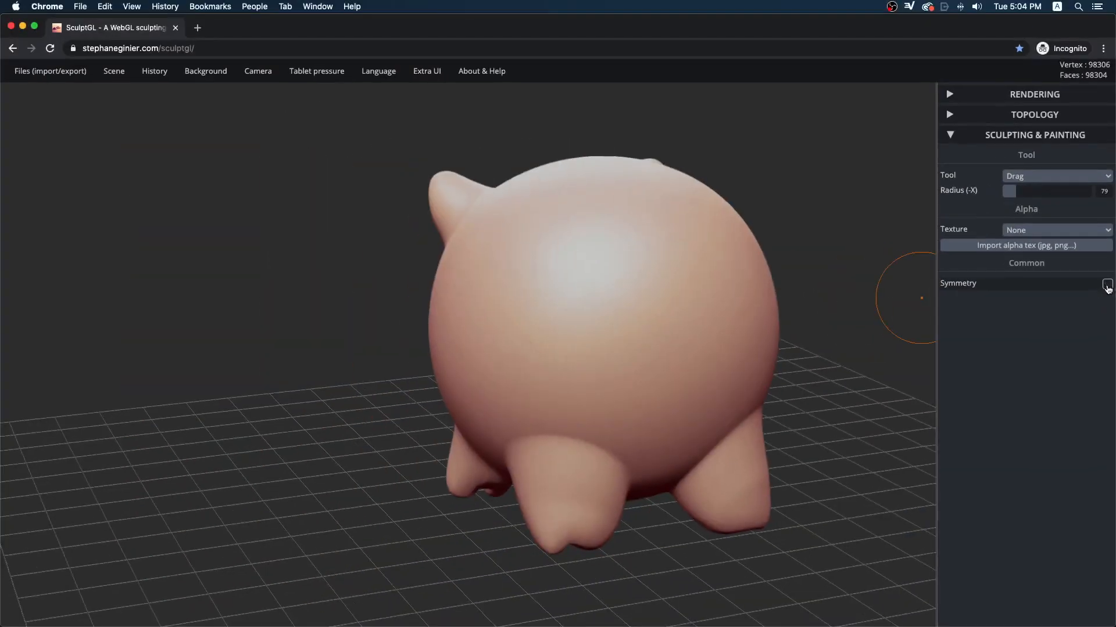
left_click_drag(880, 244, 767, 258)
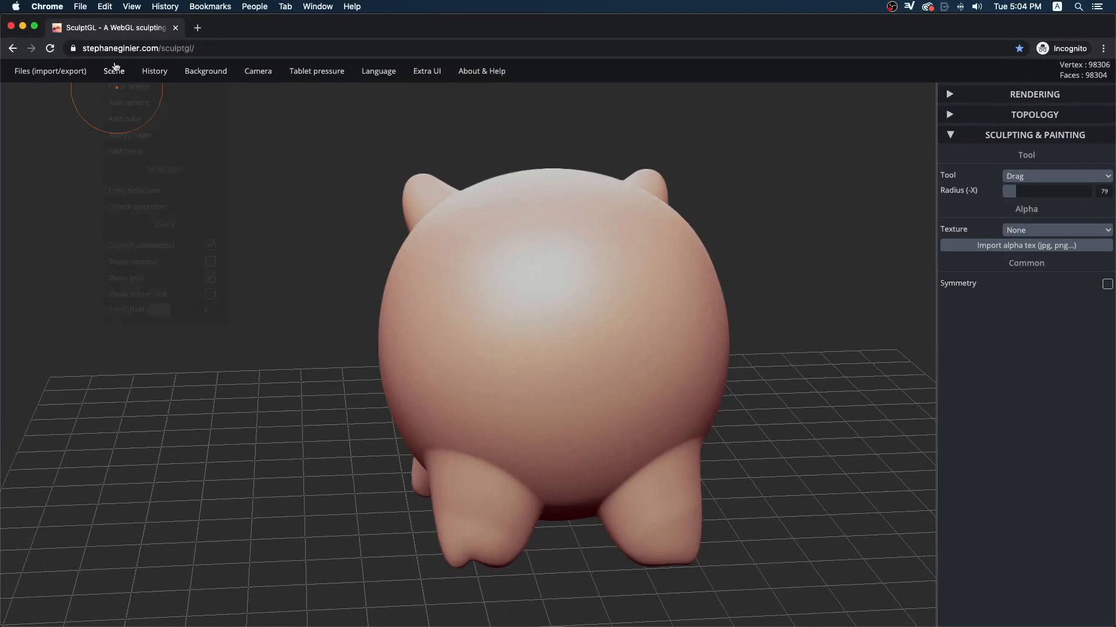
Try short Drag pulls for a tail on the middle of the pig's rear, and undo them.
mouse_move(113, 77)
mouse_move(595, 346)
left_mouse_down()
mouse_move(639, 353)
mouse_move(631, 395)
left_mouse_up()
left_click_drag(799, 384, 918, 430)
key("ctrl+z")
left_click_drag(763, 324, 777, 327)
mouse_move(873, 327)
left_mouse_down()
mouse_move(690, 340)
mouse_move(825, 326)
left_mouse_up()
key("ctrl+z")
Try pulling a thick tail out of the rear and curling its tip back with the Drag tool, and undo it.
left_click_drag(718, 310, 764, 297)
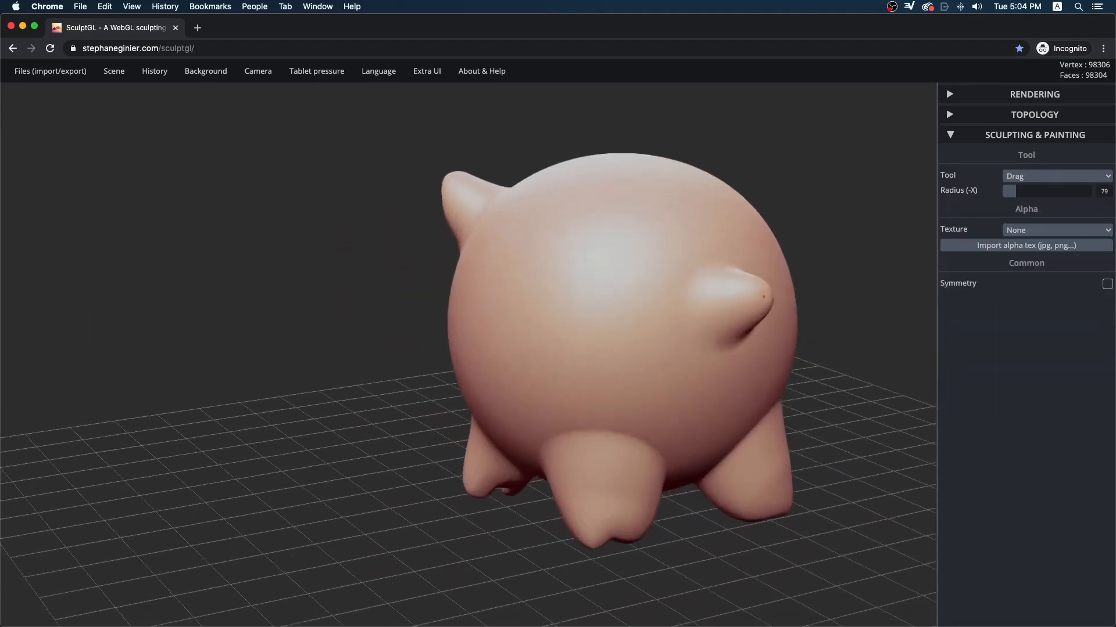
left_click_drag(880, 335, 707, 371)
left_click_drag(481, 412, 468, 393)
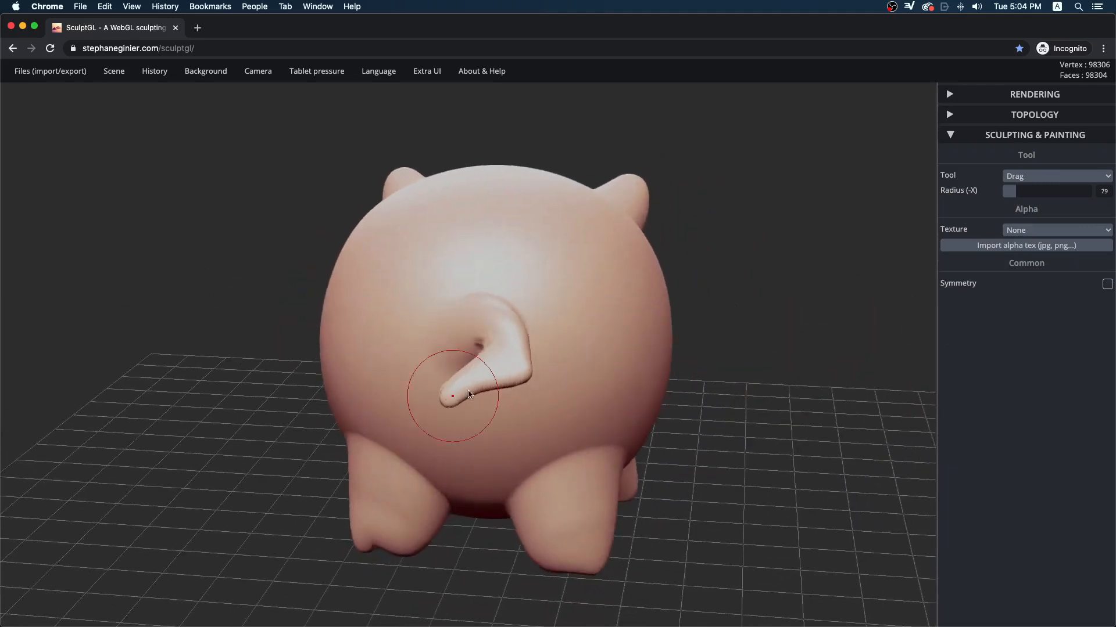
key("ctrl+z")
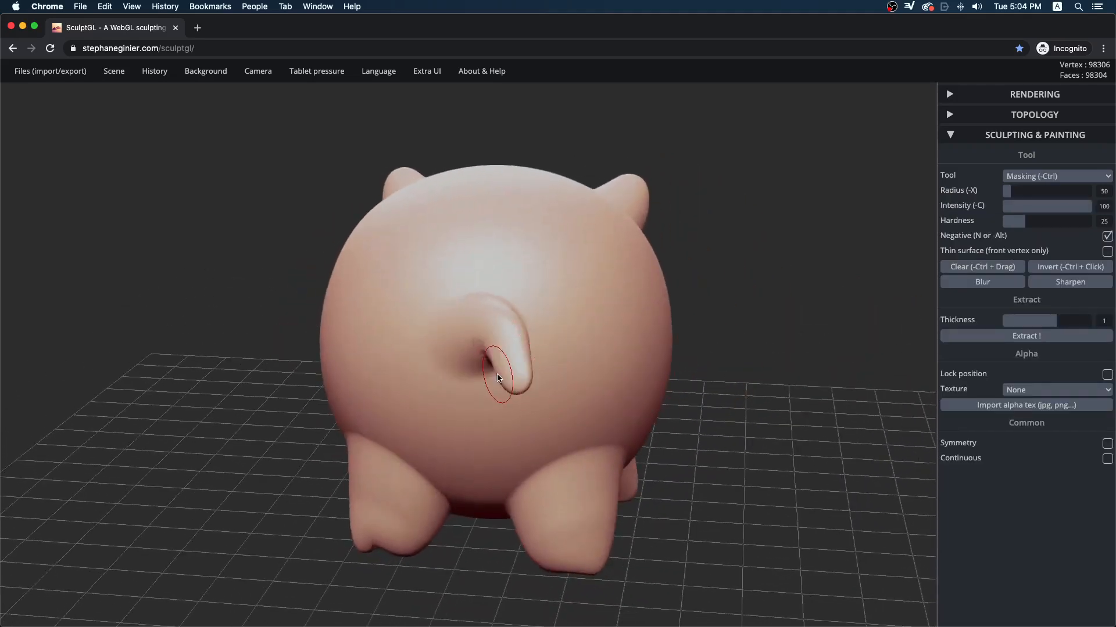
key("ctrl+z")
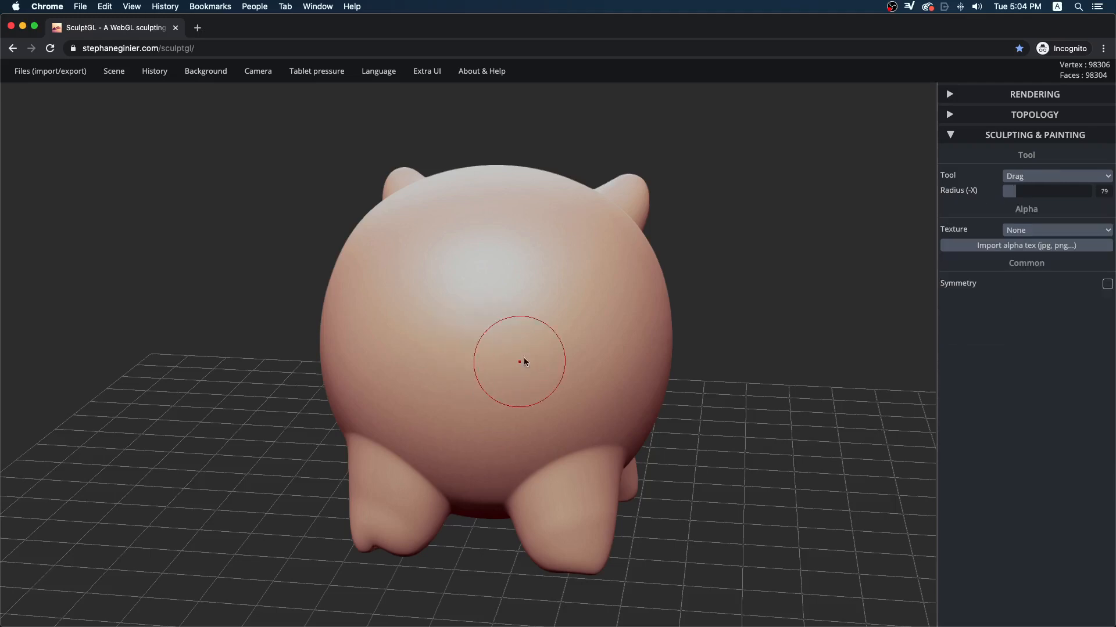
Activate dynamic topology on the pig mesh with subdivision 75 and decimation 0.
left_click(950, 116)
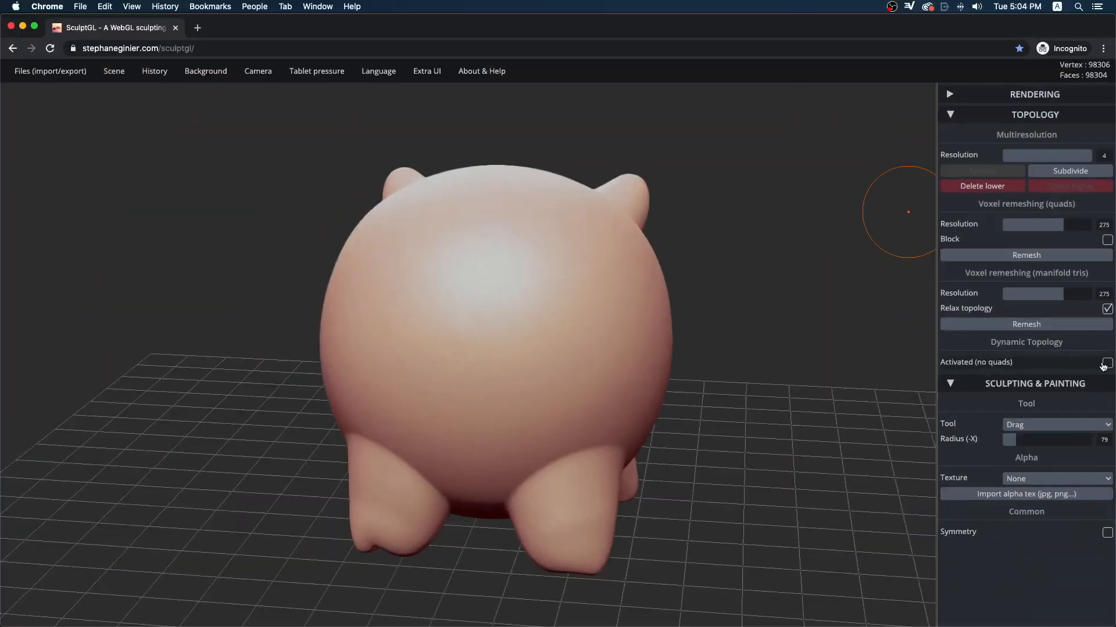
left_click(1107, 364)
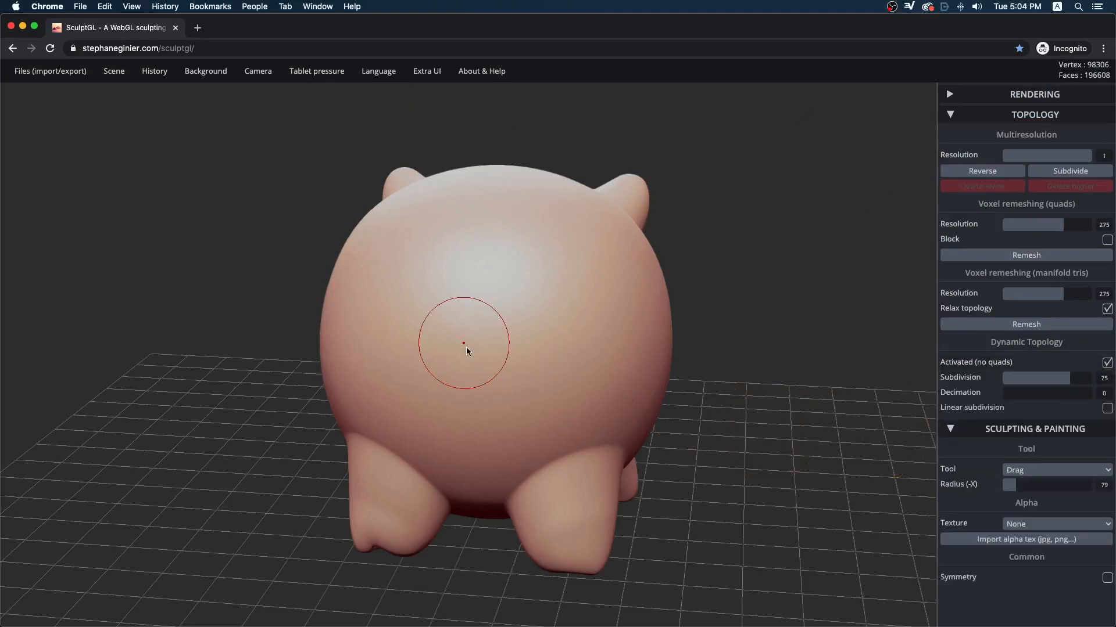
Try pulling hooked tails out of the rear with the Drag tool at radius 79 under dynamic topology, and undo them.
right_click_drag(477, 363, 655, 369)
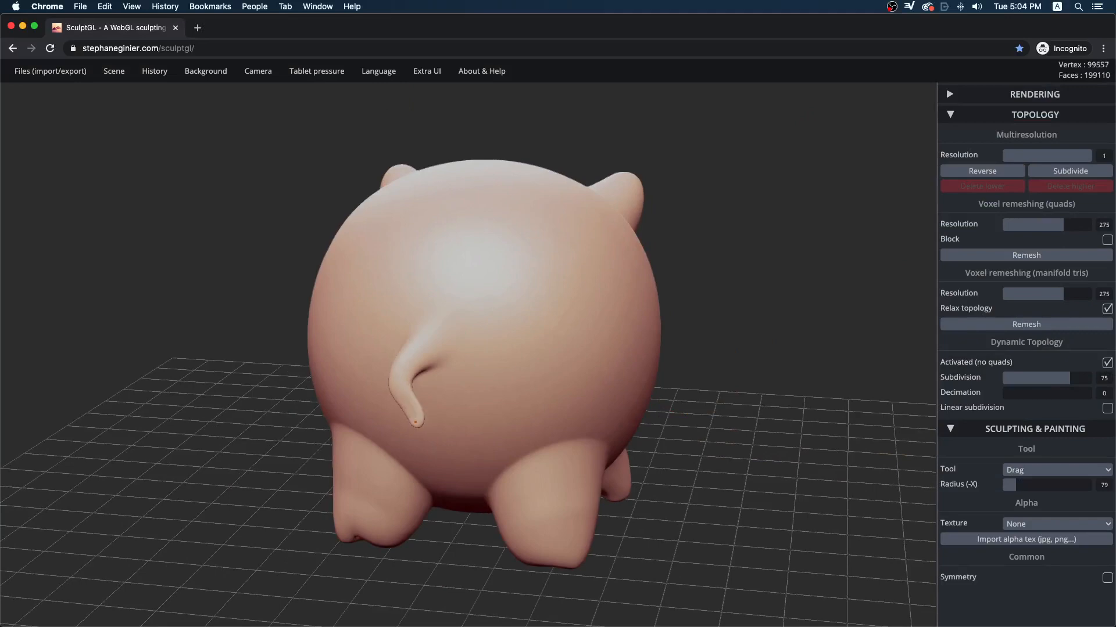
left_click_drag(416, 423, 439, 413)
mouse_move(459, 580)
left_mouse_down()
mouse_move(639, 568)
mouse_move(836, 424)
mouse_move(843, 467)
left_mouse_up()
key("ctrl+z")
left_click_drag(796, 282, 867, 285)
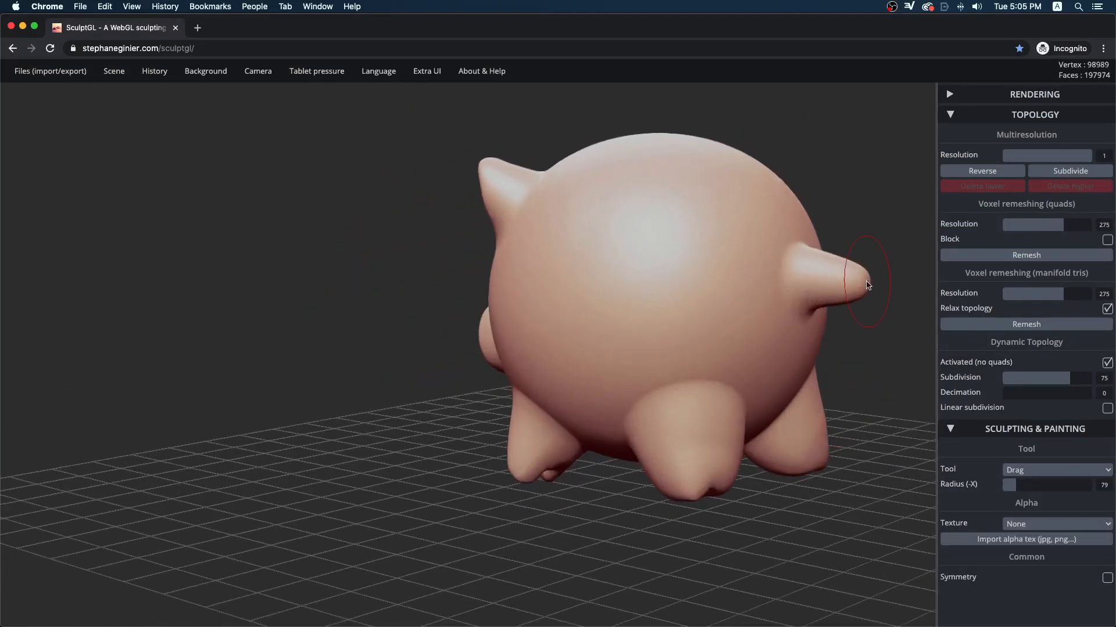
key("ctrl+z")
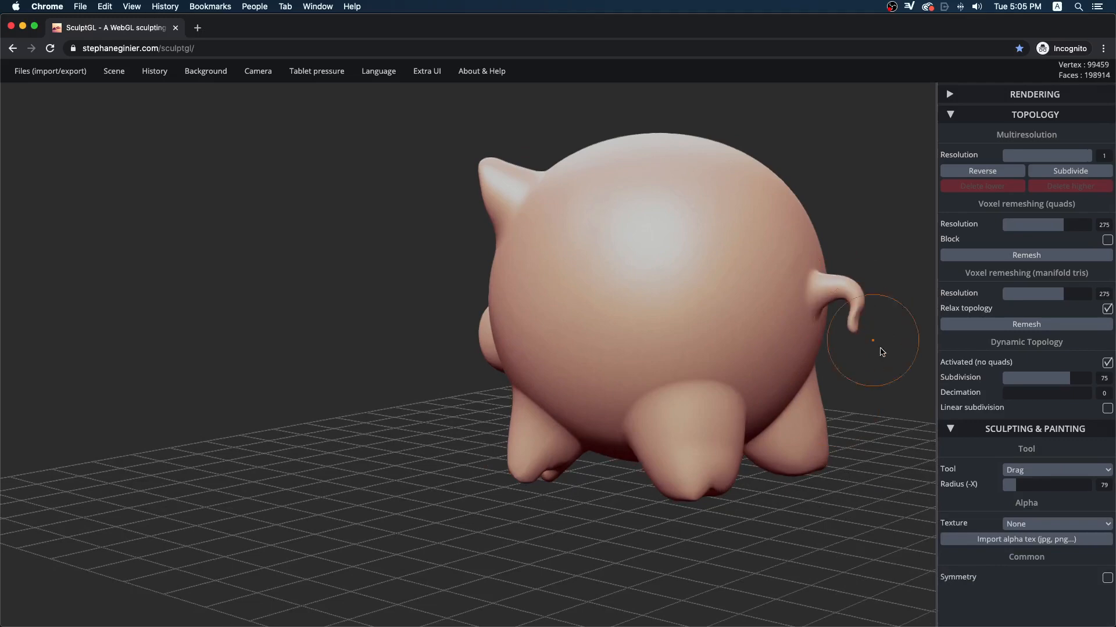
left_click_drag(881, 352, 628, 363)
key("ctrl+z")
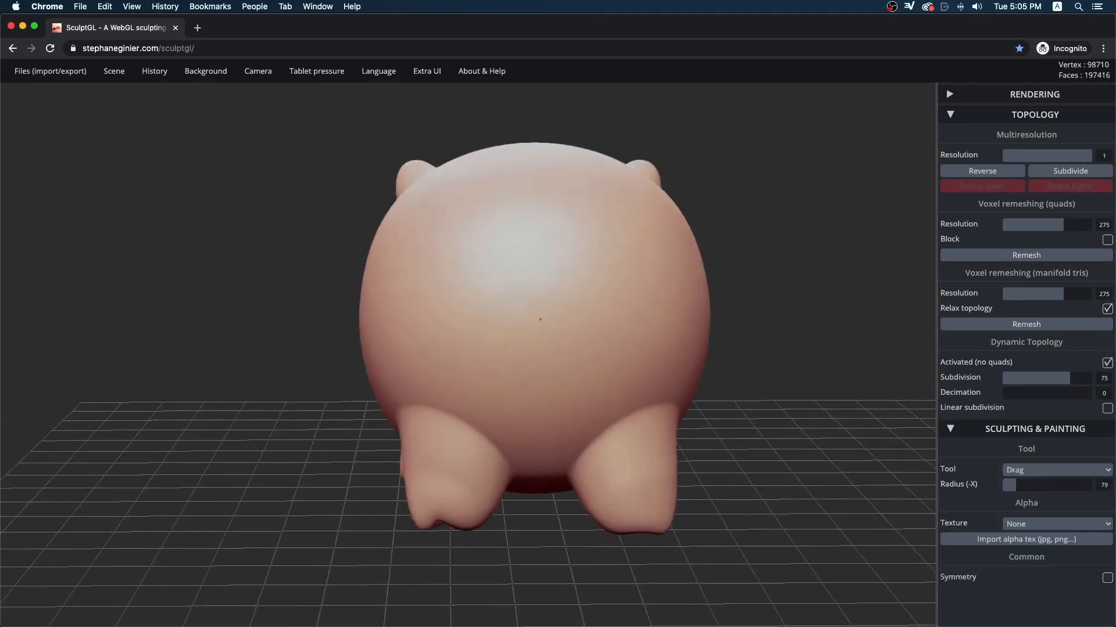
Try pulling out a tail, smoothing it and curling it into a ring with the Drag and Smooth tools, and undo it.
left_click_drag(741, 354, 701, 325)
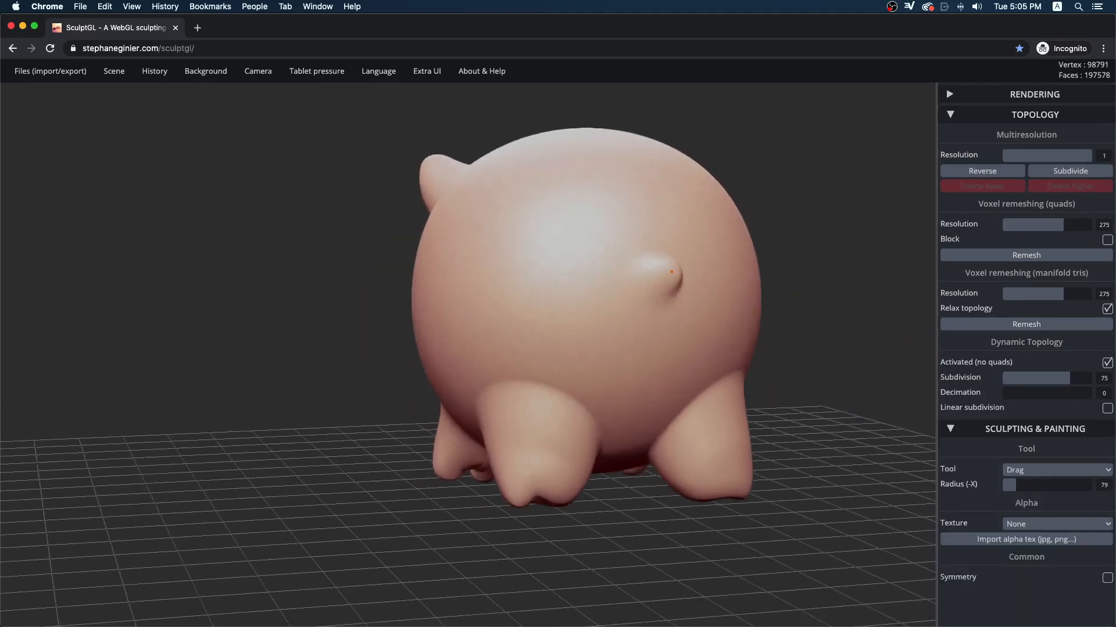
key("shift")
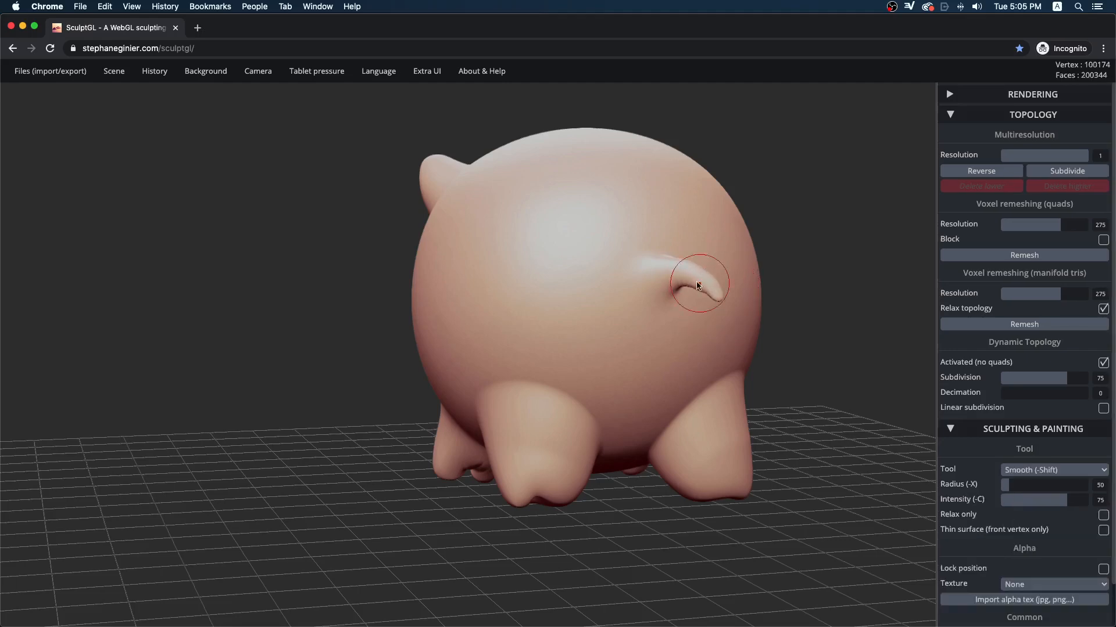
left_click_drag(687, 271, 704, 284)
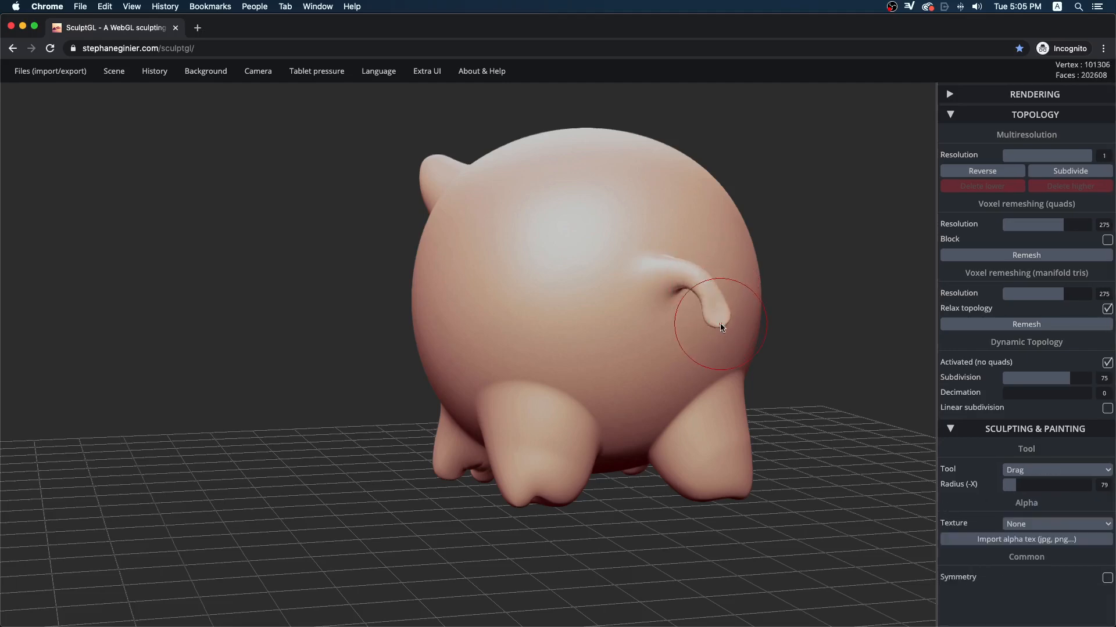
key("shift")
left_click_drag(842, 331, 647, 341)
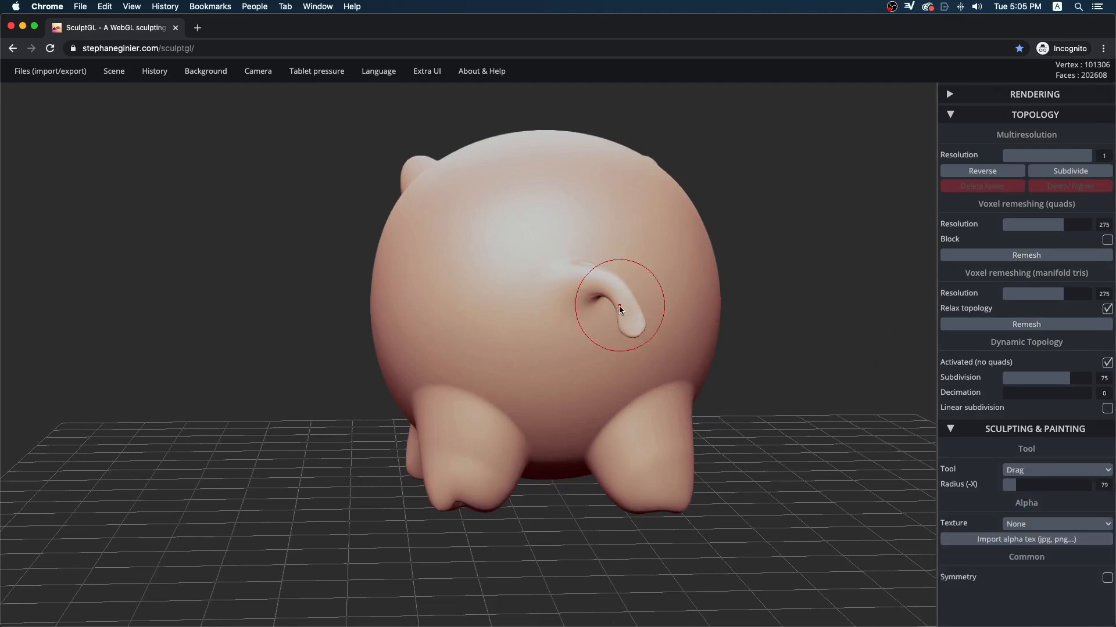
key("ctrl+z")
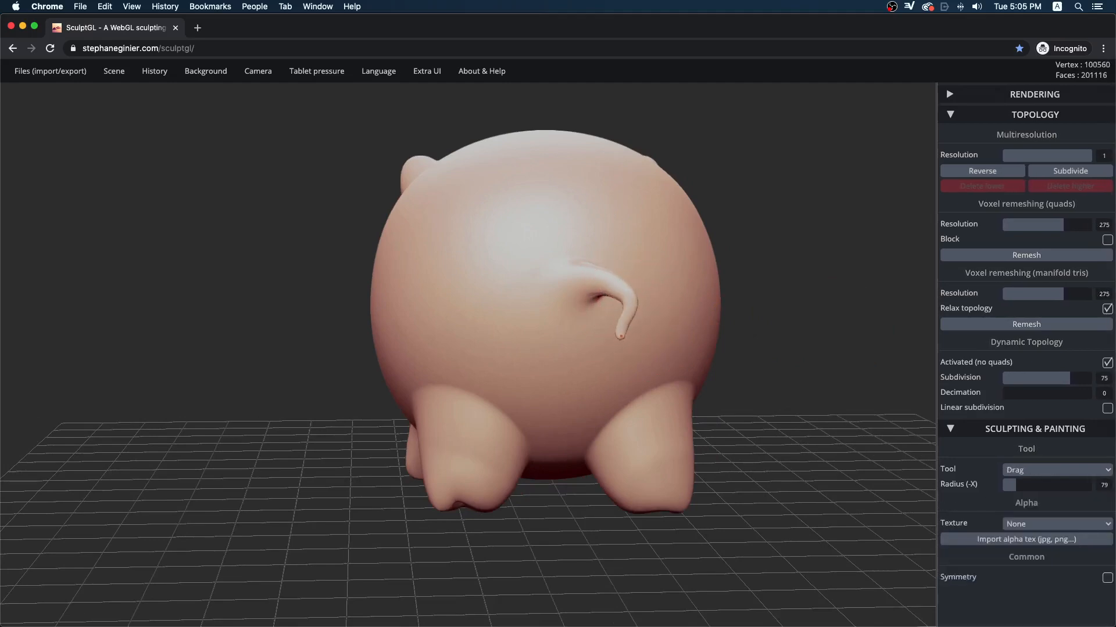
left_click_drag(581, 331, 594, 314, "shift")
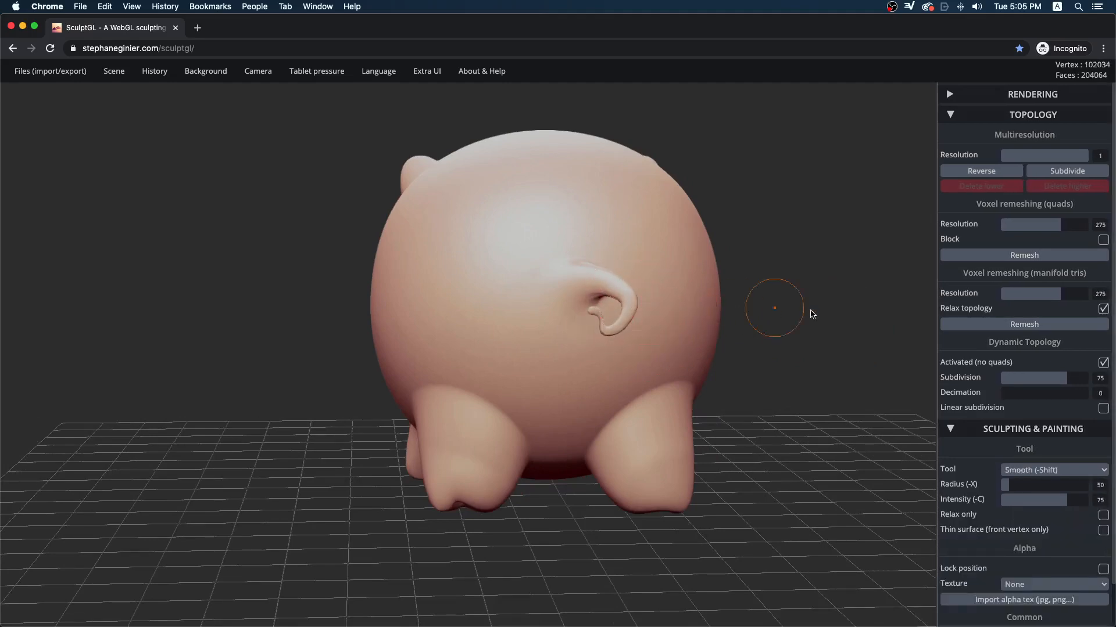
left_click_drag(811, 314, 667, 360)
key("ctrl")
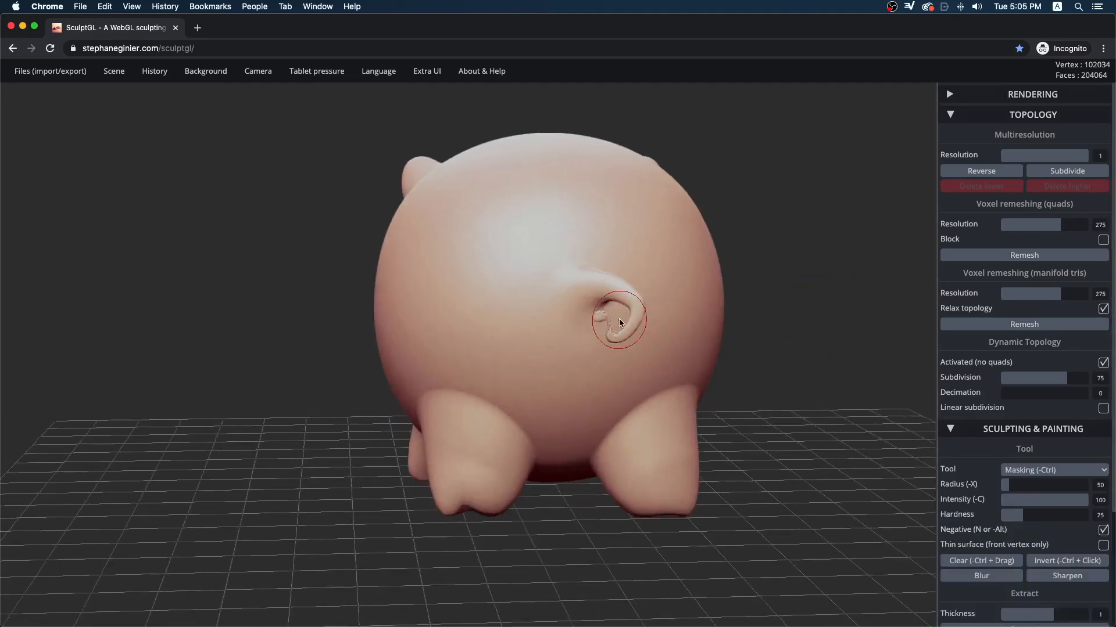
key("ctrl+z")
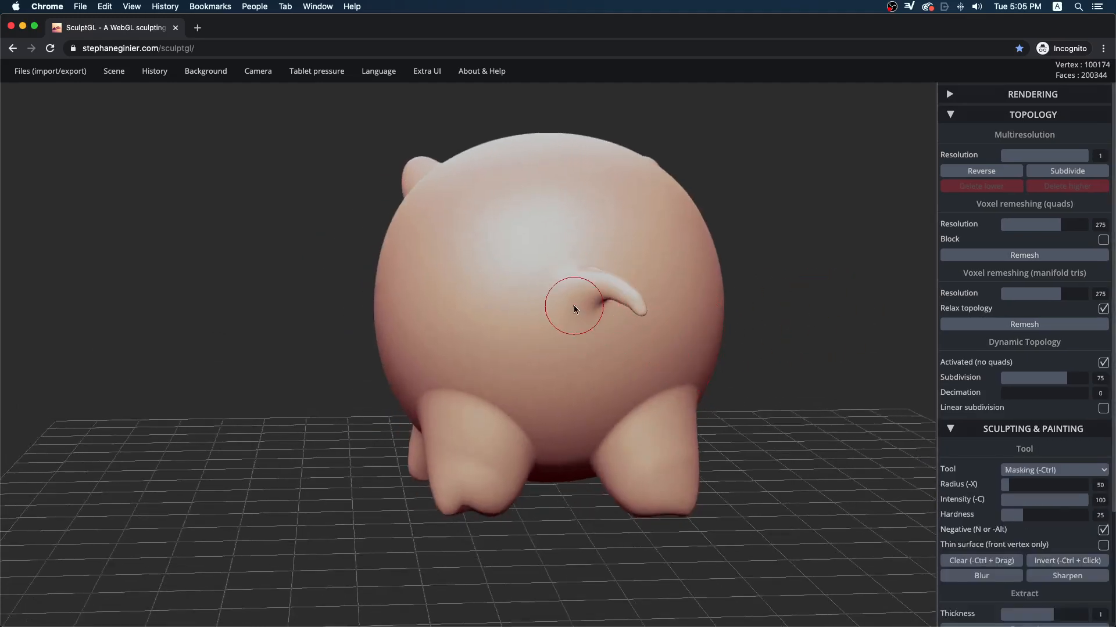
key("ctrl+z")
Try dragging a thicker tail from the rear into a curl with its tip turned back, and undo it.
left_click_drag(580, 299, 608, 278)
mouse_move(660, 302)
left_mouse_down()
mouse_move(621, 356)
mouse_move(564, 344)
left_mouse_up()
left_click_drag(747, 343, 778, 355)
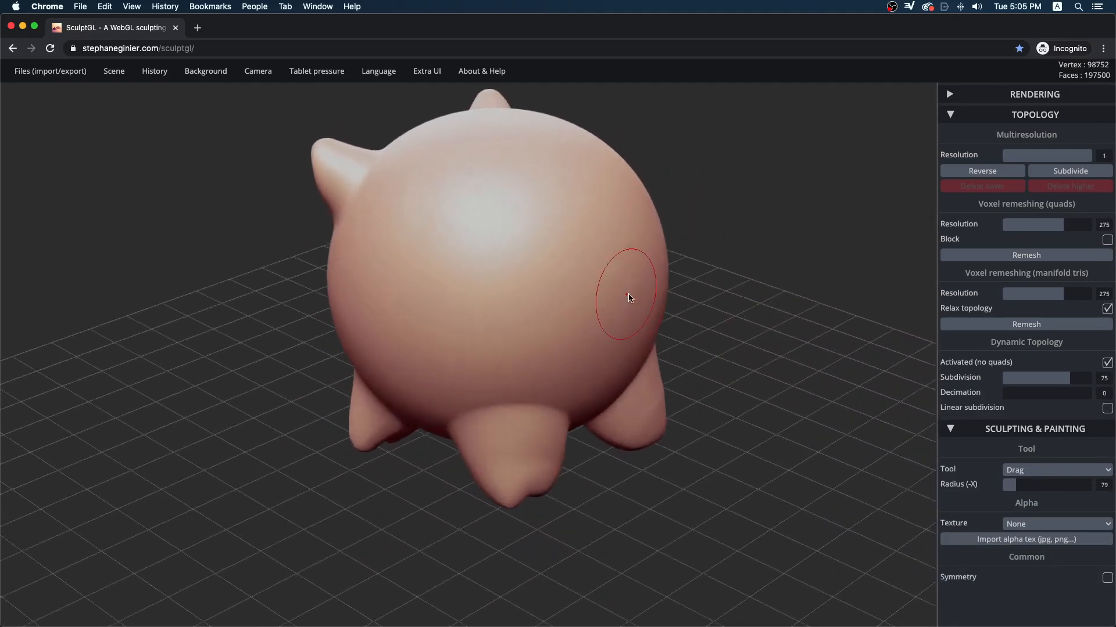
mouse_move(622, 287)
left_mouse_down()
mouse_move(694, 318)
mouse_move(674, 343)
mouse_move(651, 326)
mouse_move(668, 305)
mouse_move(591, 250)
mouse_move(510, 286)
left_mouse_up()
key("ctrl")
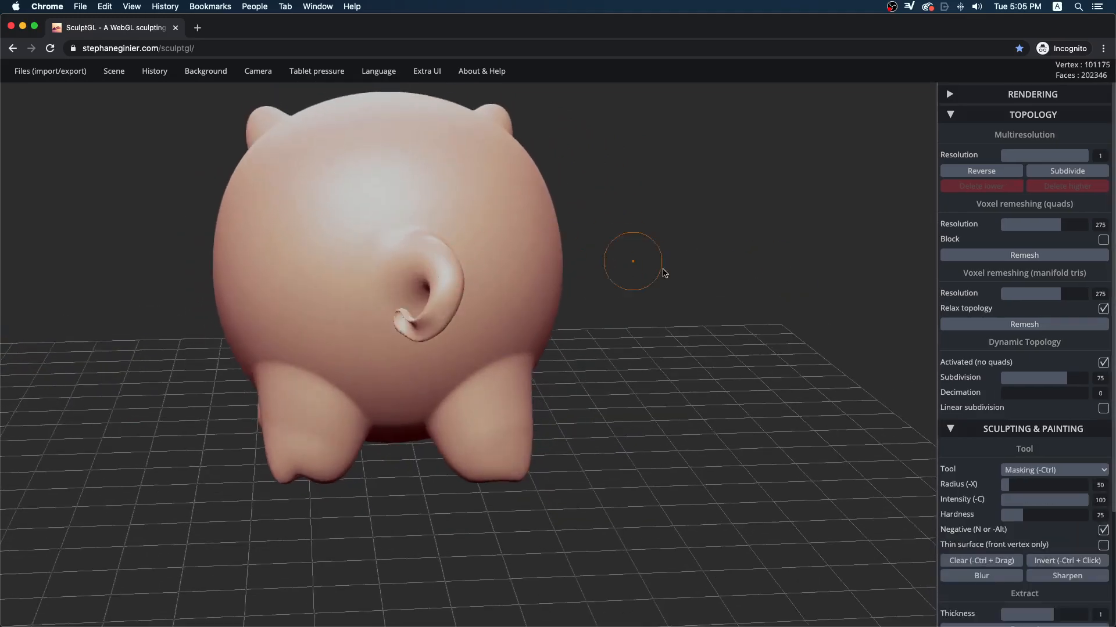
key("ctrl+z")
Try pulling a tail that hangs down against the rear and curving its tip, and undo it.
left_click_drag(712, 326, 381, 305)
left_click_drag(301, 287, 272, 284)
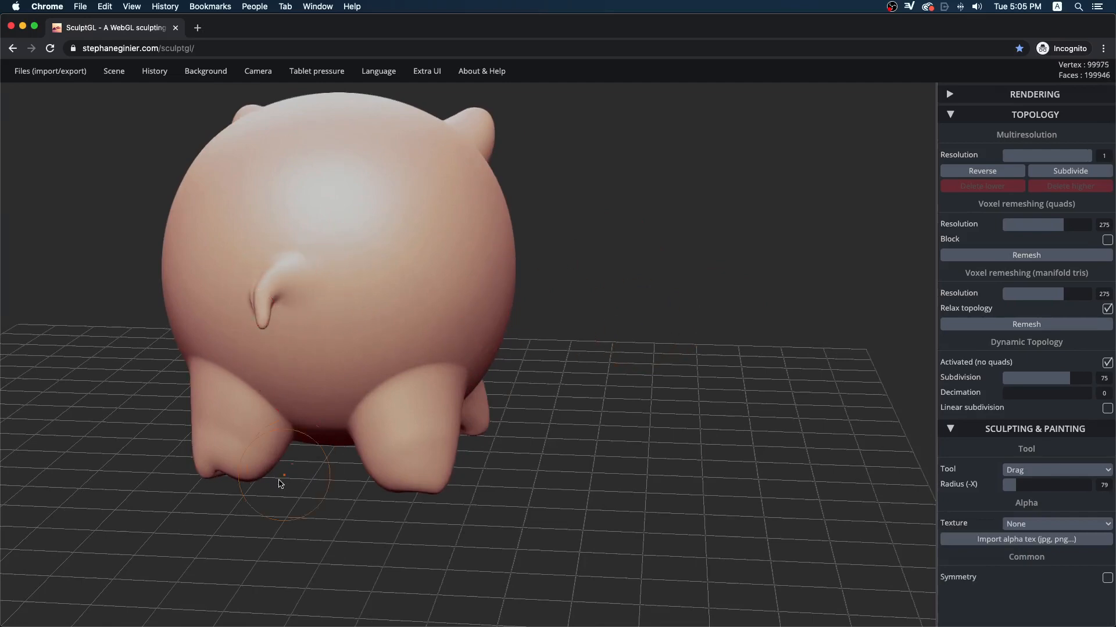
mouse_move(280, 484)
left_mouse_down()
mouse_move(145, 505)
mouse_move(111, 360)
mouse_move(67, 340)
left_mouse_up()
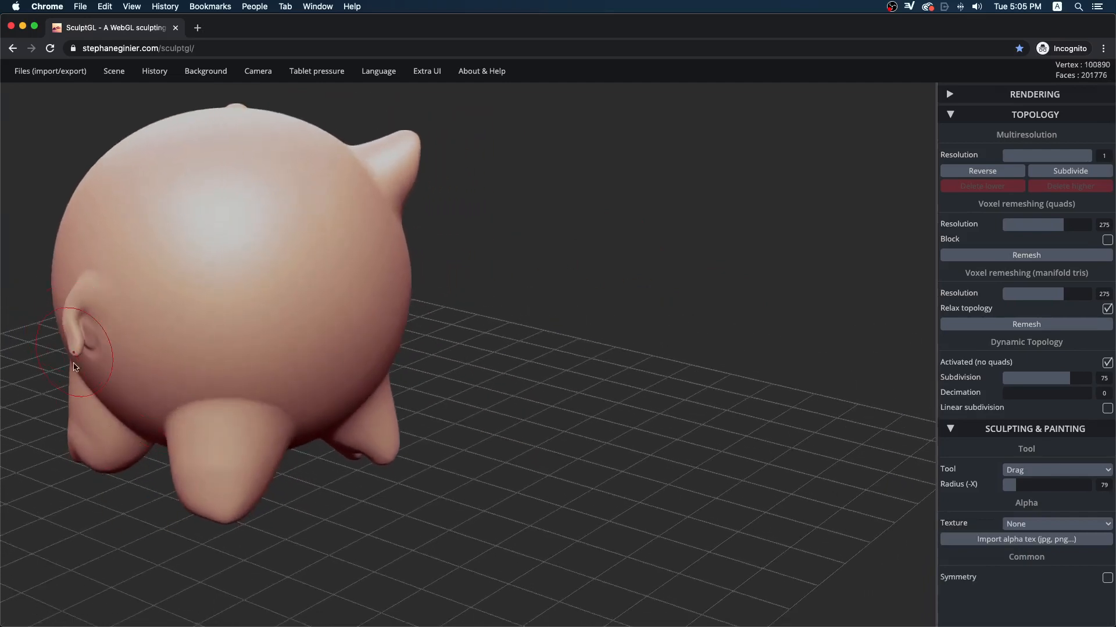
key("ctrl+z")
key("ctrl+z")
left_click_drag(162, 523, 789, 314)
key("ctrl+z")
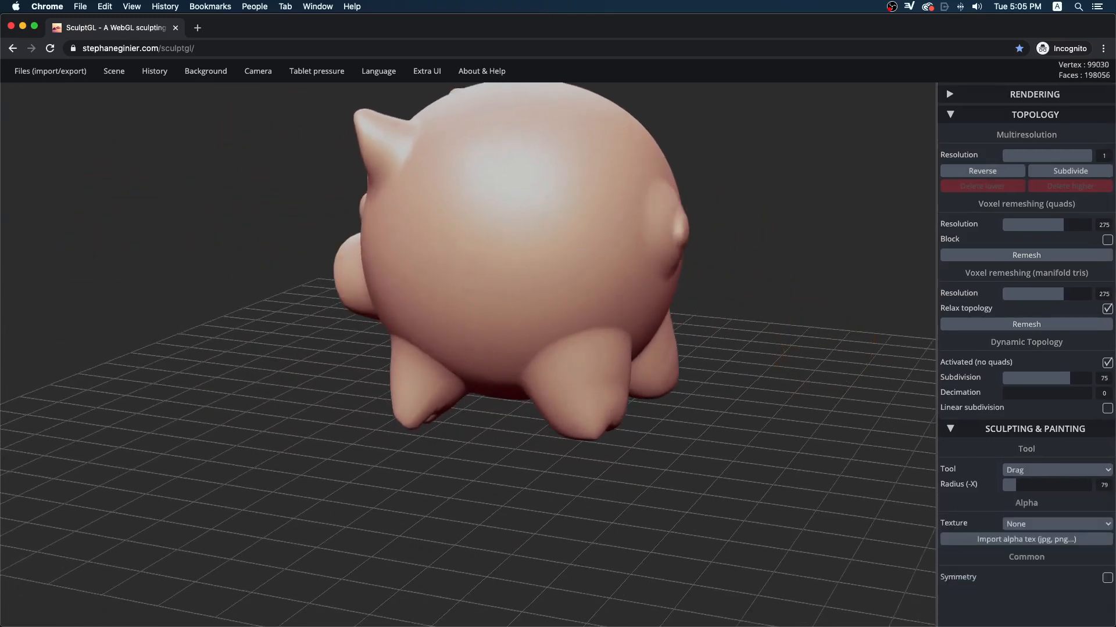
Pull a thin, straight tail outward from the middle of the pig's rear with the Drag tool at radius 79.
key("ctrl")
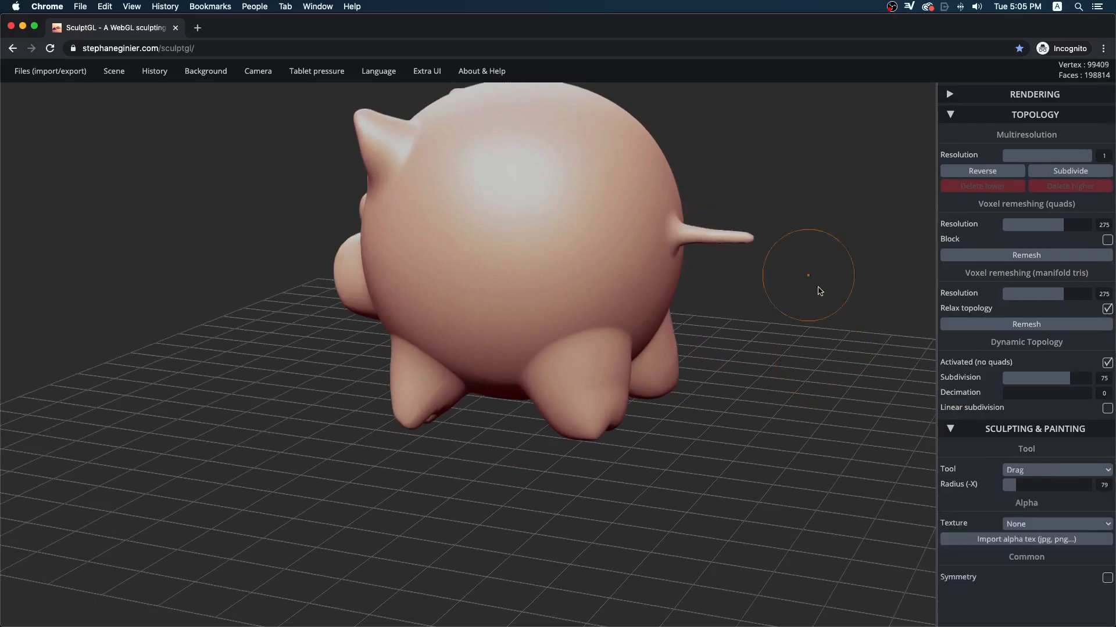
left_click_drag(819, 290, 533, 282)
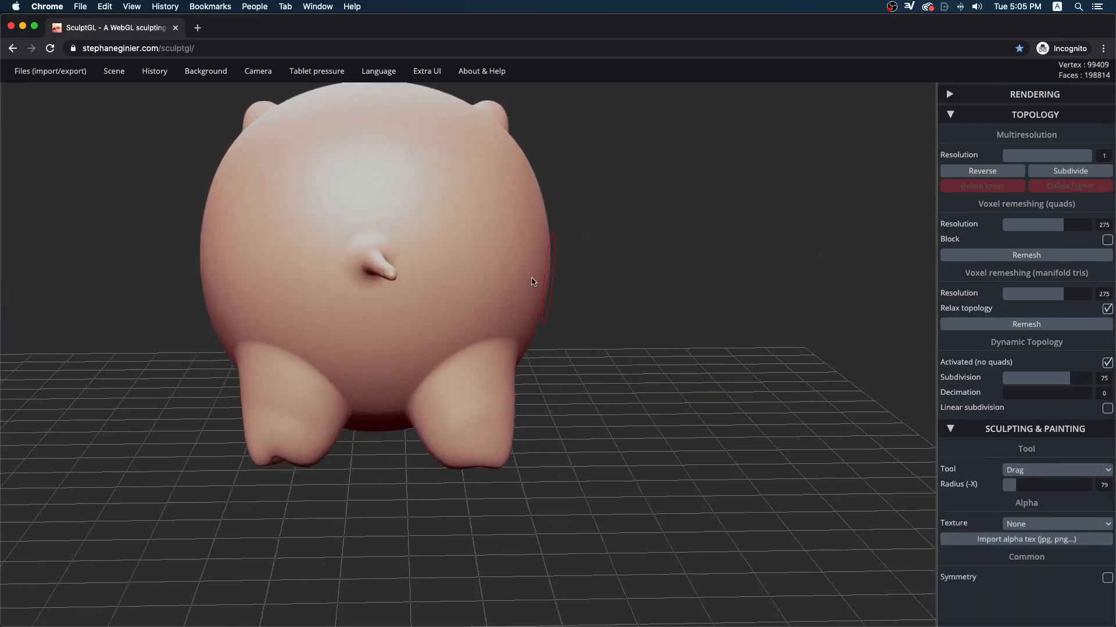
key("shift")
left_click_drag(657, 308, 910, 208)
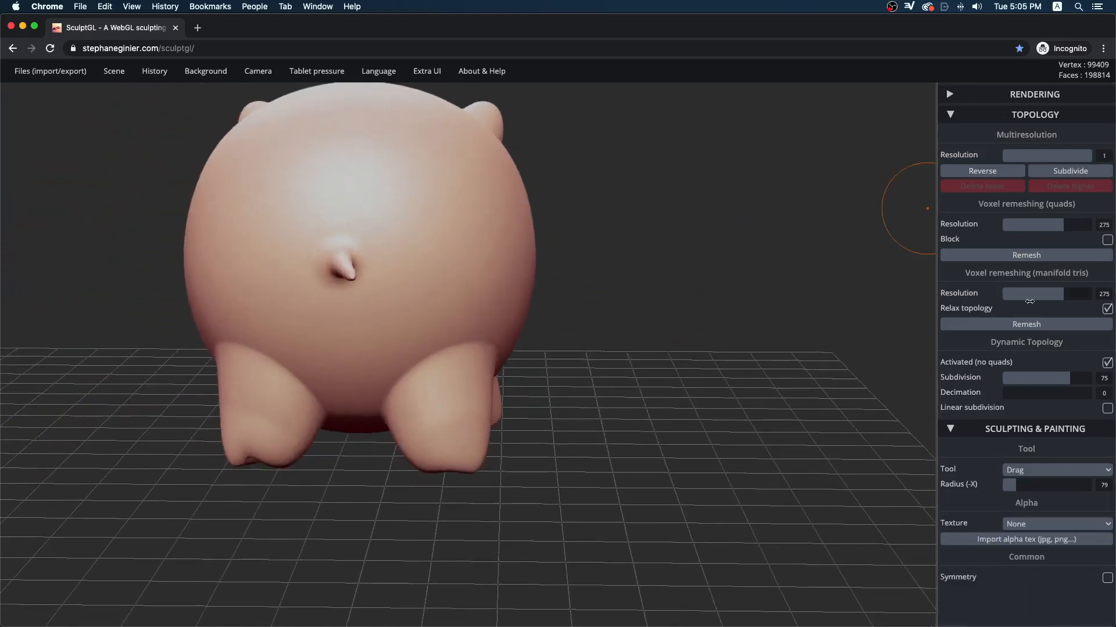
Curl the straight tail into a spiral using the Twist tool with its radius set to 138.
left_click(1037, 471)
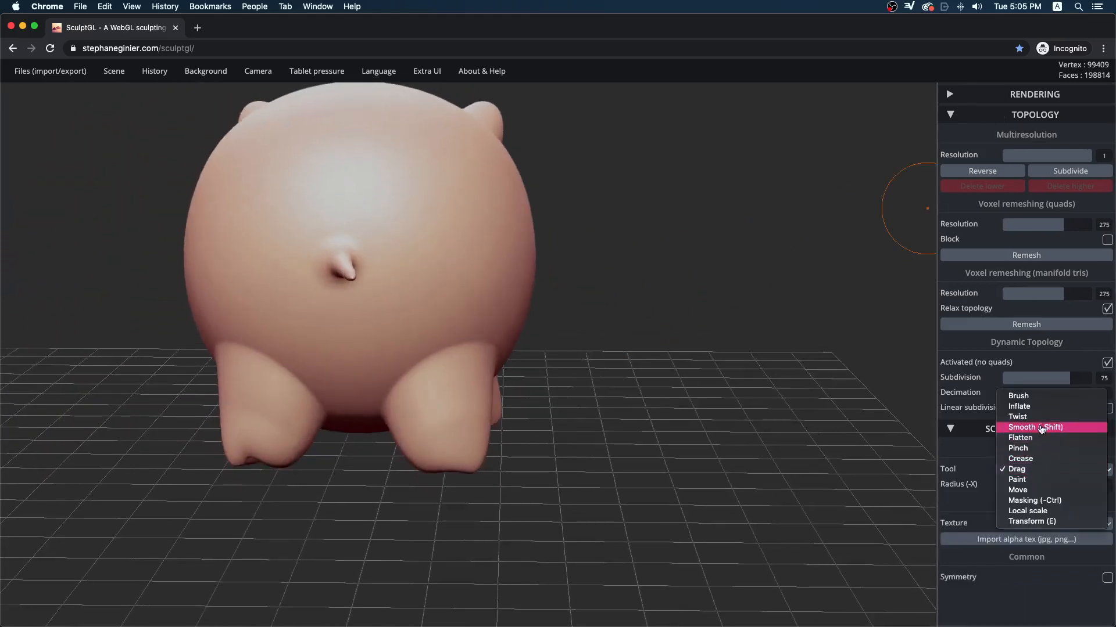
left_click(1018, 416)
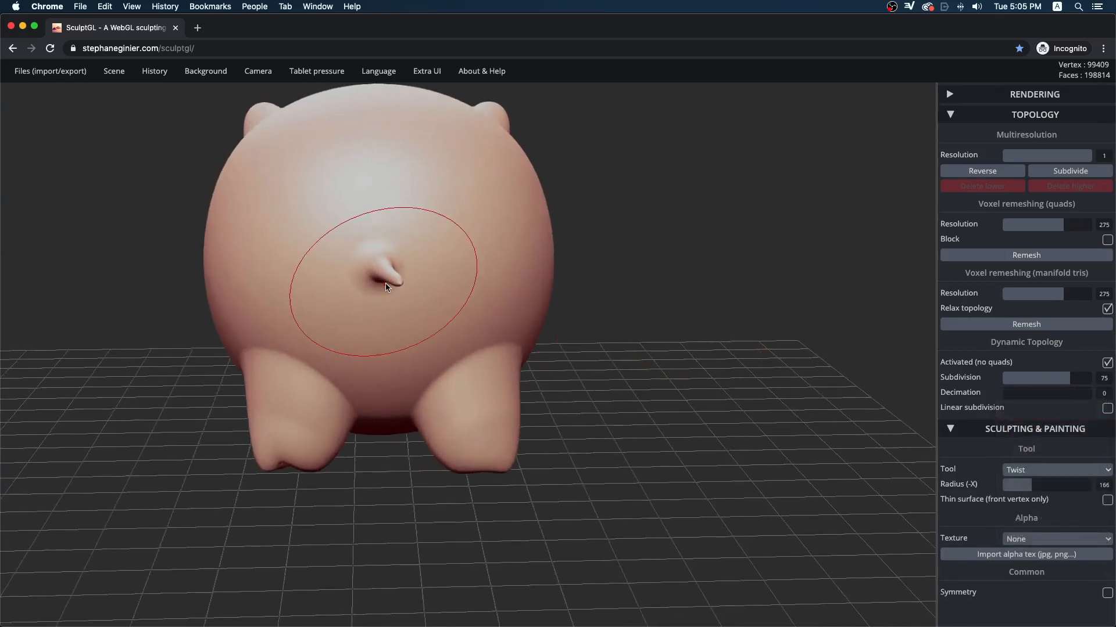
mouse_move(385, 283)
left_mouse_down()
mouse_move(395, 281)
mouse_move(399, 299)
mouse_move(424, 282)
mouse_move(413, 259)
left_mouse_up()
key("super+z")
key("x")
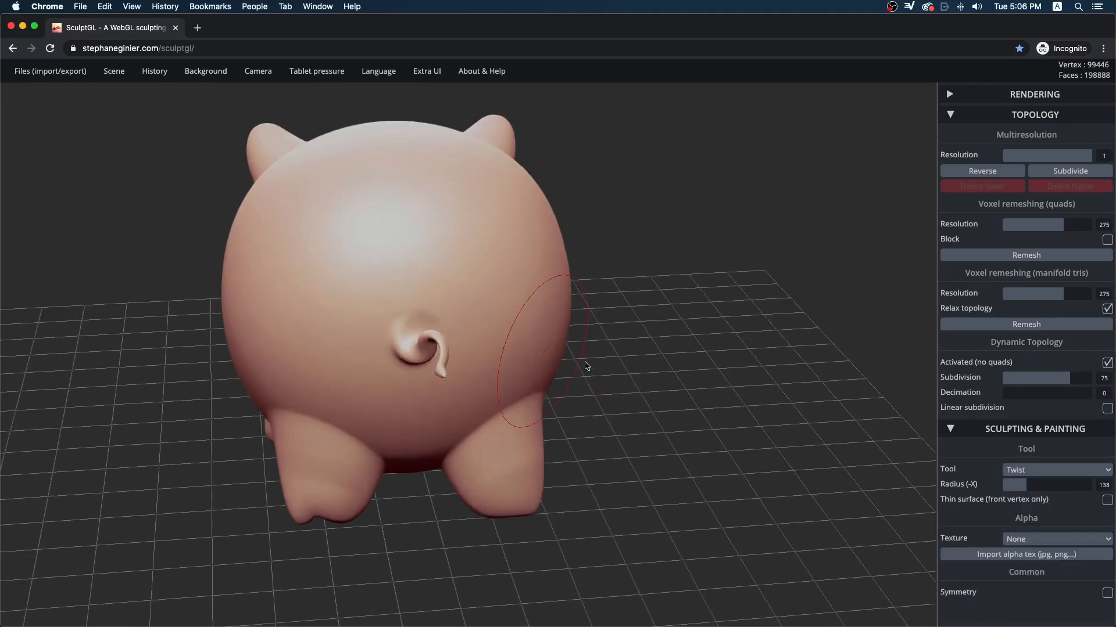
Examine the curled tail and the whole pig from the rear, sides and front.
mouse_move(653, 375)
left_mouse_down()
mouse_move(460, 334)
mouse_move(745, 349)
mouse_move(682, 375)
left_mouse_up()
key("shift")
mouse_move(729, 337)
left_mouse_down()
mouse_move(665, 329)
mouse_move(680, 317)
left_mouse_up()
left_click_drag(414, 302, 395, 267)
left_click_drag(681, 304, 837, 360)
left_click_drag(727, 288, 662, 259)
left_click_drag(524, 277, 548, 400)
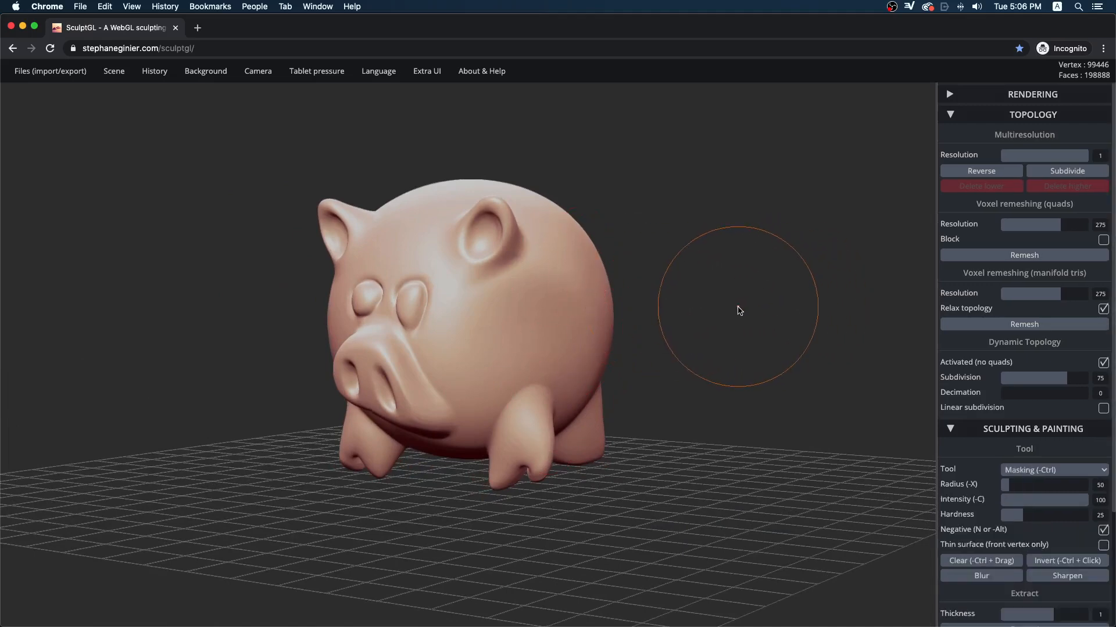
key("ctrl+z")
mouse_move(746, 333)
left_mouse_down()
mouse_move(761, 359)
mouse_move(563, 363)
mouse_move(610, 354)
mouse_move(714, 414)
mouse_move(802, 391)
mouse_move(856, 338)
mouse_move(754, 267)
mouse_move(640, 260)
mouse_move(568, 378)
mouse_move(333, 351)
left_mouse_up()
mouse_move(773, 343)
left_mouse_down()
mouse_move(562, 372)
mouse_move(726, 389)
mouse_move(835, 423)
mouse_move(777, 383)
mouse_move(759, 347)
mouse_move(703, 366)
left_mouse_up()
Check the pig in the reset, left, top and front camera views and look over the camera options.
key("space")
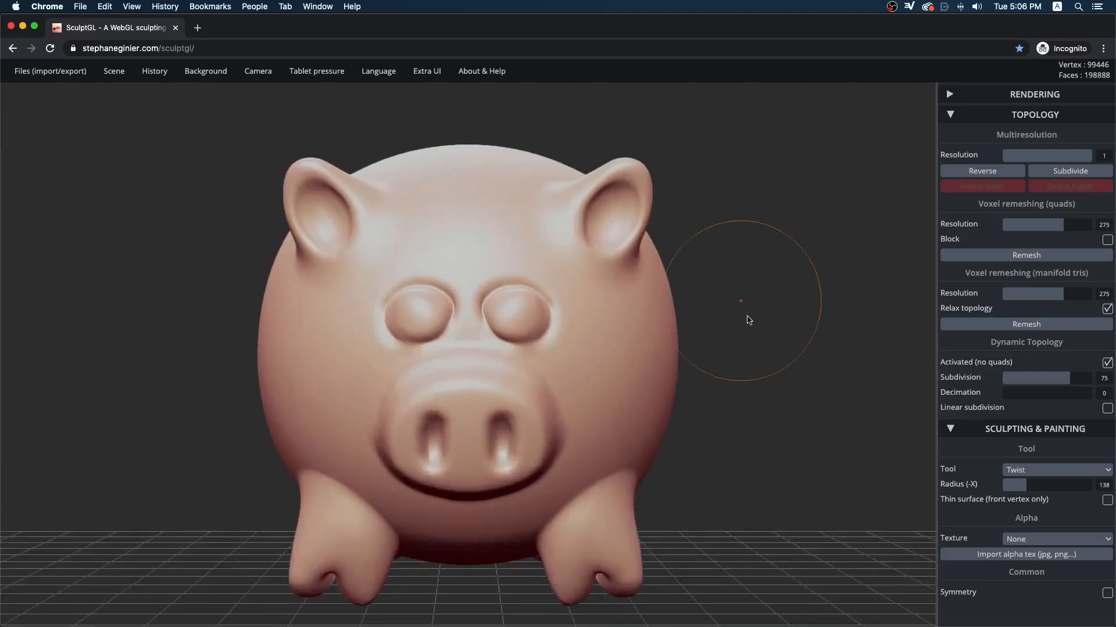
key("l")
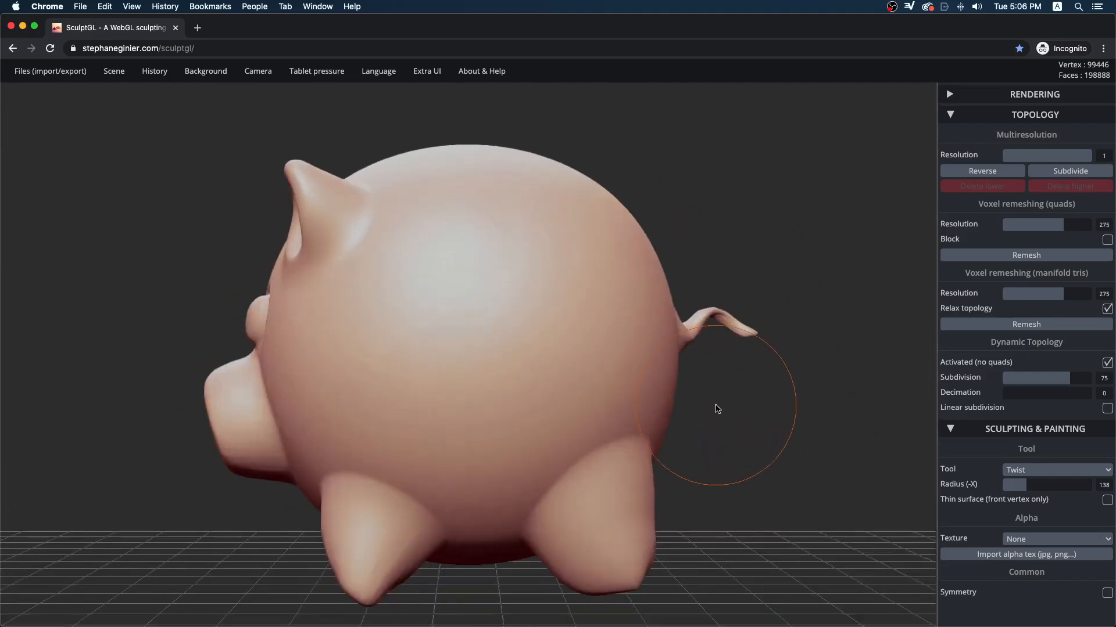
key("t")
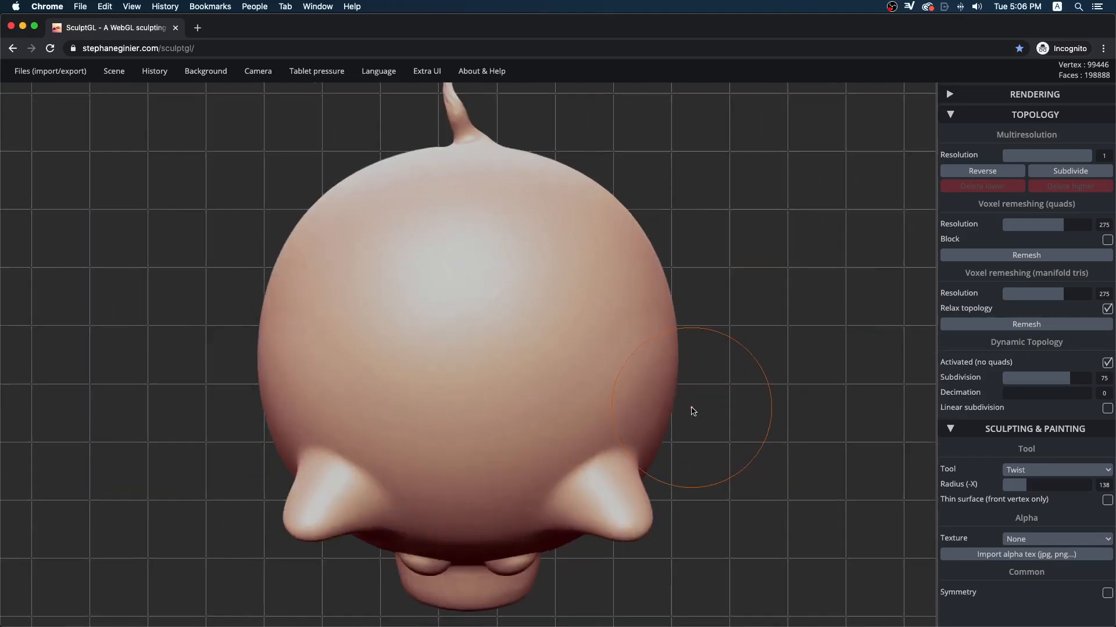
key("f")
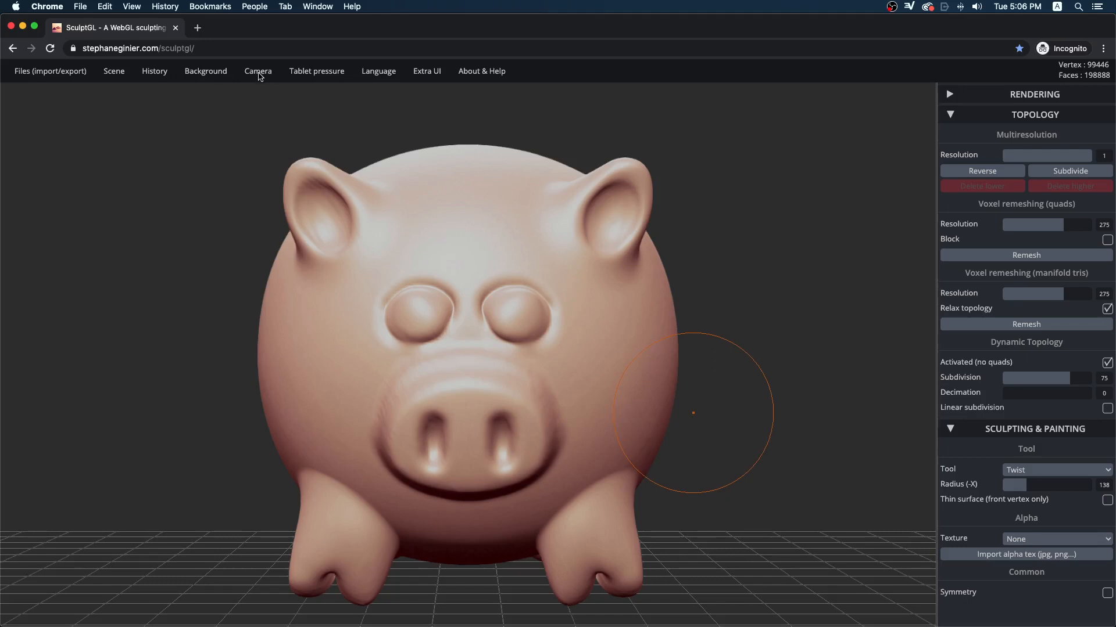
mouse_move(279, 86)
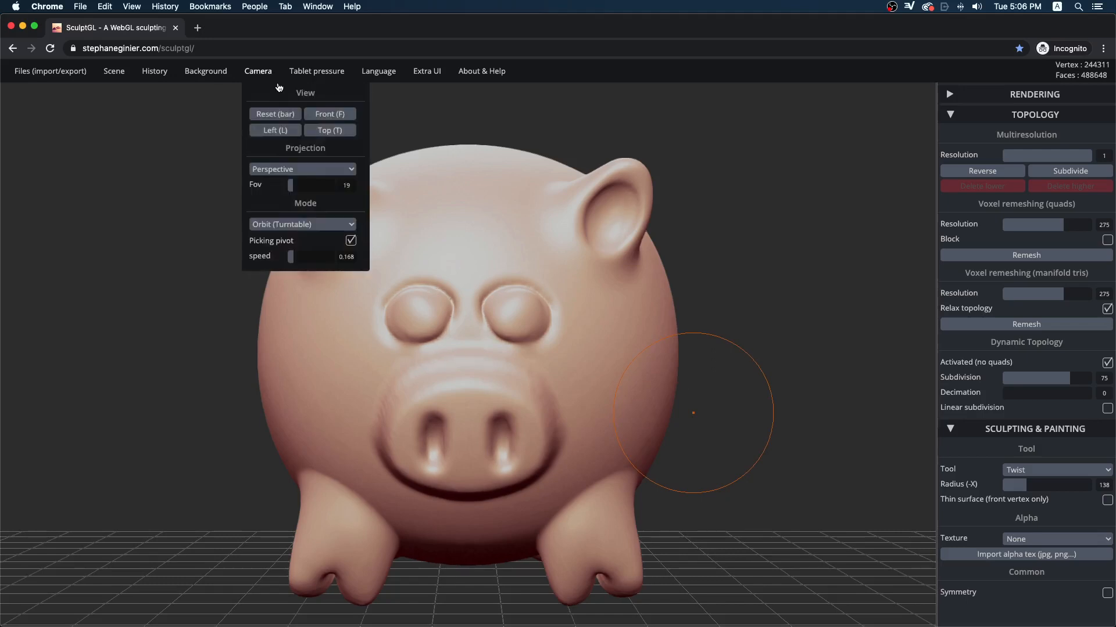
left_click_drag(255, 346, 160, 282)
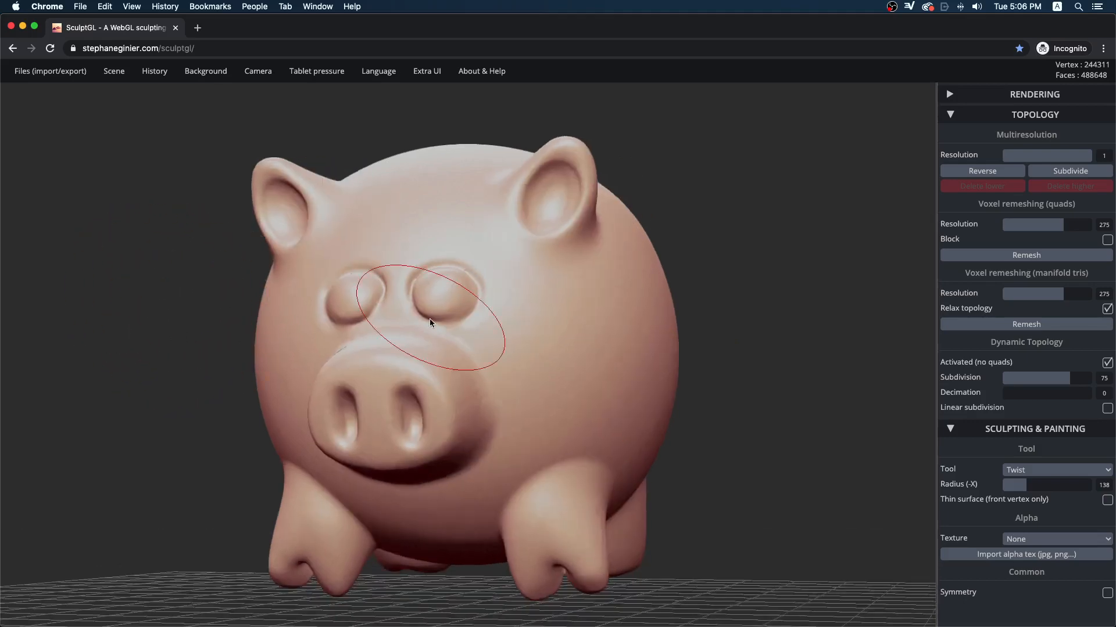